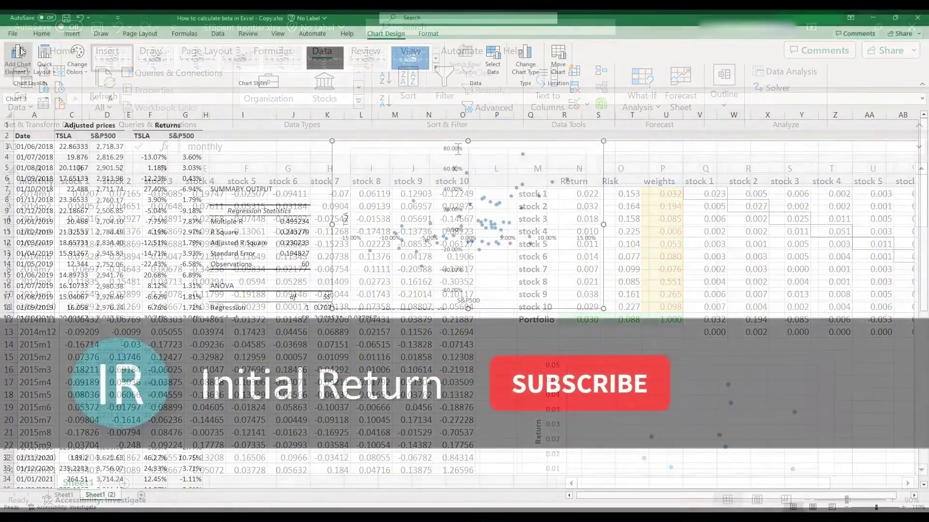
Step: Add a linear trendline to the scatter chart
{"action": "left_click", "coordinate": [18, 59]}
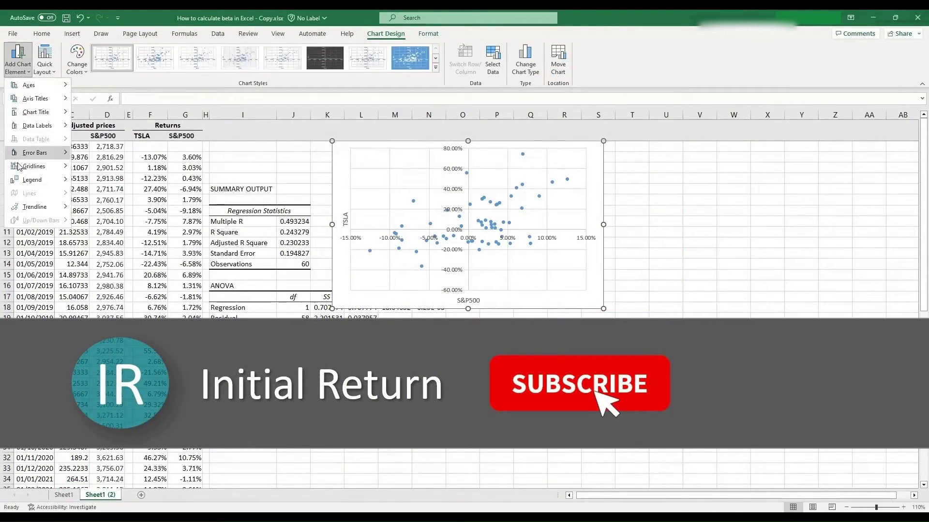
{"action": "mouse_move", "coordinate": [33, 207]}
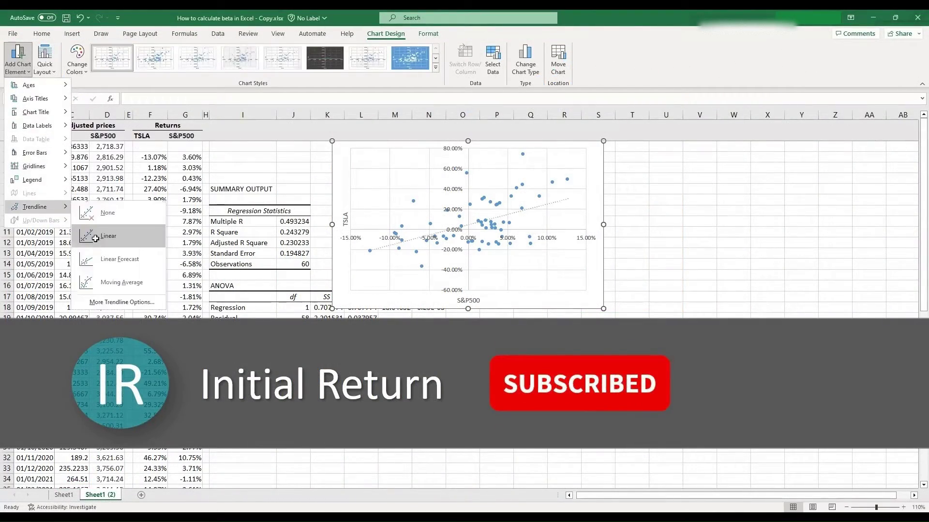
{"action": "left_click", "coordinate": [95, 238]}
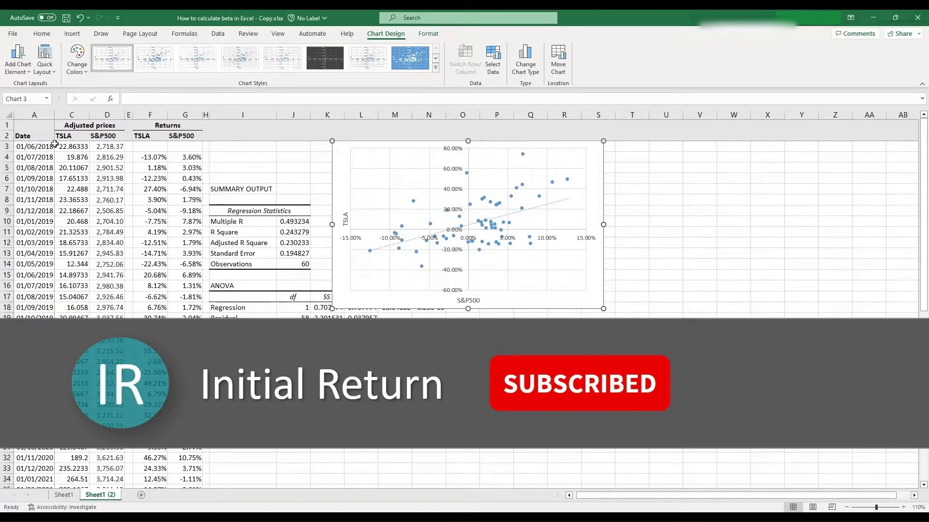
{"action": "left_click", "coordinate": [19, 67]}
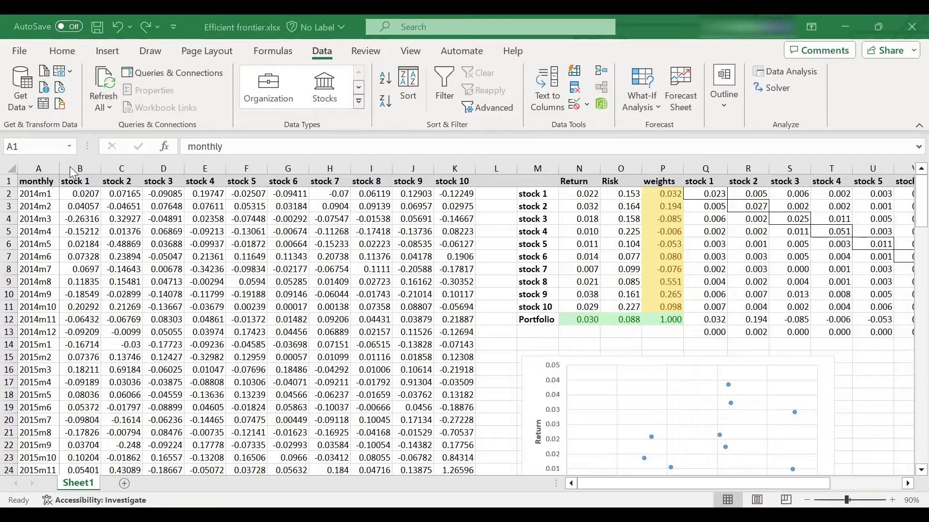
Step: Select columns B–K of stock returns and scroll to row 121 and back
{"action": "left_click_drag", "start_coordinate": [81, 169], "coordinate": [442, 167]}
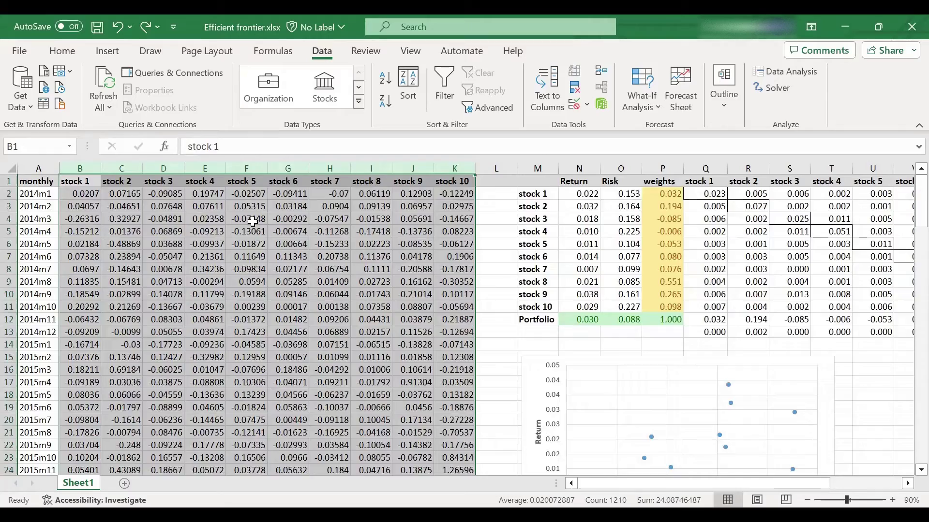
{"action": "scroll", "coordinate": [252, 221], "scroll_direction": "down", "scroll_amount": 11}
{"action": "scroll", "coordinate": [252, 221], "scroll_direction": "down", "scroll_amount": 5}
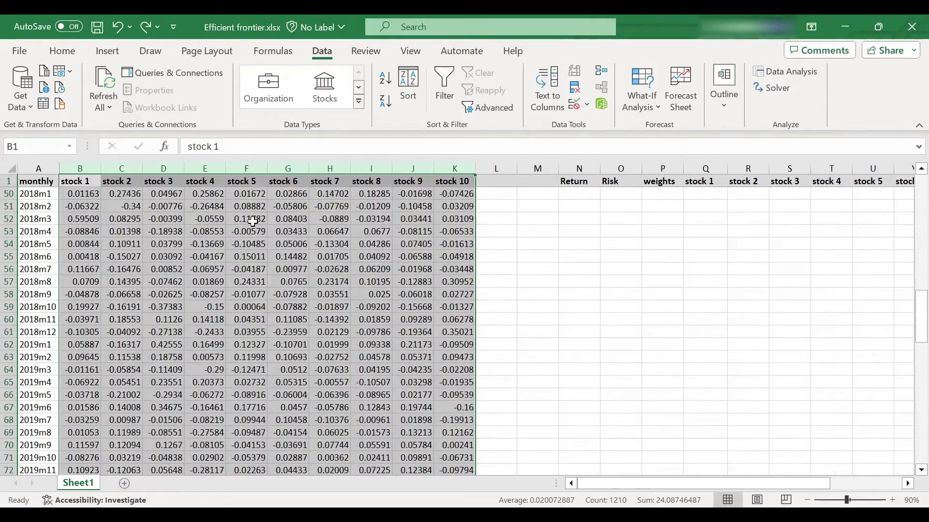
{"action": "scroll", "coordinate": [253, 221], "scroll_direction": "down", "scroll_amount": 19}
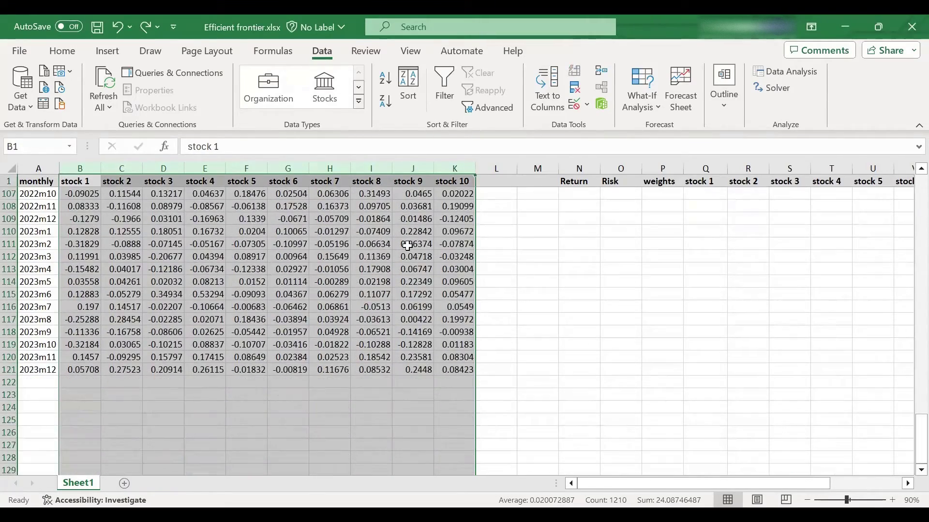
{"action": "scroll", "coordinate": [407, 245], "scroll_direction": "up", "scroll_amount": 18}
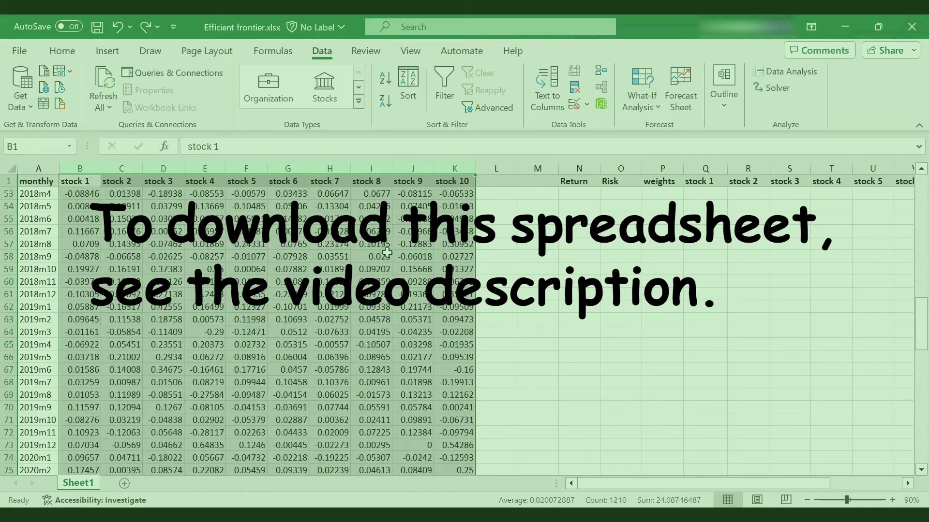
{"action": "scroll", "coordinate": [387, 252], "scroll_direction": "up", "scroll_amount": 17}
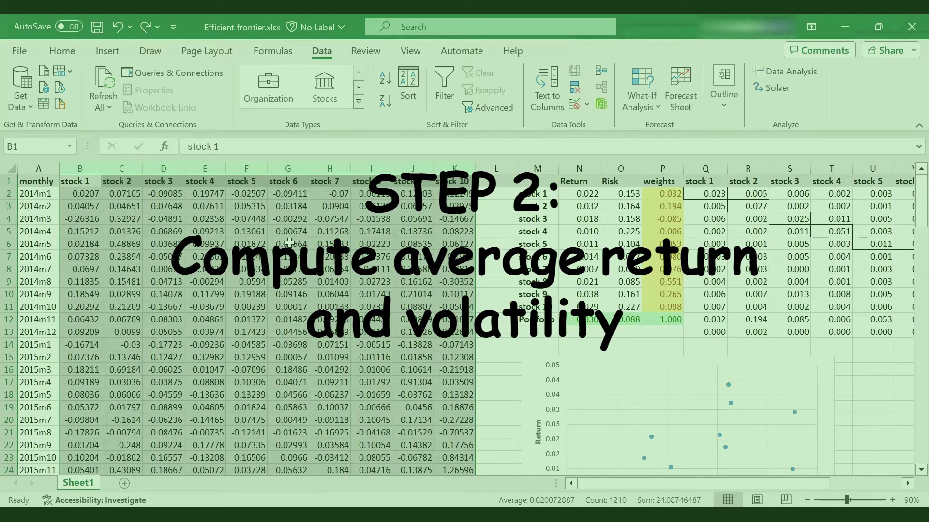
Step: Set stock 1's Return to =AVERAGE($B$2:$B$121) and Risk to =STDEV.S($B$2:$B$121)
{"action": "left_click", "coordinate": [75, 164]}
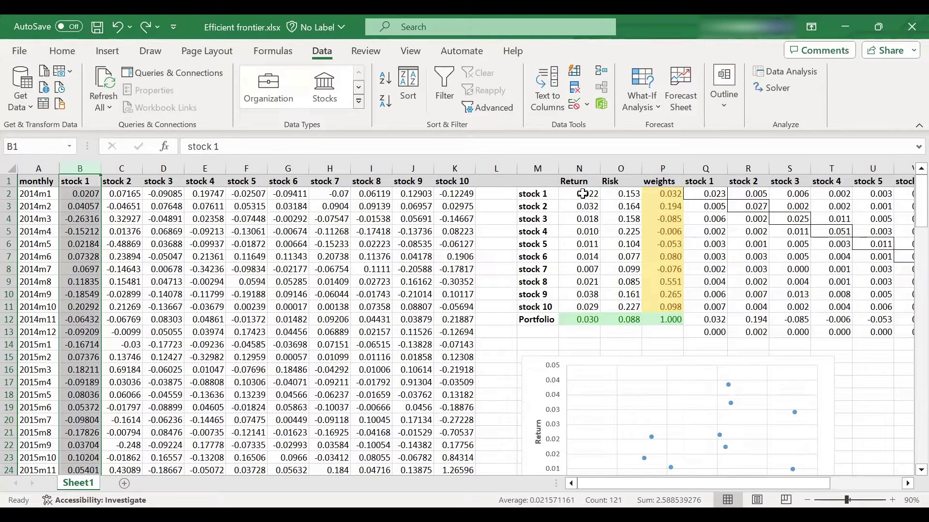
{"action": "left_click", "coordinate": [583, 193]}
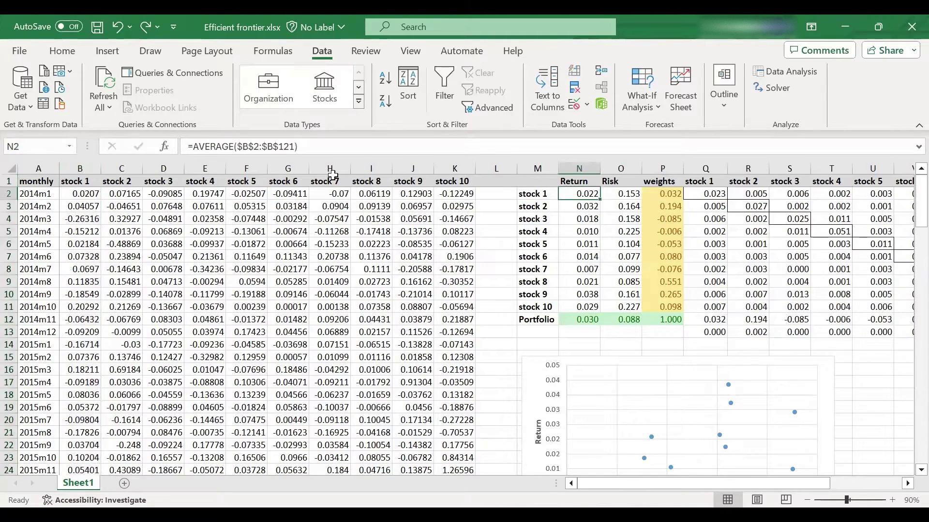
{"action": "left_click", "coordinate": [318, 144]}
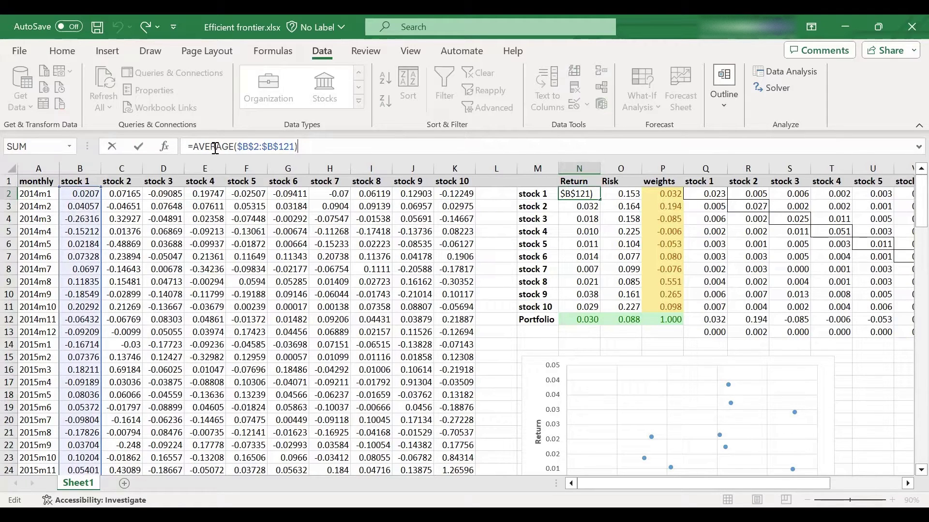
{"action": "key", "text": "Return"}
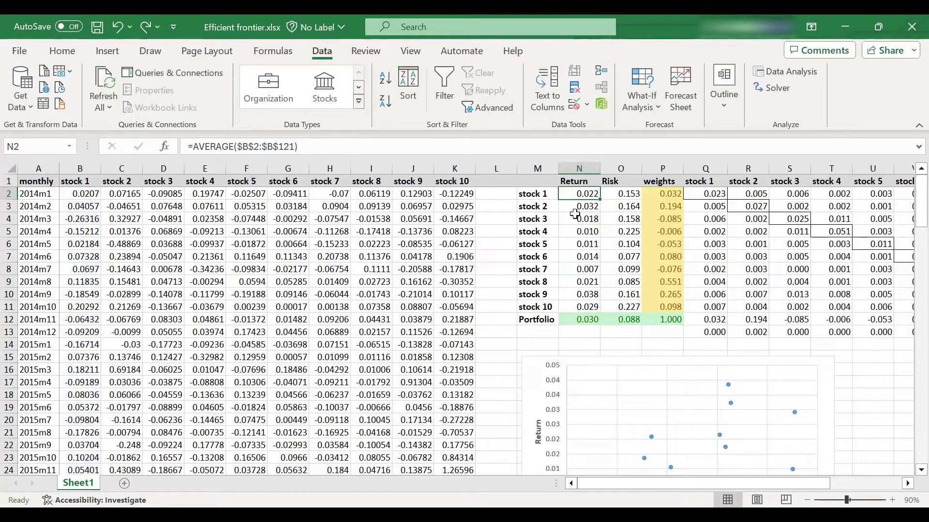
{"action": "left_click", "coordinate": [618, 194]}
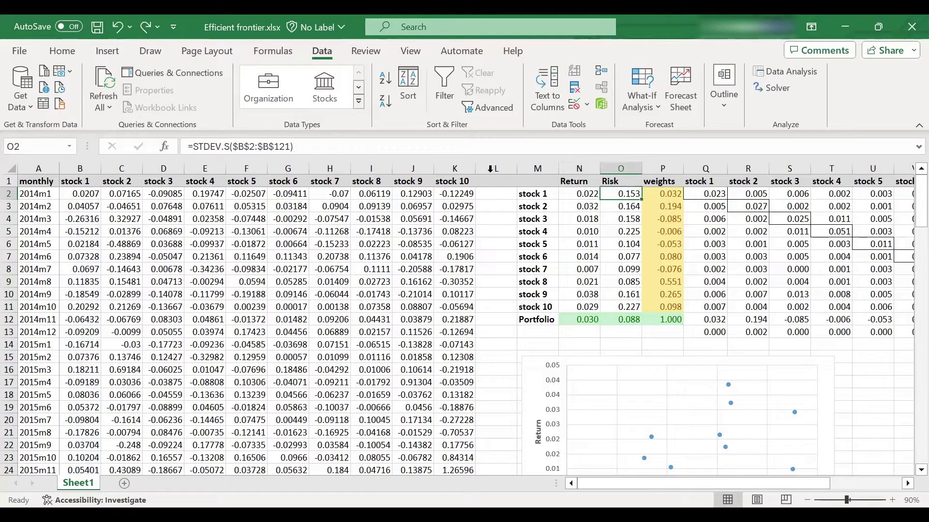
{"action": "left_click", "coordinate": [365, 149]}
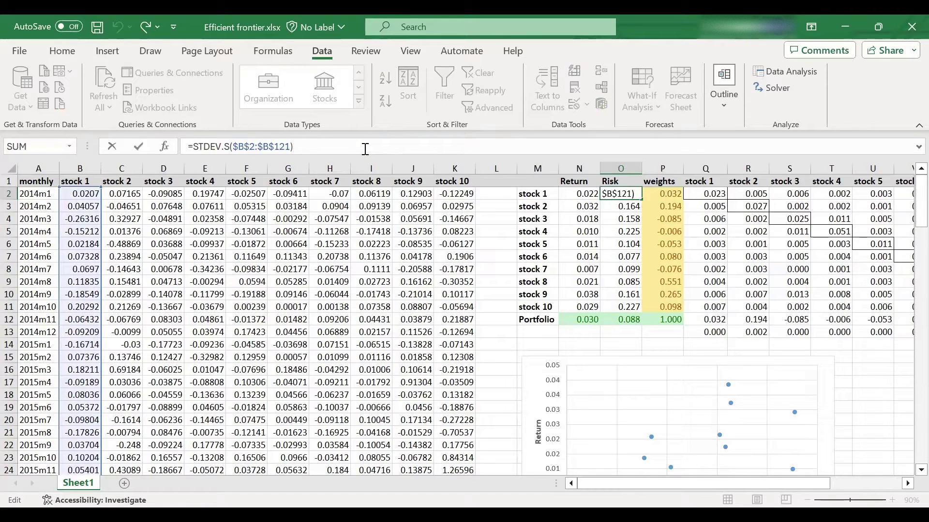
{"action": "key", "text": "Return"}
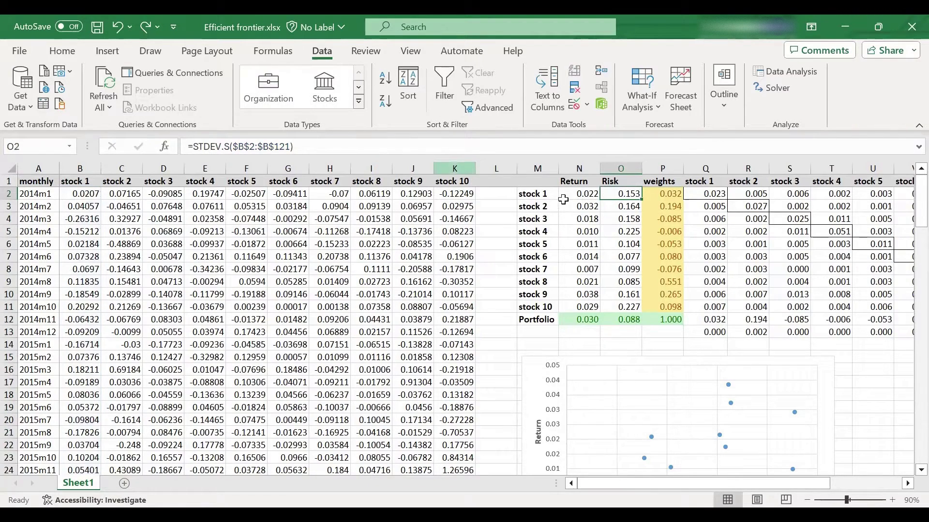
{"action": "left_click", "coordinate": [612, 193]}
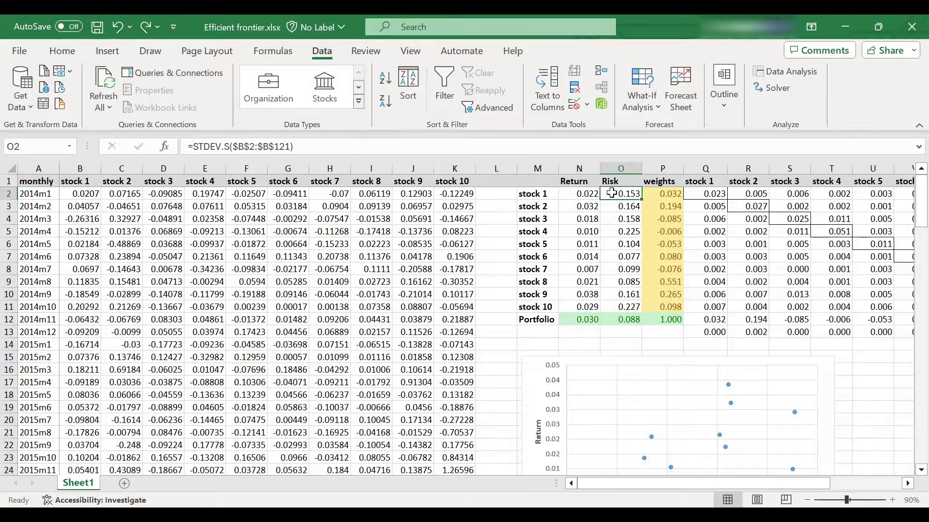
Step: Check stock 2's AVERAGE and STDEV.S formulas, then select Return and Risk in N2:O11
{"action": "left_click", "coordinate": [566, 206]}
{"action": "left_click", "coordinate": [400, 147]}
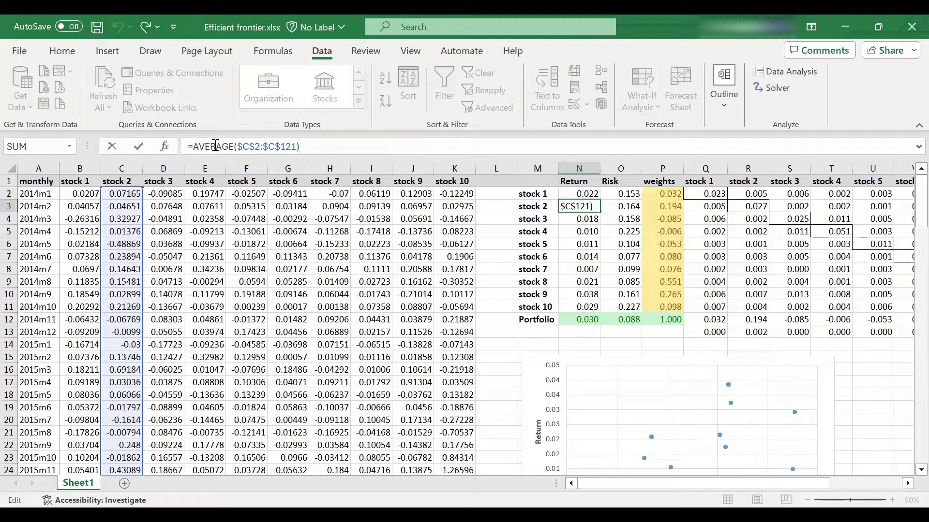
{"action": "key", "text": "Escape"}
{"action": "left_click", "coordinate": [623, 206]}
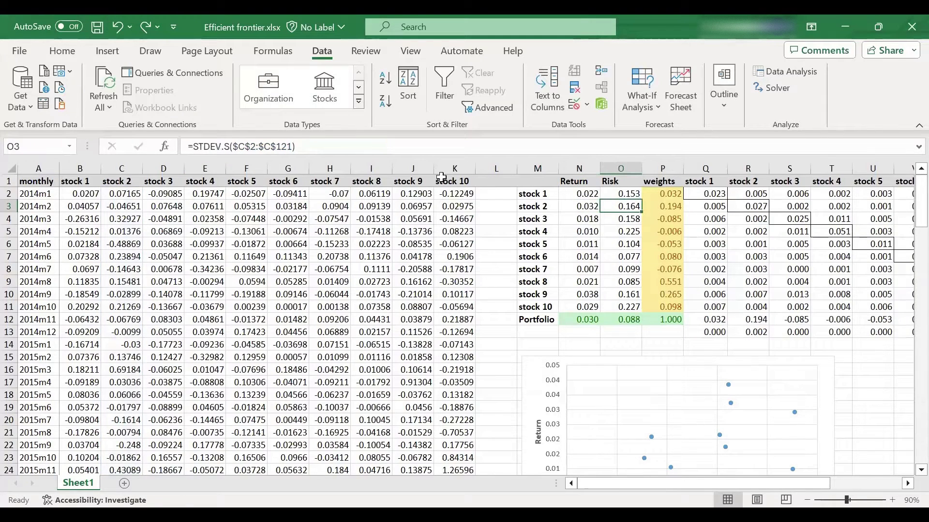
{"action": "left_click", "coordinate": [350, 146]}
{"action": "key", "text": "Escape"}
{"action": "left_click_drag", "start_coordinate": [583, 193], "coordinate": [627, 307]}
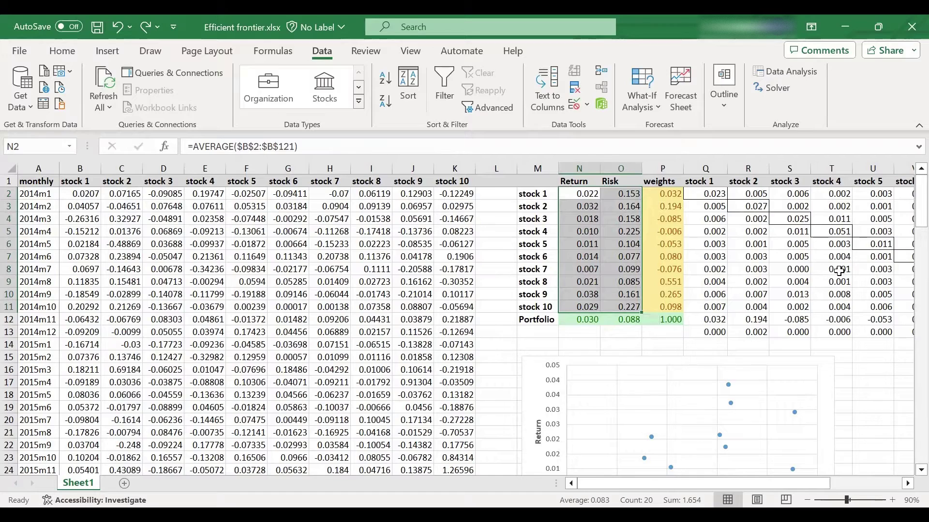
{"action": "scroll", "coordinate": [828, 270], "scroll_direction": "down", "scroll_amount": 1}
{"action": "scroll", "coordinate": [828, 270], "scroll_direction": "down", "scroll_amount": 1}
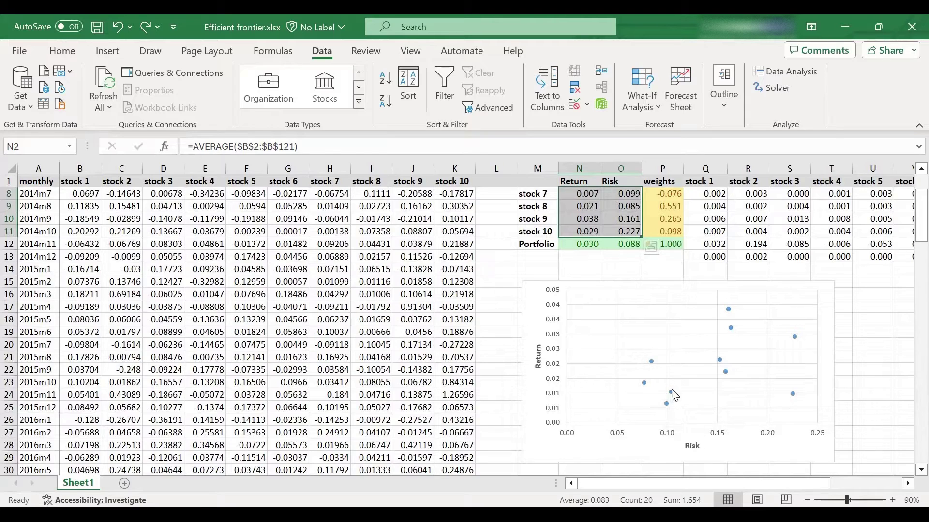
{"action": "scroll", "coordinate": [653, 327], "scroll_direction": "up", "scroll_amount": 2}
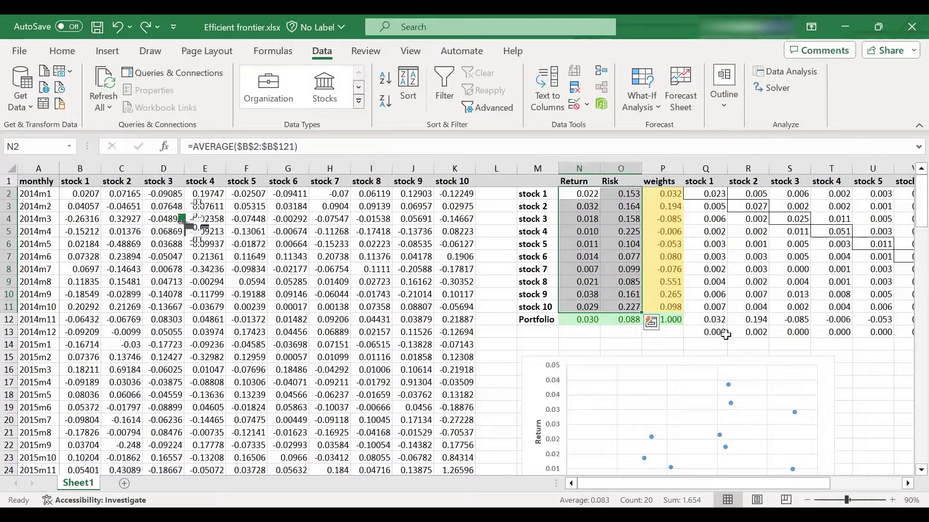
{"action": "scroll", "coordinate": [771, 340], "scroll_direction": "down", "scroll_amount": 1}
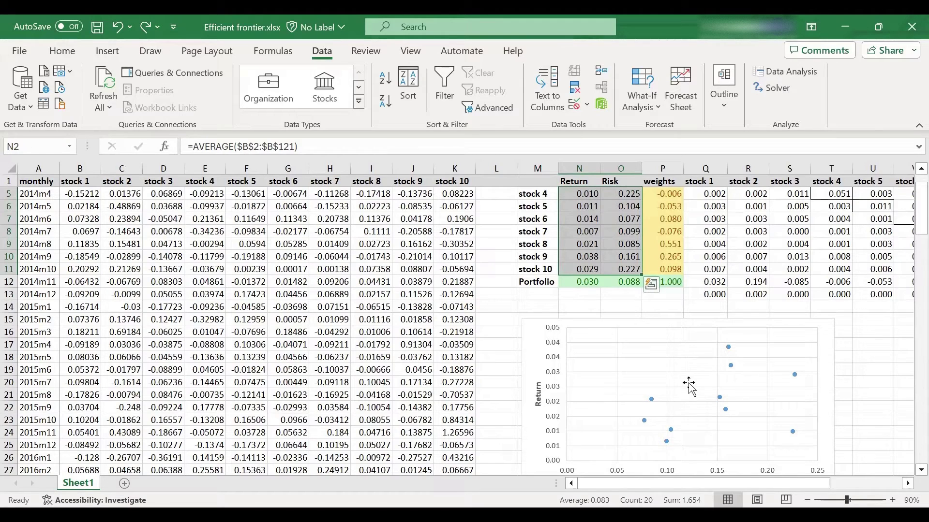
{"action": "scroll", "coordinate": [672, 389], "scroll_direction": "up", "scroll_amount": 1}
{"action": "scroll", "coordinate": [672, 389], "scroll_direction": "up", "scroll_amount": 1}
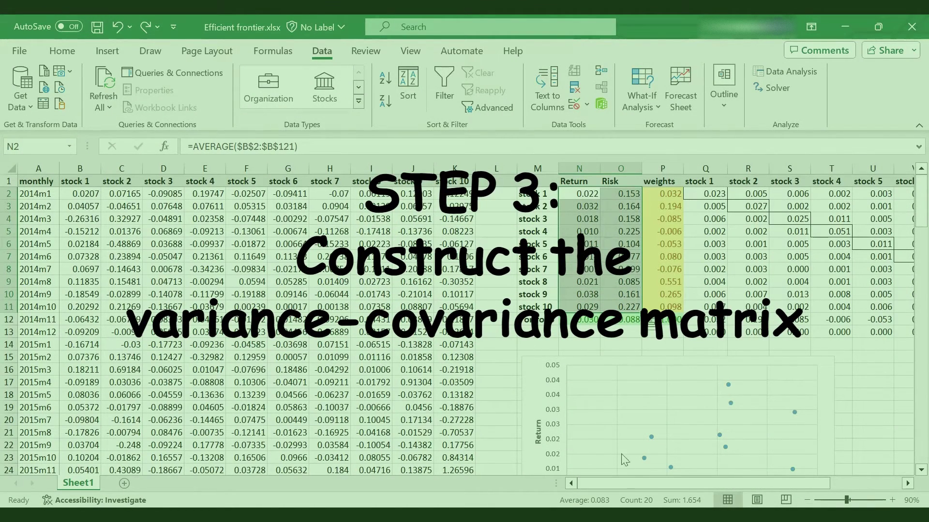
Step: Bring the covariance matrix into view and inspect its COVARIANCE.S formulas and diagonal variances for stocks 1–4
{"action": "left_click_drag", "start_coordinate": [624, 484], "coordinate": [879, 306]}
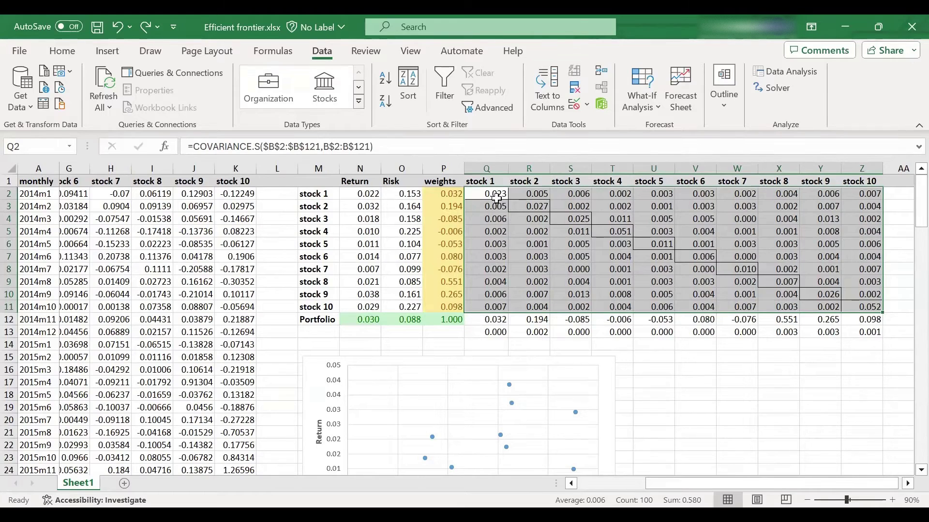
{"action": "left_click", "coordinate": [556, 247]}
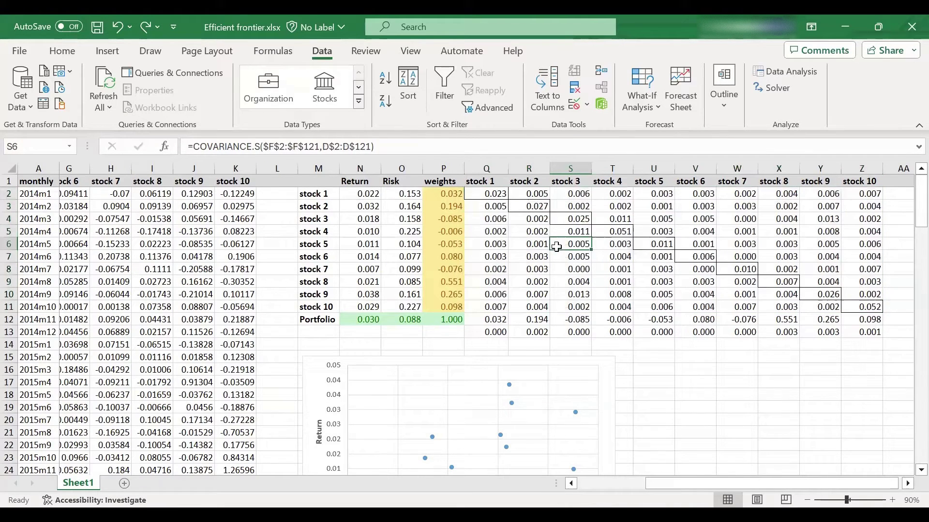
{"action": "left_click", "coordinate": [500, 195]}
{"action": "left_click", "coordinate": [532, 207]}
{"action": "left_click", "coordinate": [574, 221]}
{"action": "left_click", "coordinate": [624, 232]}
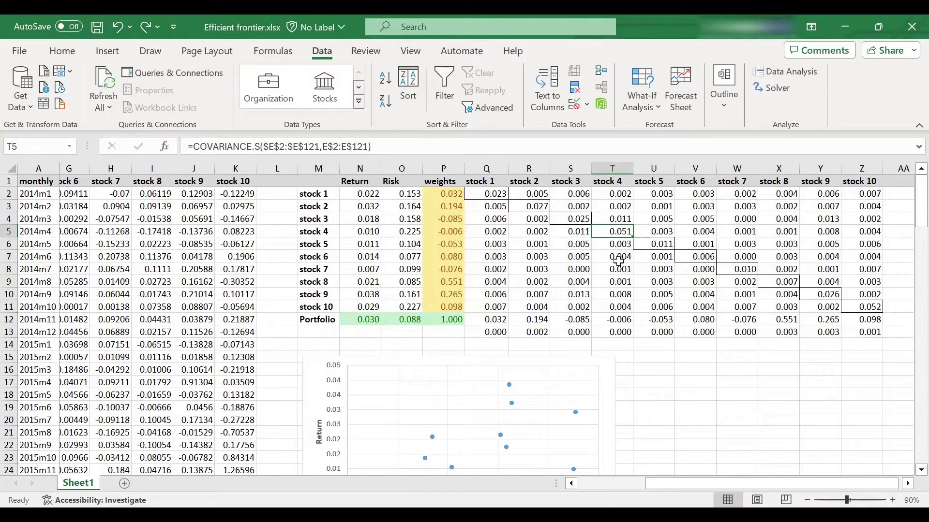
{"action": "left_click", "coordinate": [479, 194]}
{"action": "left_click", "coordinate": [401, 194]}
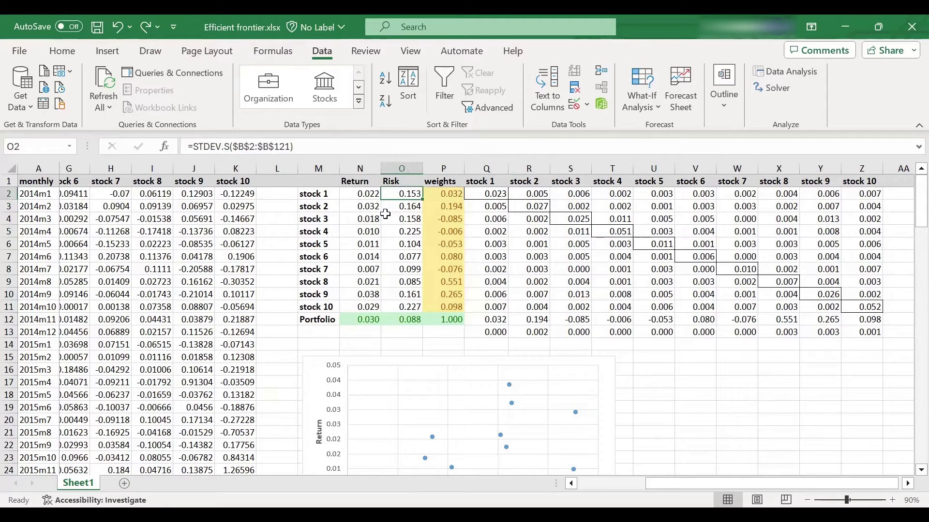
Step: Enter =O2^2 in L2 to square stock 1's risk
{"action": "left_click", "coordinate": [272, 195]}
{"action": "type", "text": "="}
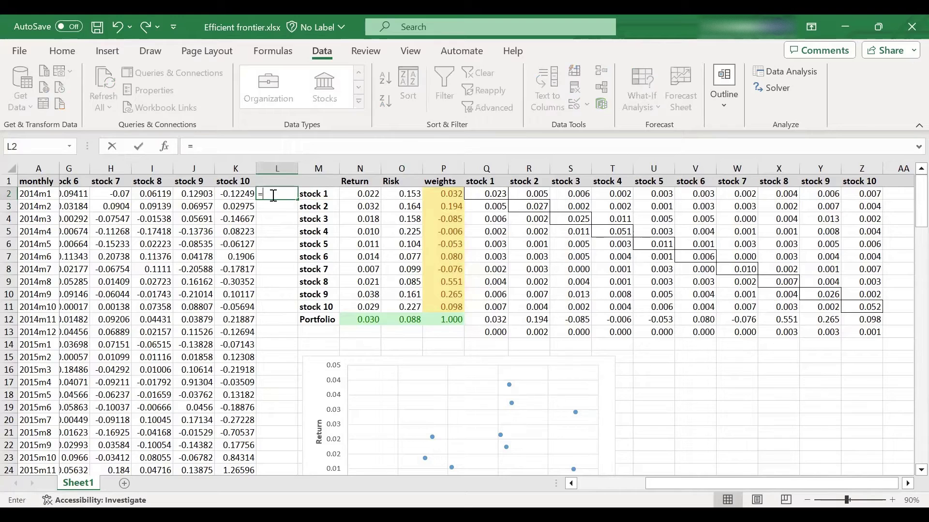
{"action": "left_click", "coordinate": [409, 194]}
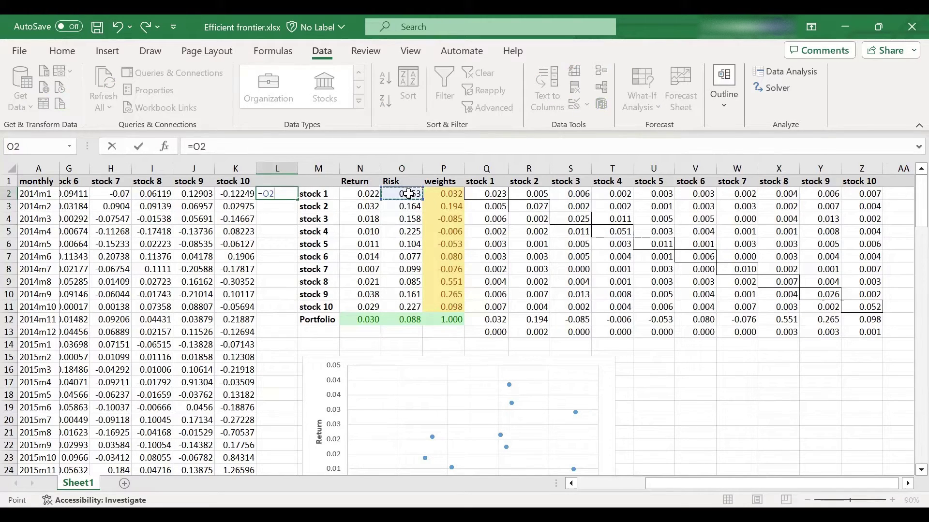
{"action": "type", "text": "^2"}
{"action": "key", "text": "Return"}
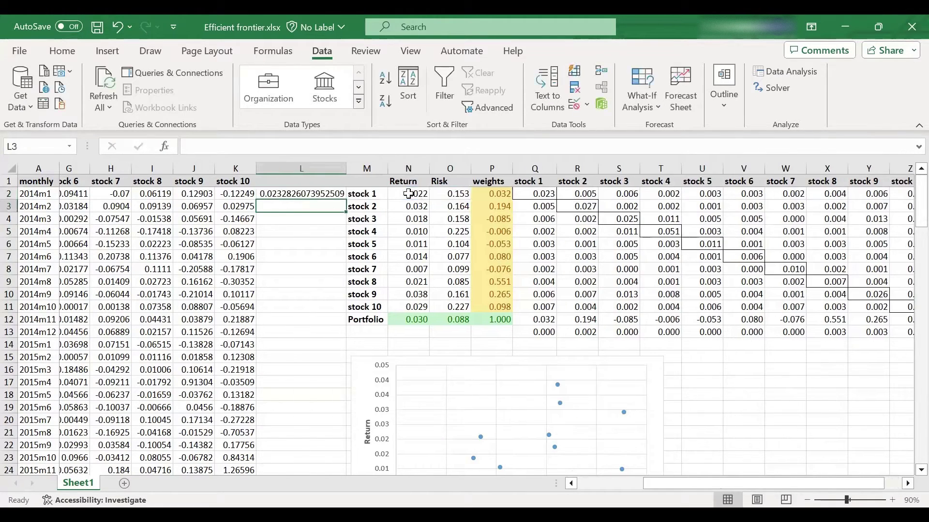
Step: Format column L as Number with 3 decimal places
{"action": "left_click", "coordinate": [323, 168]}
{"action": "right_click", "coordinate": [323, 167]}
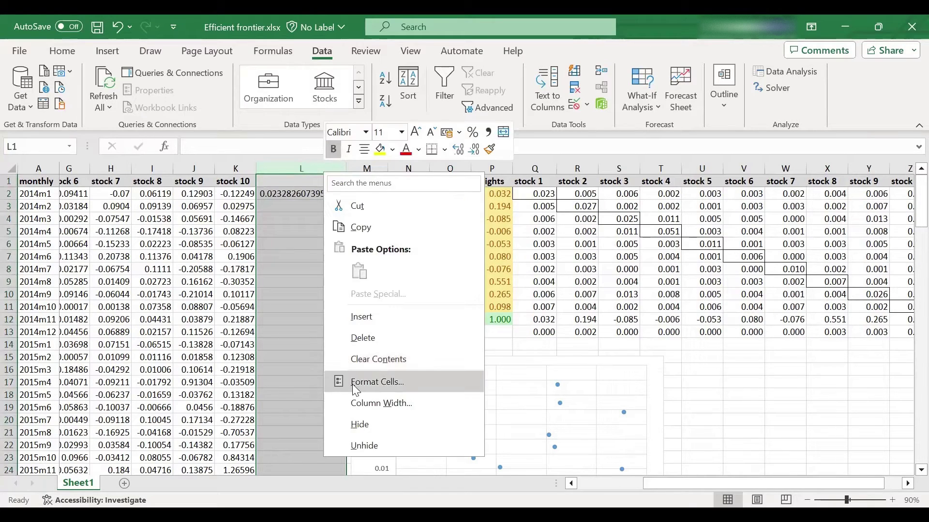
{"action": "left_click", "coordinate": [355, 384]}
{"action": "left_click", "coordinate": [217, 210]}
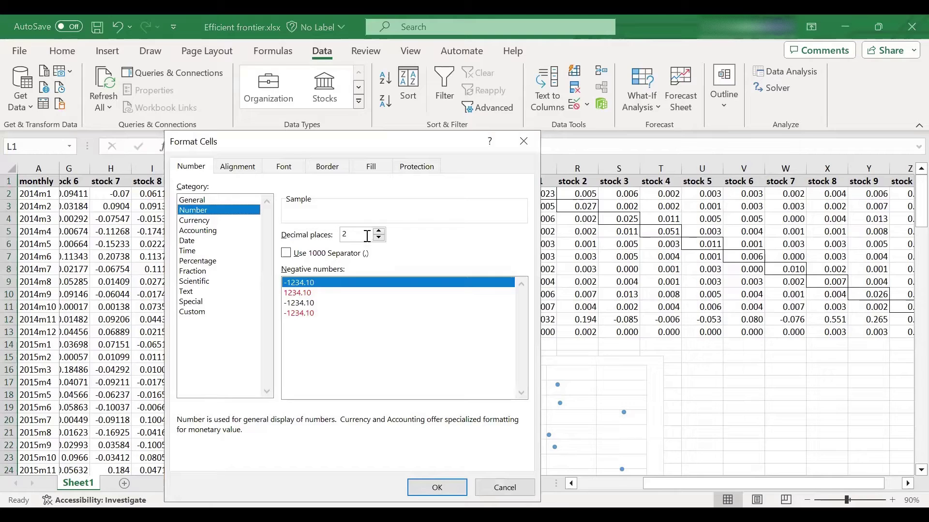
{"action": "left_click", "coordinate": [436, 487]}
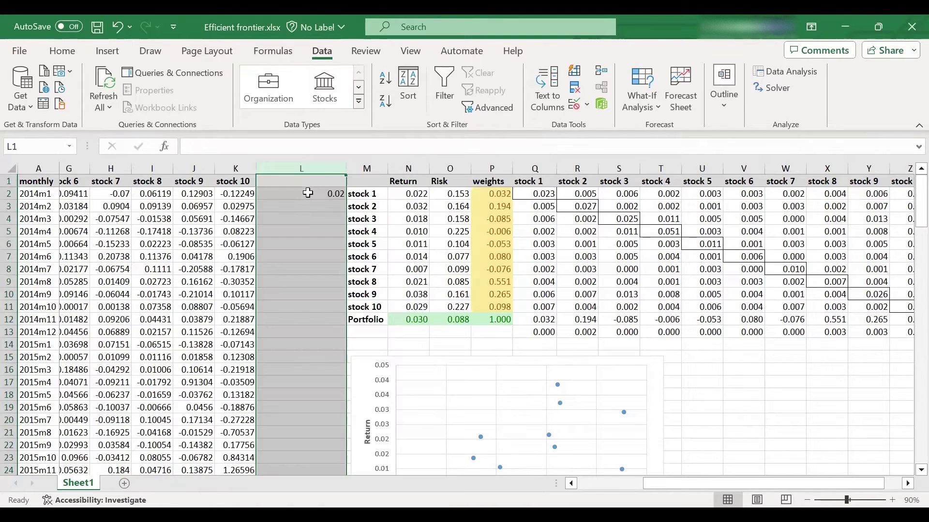
{"action": "right_click", "coordinate": [298, 169]}
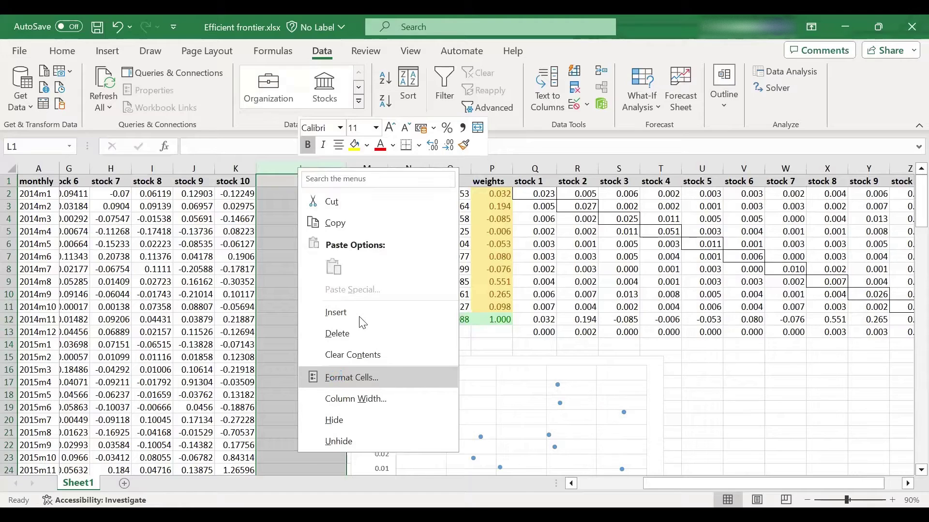
{"action": "left_click", "coordinate": [360, 378]}
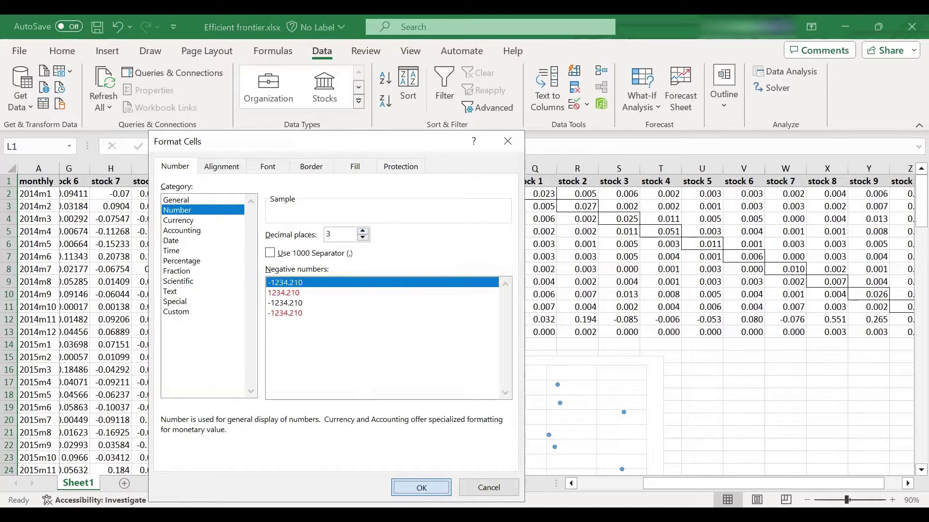
{"action": "key", "text": "Return"}
Step: Match L2 to the 0.023 variance, then add =O3^2 in L3 matching 0.027
{"action": "left_click", "coordinate": [305, 194]}
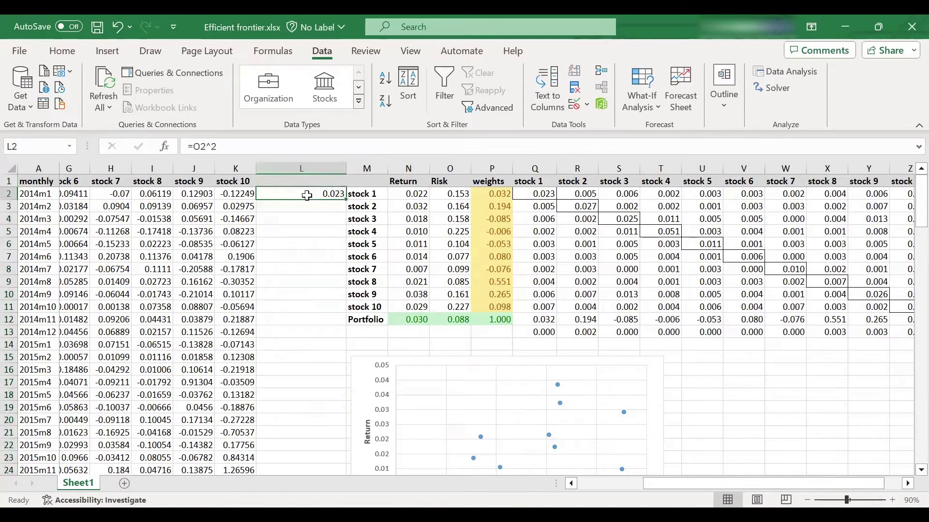
{"action": "left_click", "coordinate": [539, 192]}
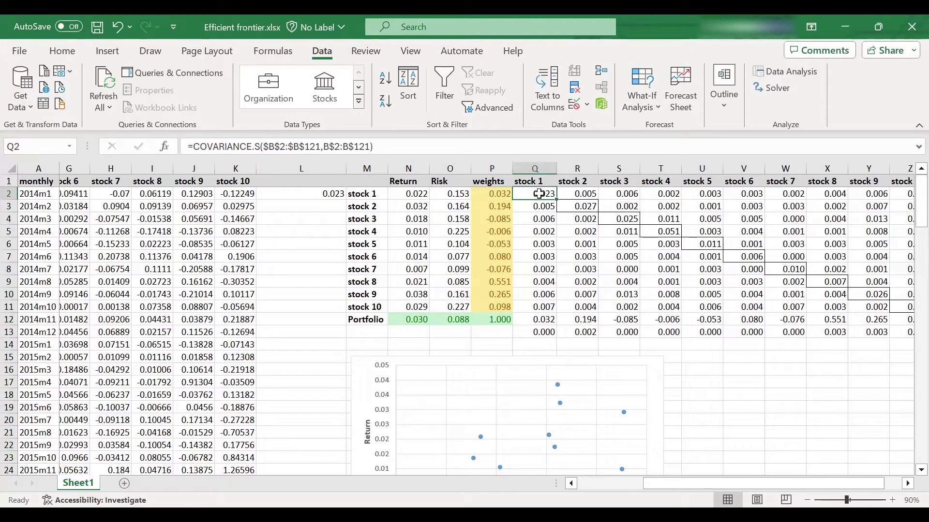
{"action": "left_click", "coordinate": [457, 194]}
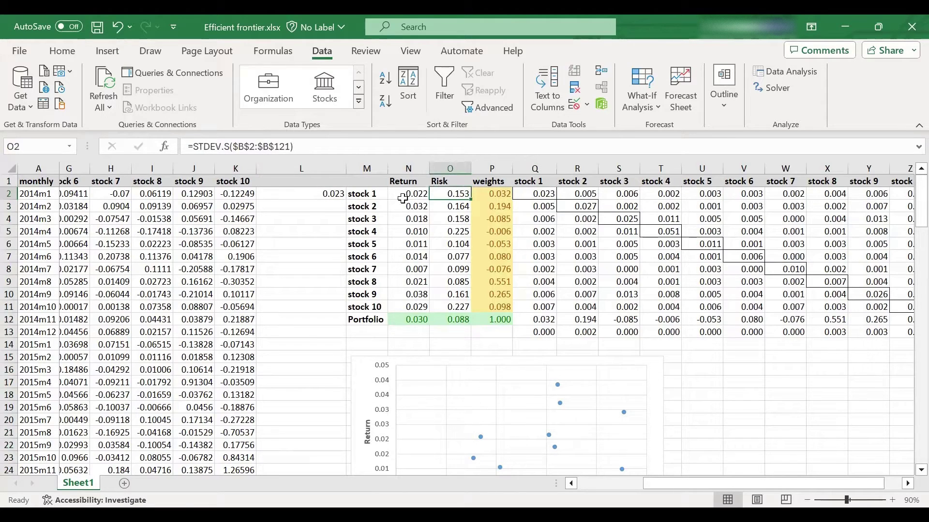
{"action": "left_click", "coordinate": [317, 203]}
{"action": "type", "text": "="}
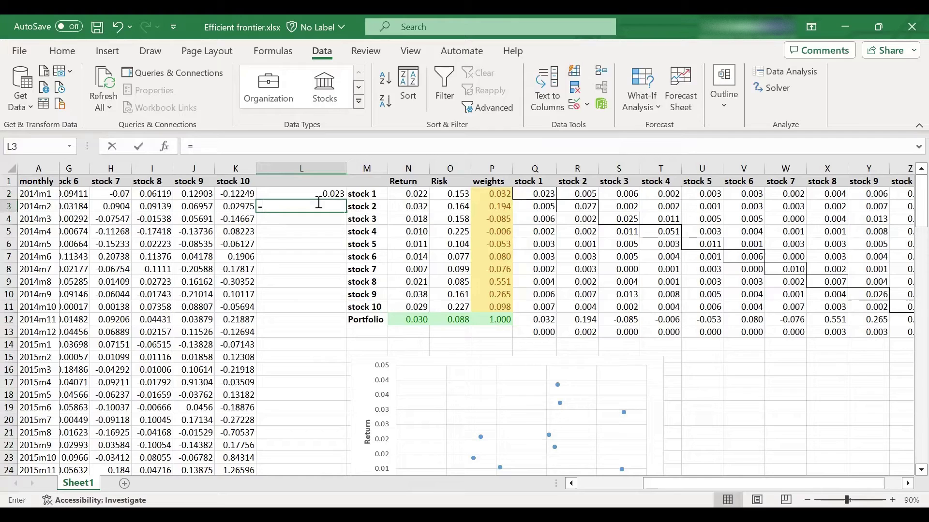
{"action": "left_click", "coordinate": [455, 207]}
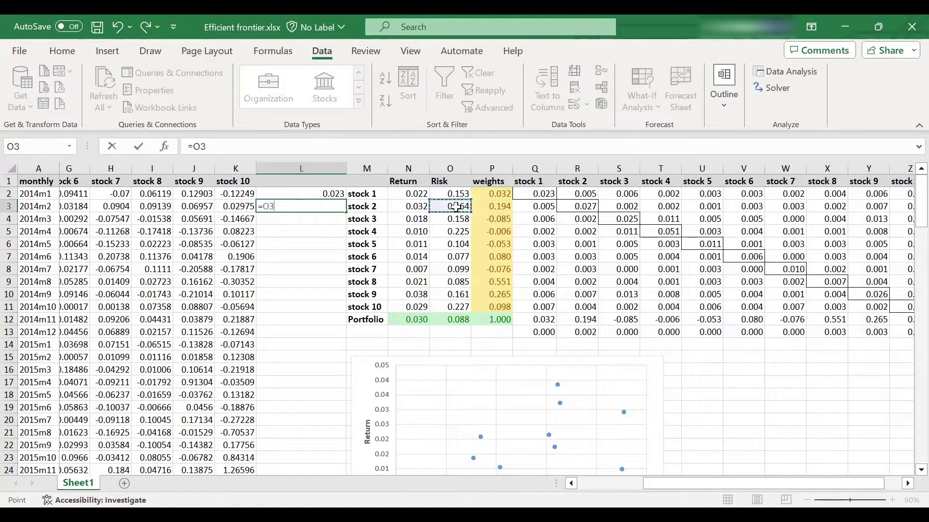
{"action": "type", "text": "^2"}
{"action": "key", "text": "Return"}
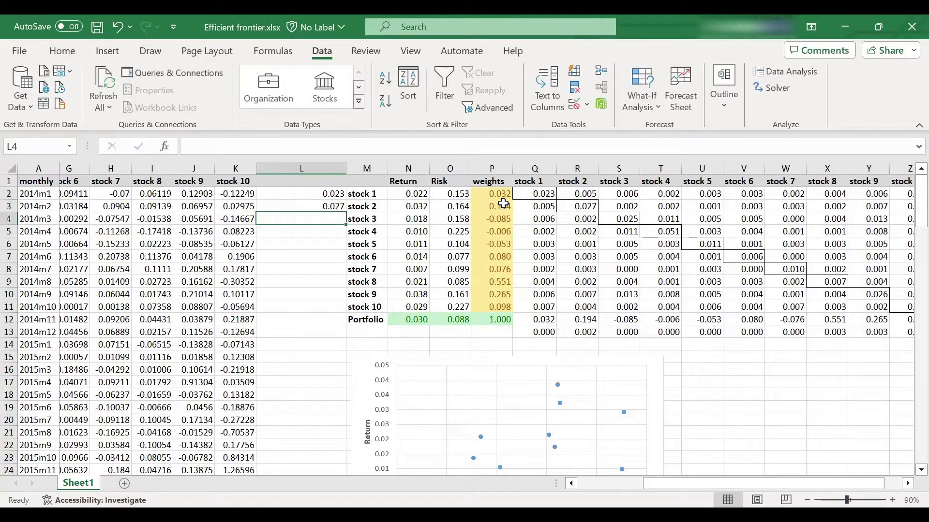
{"action": "left_click", "coordinate": [576, 206]}
{"action": "left_click", "coordinate": [332, 208]}
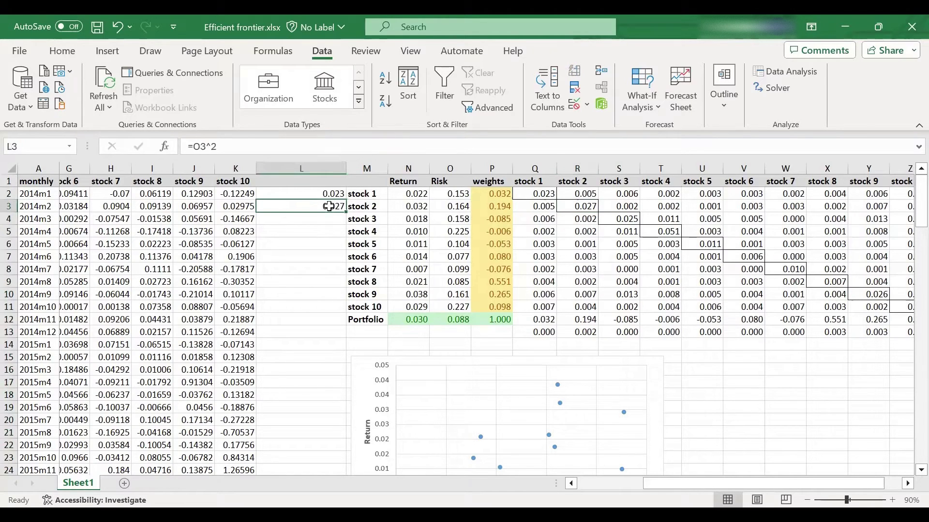
Step: Clear column L and narrow it into a thin spacer
{"action": "left_click", "coordinate": [314, 166]}
{"action": "key", "text": "Delete"}
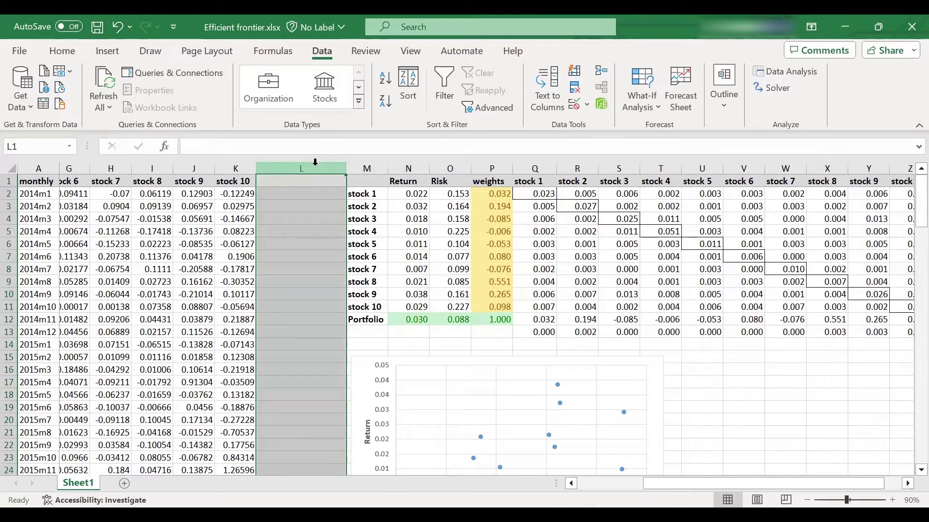
{"action": "left_click_drag", "start_coordinate": [345, 167], "coordinate": [292, 180]}
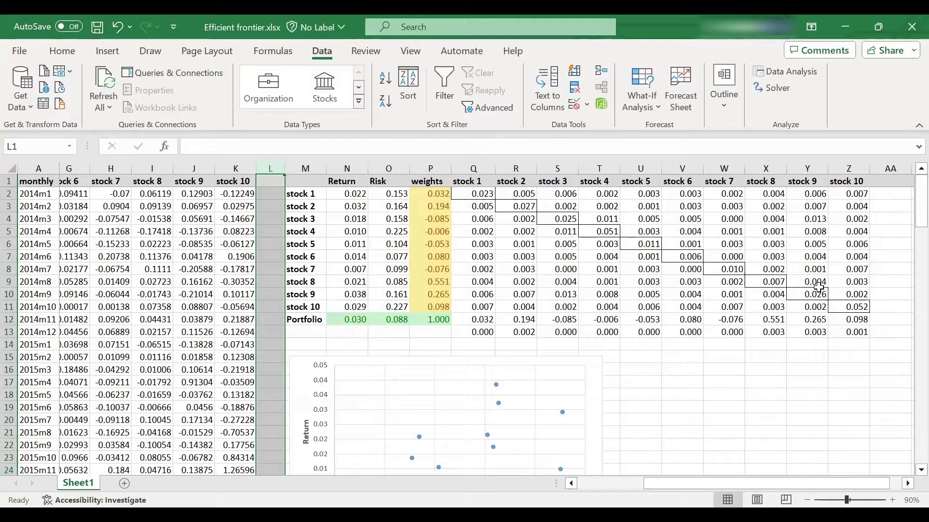
{"action": "left_click", "coordinate": [511, 198]}
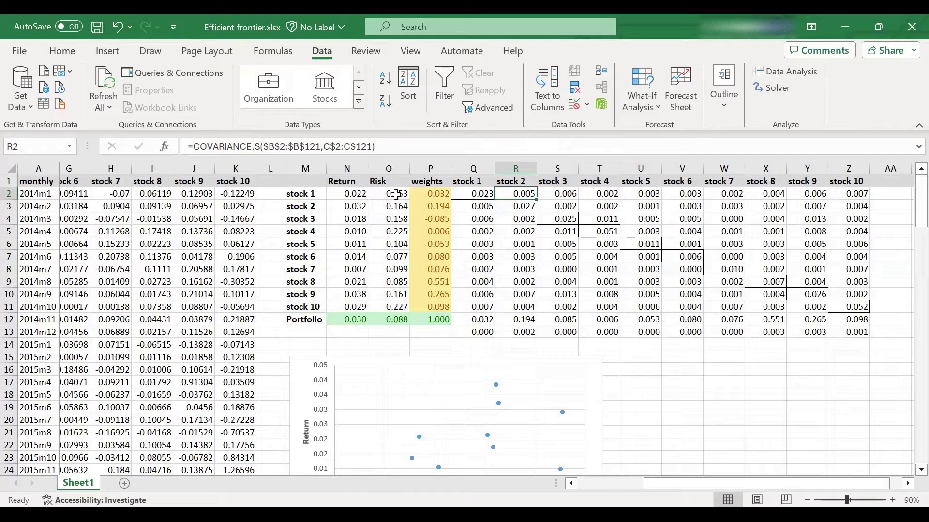
{"action": "left_click", "coordinate": [313, 195]}
{"action": "left_click", "coordinate": [517, 194]}
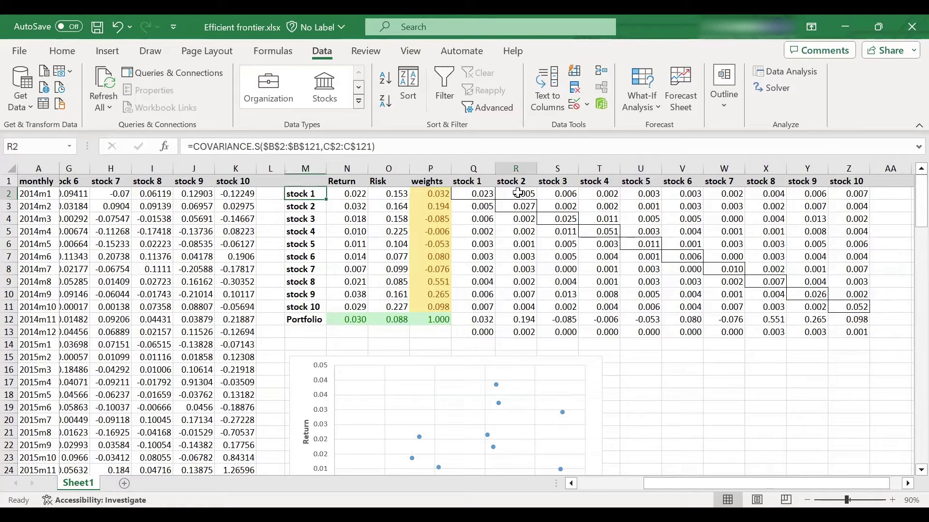
{"action": "left_click", "coordinate": [439, 146]}
{"action": "left_click_drag", "start_coordinate": [696, 483], "coordinate": [635, 484]}
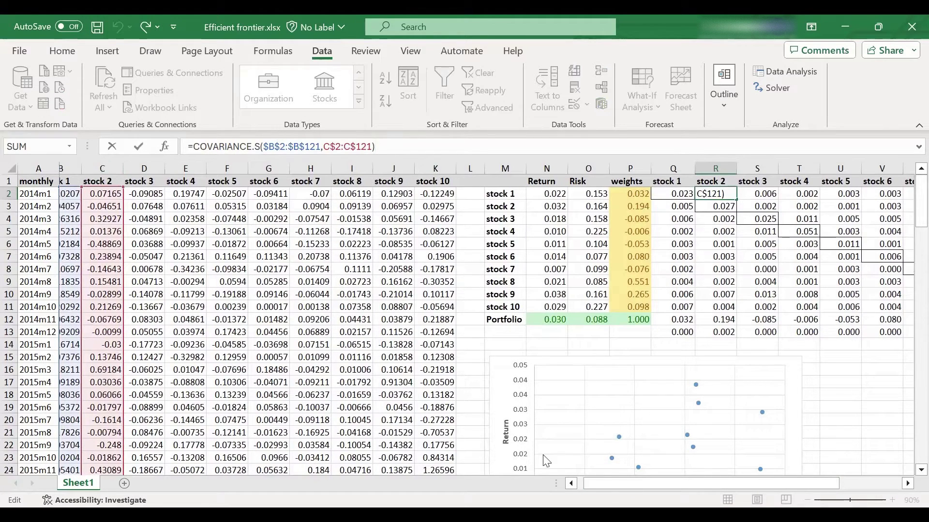
{"action": "left_click_drag", "start_coordinate": [696, 483], "coordinate": [692, 484]}
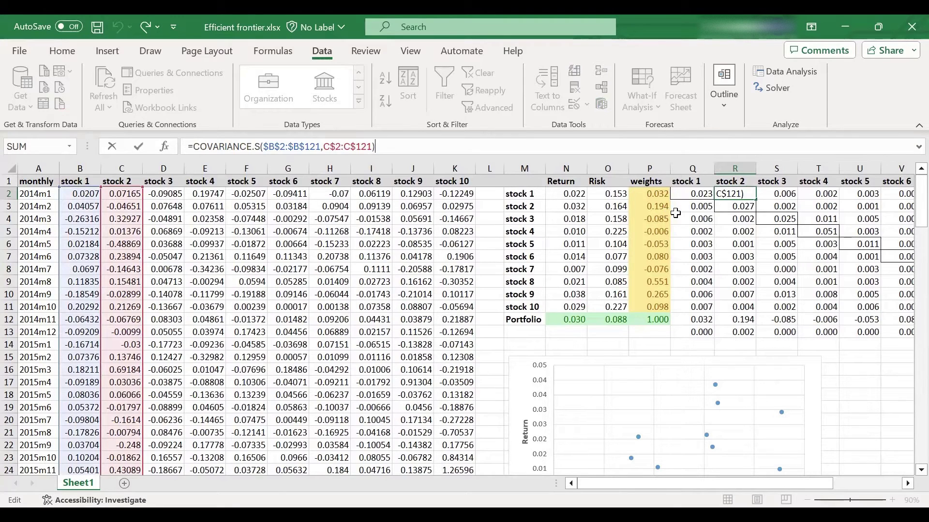
{"action": "key", "text": "ctrl+Return"}
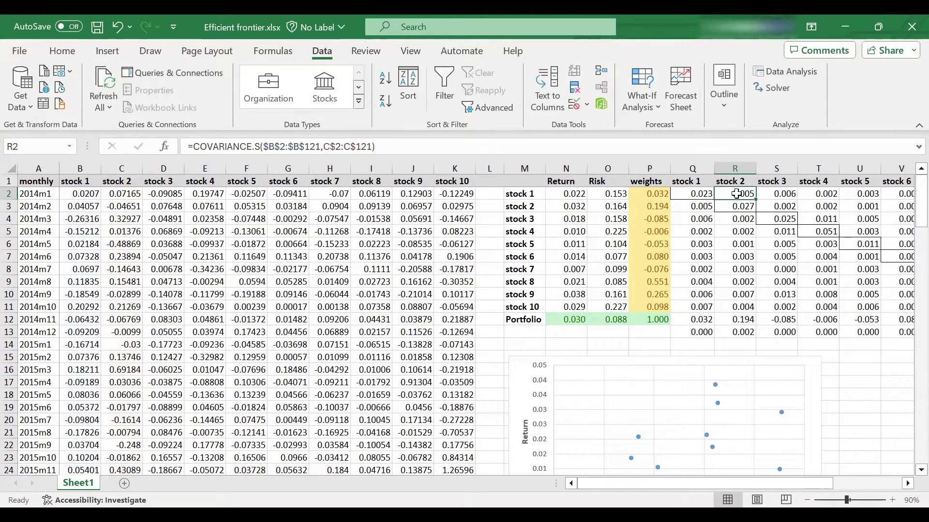
{"action": "left_click", "coordinate": [701, 208]}
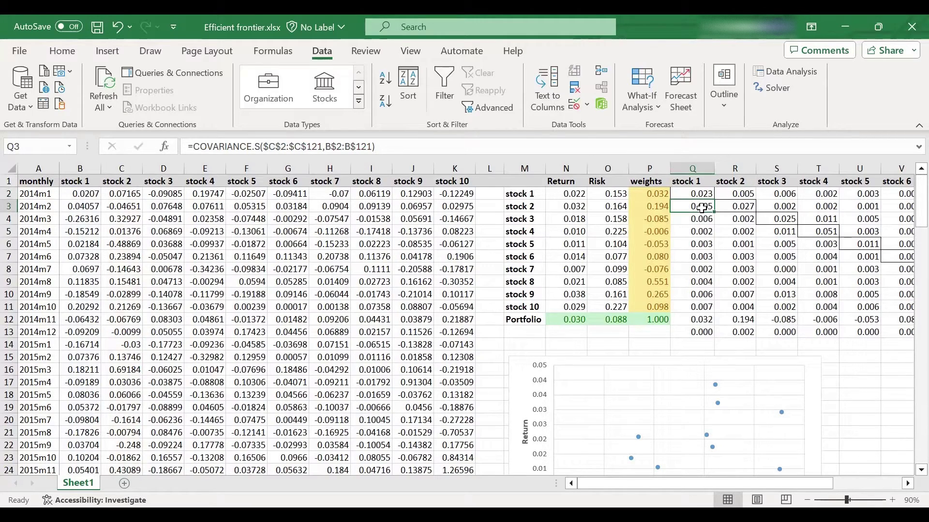
{"action": "left_click", "coordinate": [454, 148]}
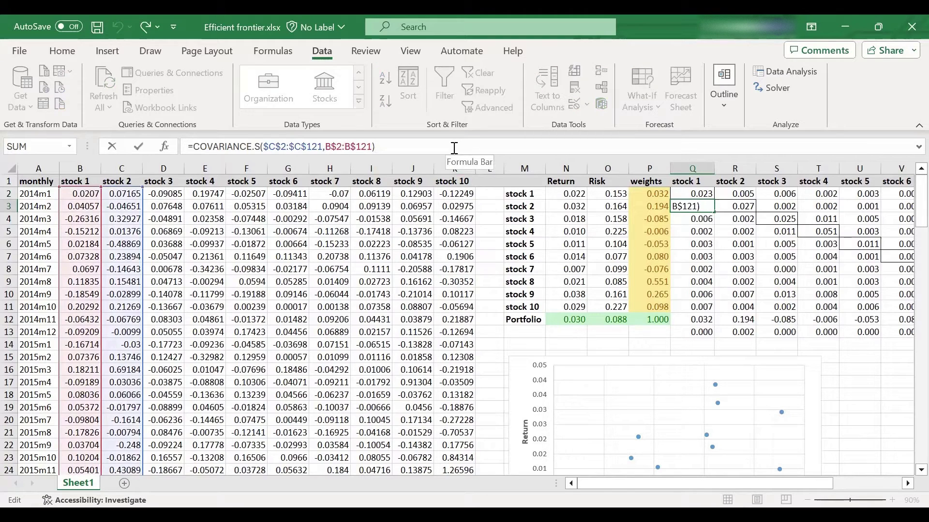
{"action": "key", "text": "ctrl+Return"}
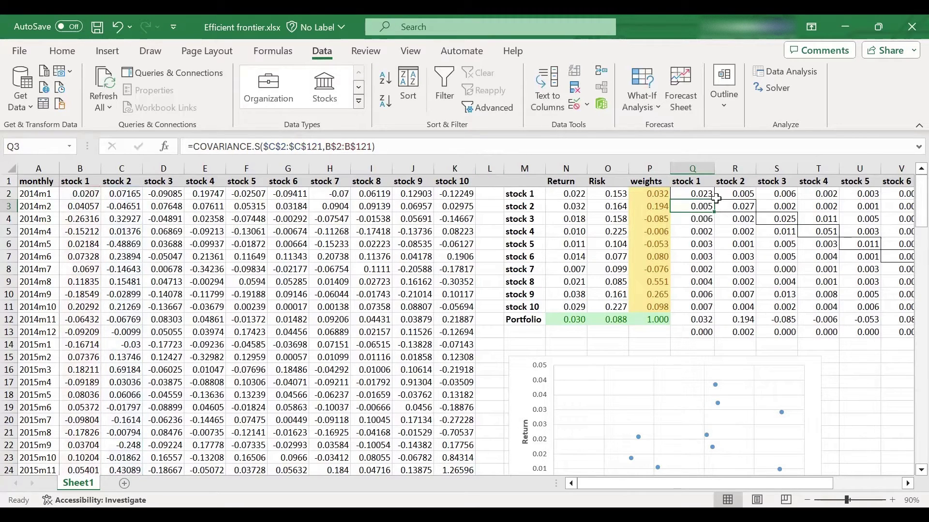
{"action": "left_click", "coordinate": [778, 193]}
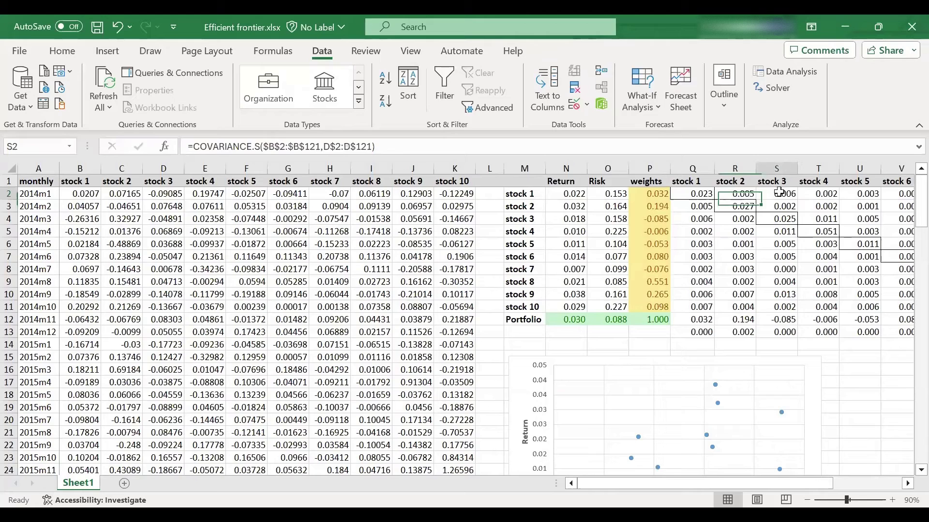
{"action": "left_click", "coordinate": [830, 194]}
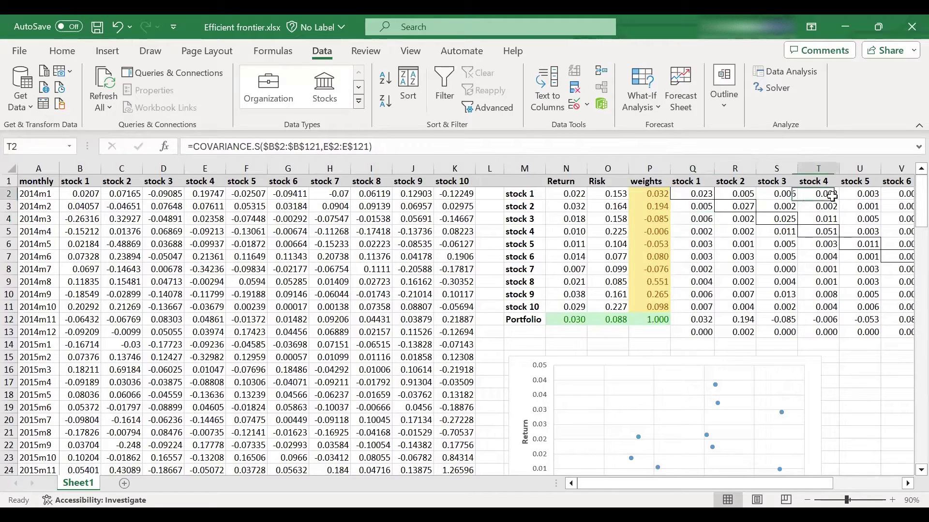
{"action": "left_click", "coordinate": [704, 232]}
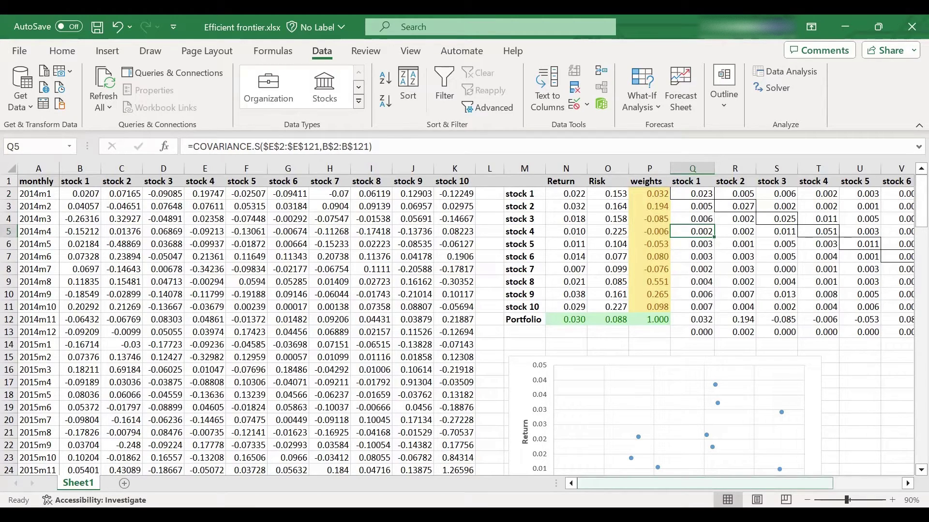
{"action": "left_click_drag", "start_coordinate": [752, 483], "coordinate": [822, 440]}
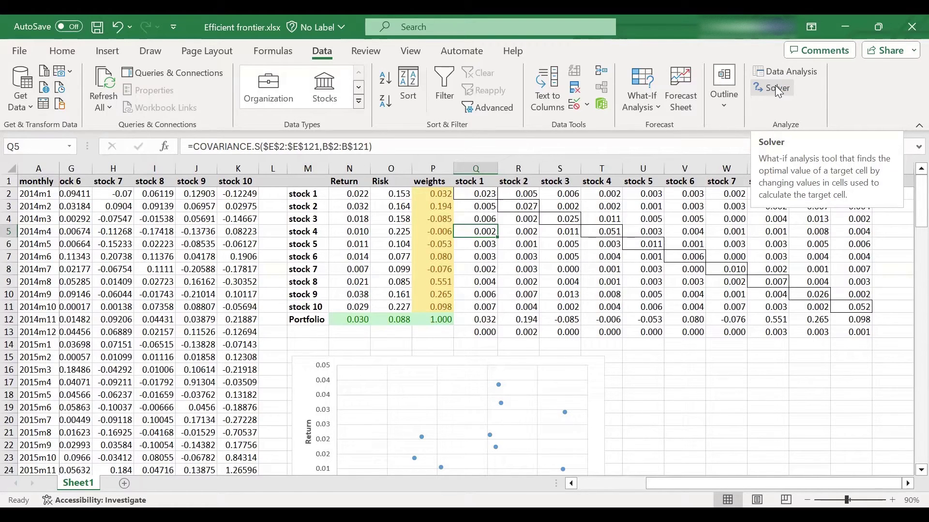
{"action": "left_click", "coordinate": [20, 52]}
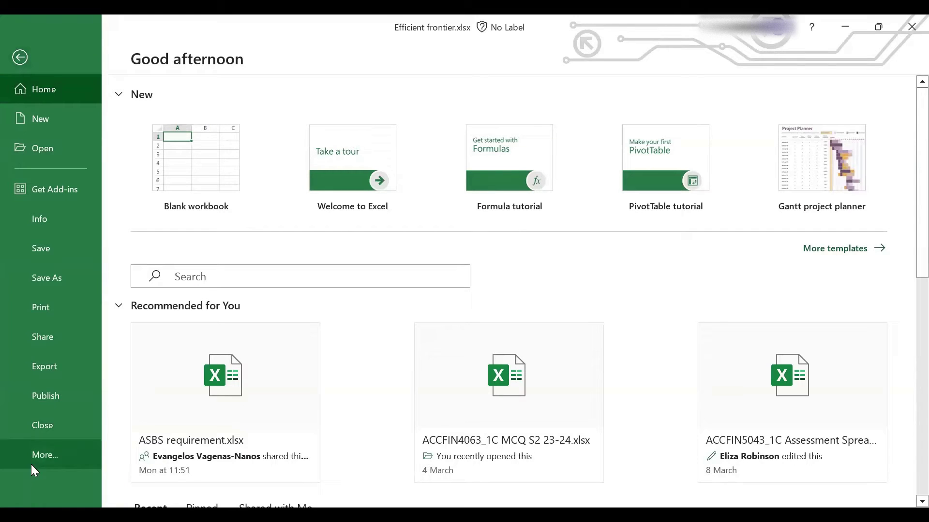
{"action": "left_click", "coordinate": [44, 465]}
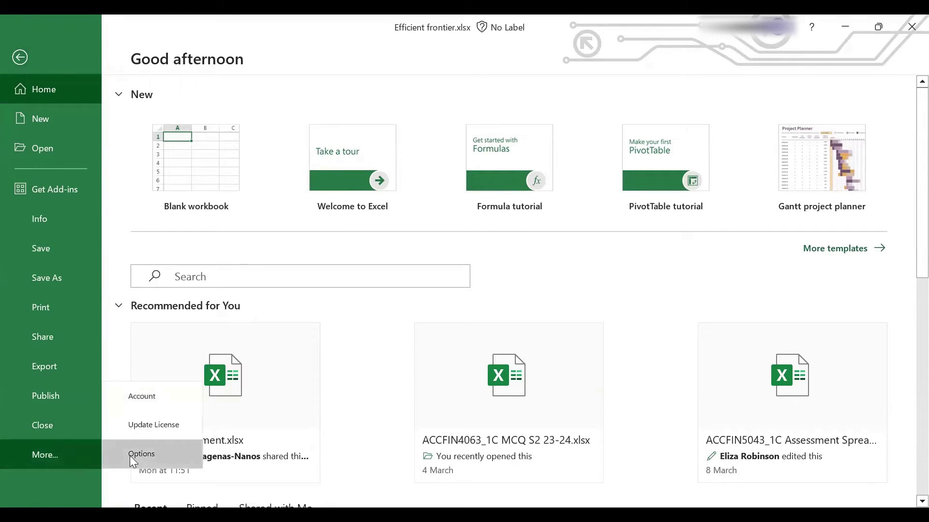
{"action": "left_click", "coordinate": [130, 455]}
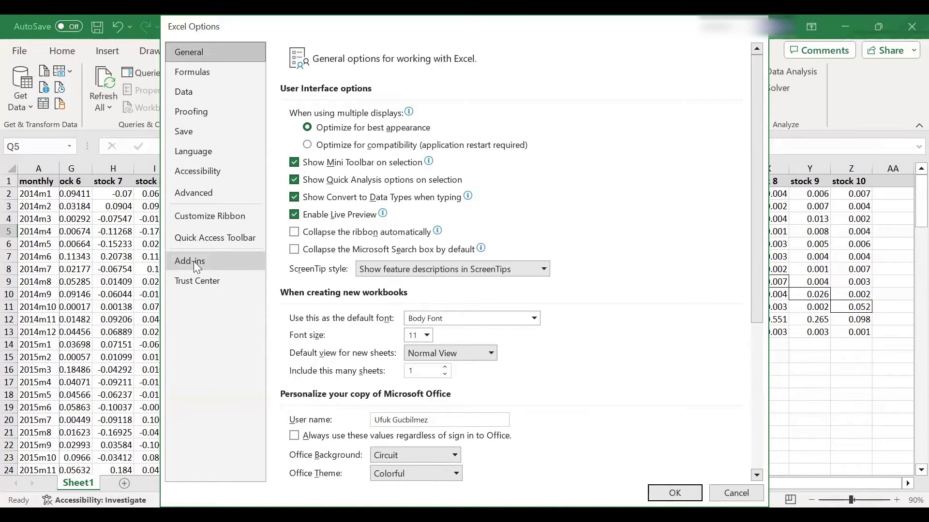
{"action": "left_click", "coordinate": [193, 262]}
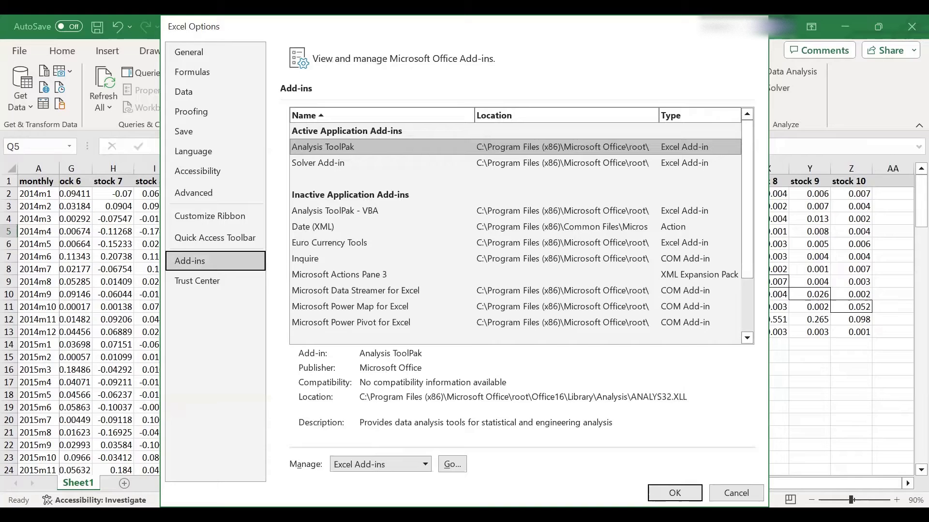
{"action": "left_click", "coordinate": [454, 468]}
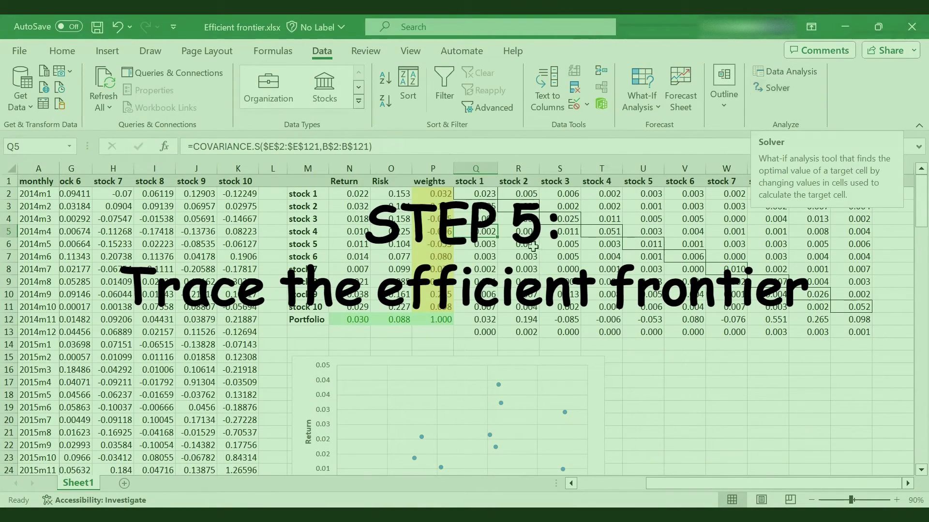
Step: Drag the scatter chart right beneath the covariance matrix, then select the column P weights
{"action": "scroll", "coordinate": [629, 309], "scroll_direction": "down", "scroll_amount": 1}
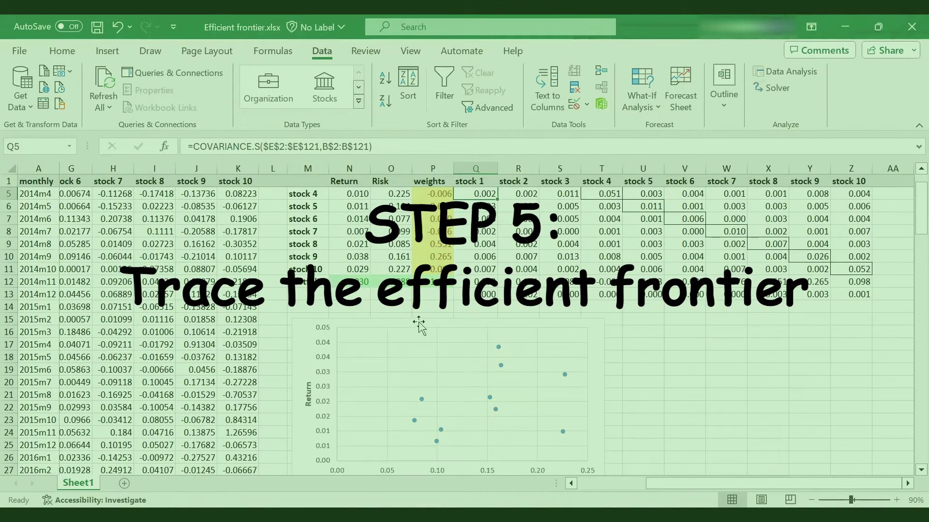
{"action": "left_click_drag", "start_coordinate": [412, 323], "coordinate": [633, 320]}
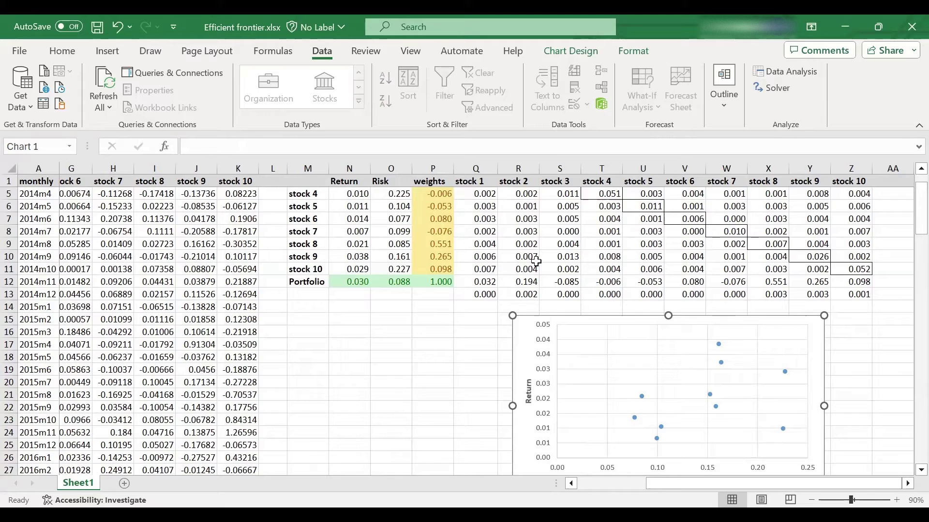
{"action": "scroll", "coordinate": [536, 261], "scroll_direction": "up", "scroll_amount": 1}
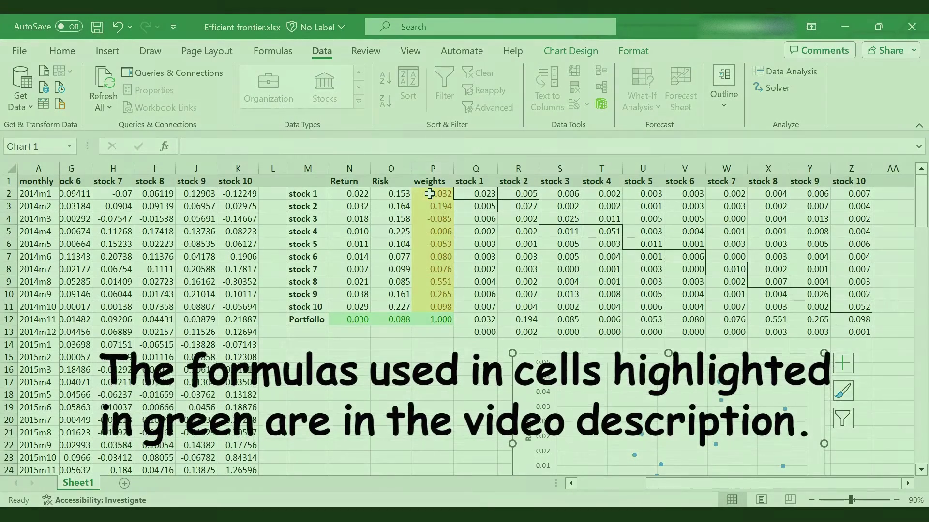
{"action": "left_click_drag", "start_coordinate": [430, 194], "coordinate": [434, 301]}
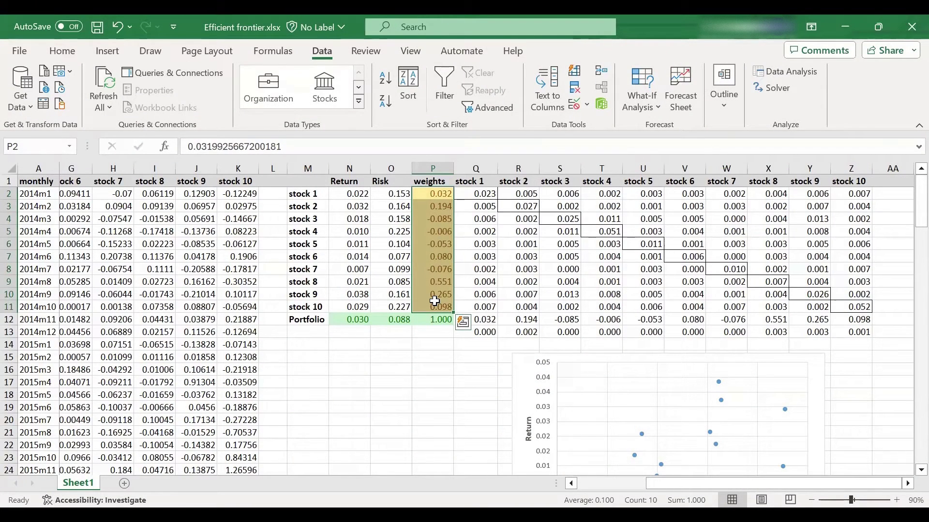
Step: Enter 0.1 weights in P2 and P3 and fill them down to P11
{"action": "left_click", "coordinate": [435, 196]}
{"action": "type", "text": "0.1"}
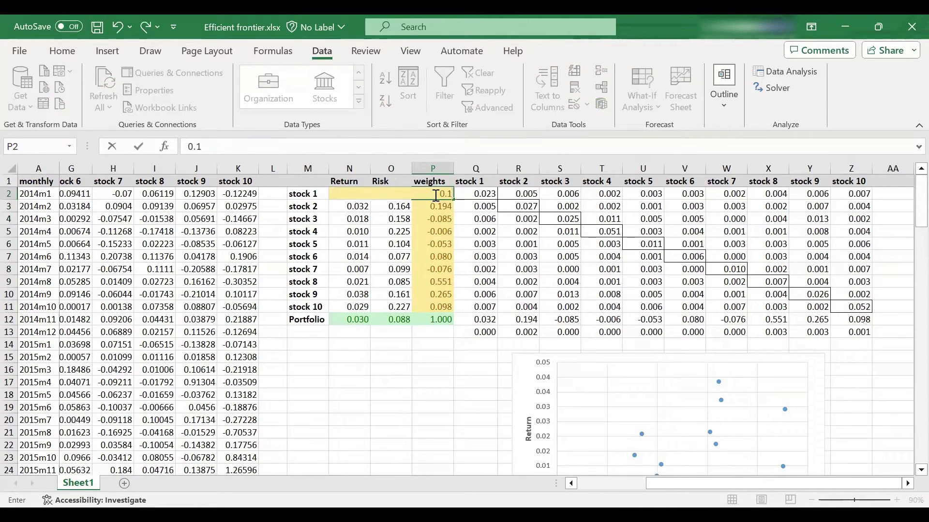
{"action": "key", "text": "Return"}
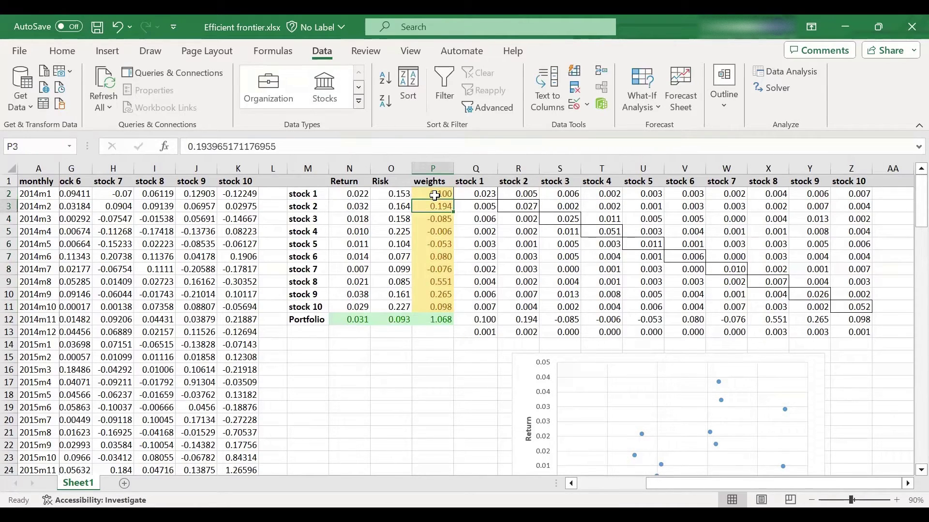
{"action": "type", "text": "0."}
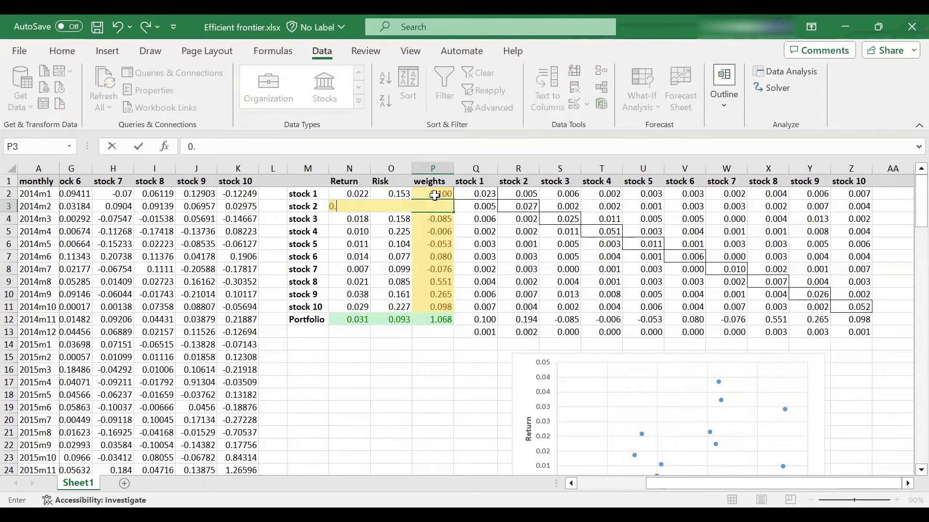
{"action": "type", "text": "1"}
{"action": "key", "text": "Return"}
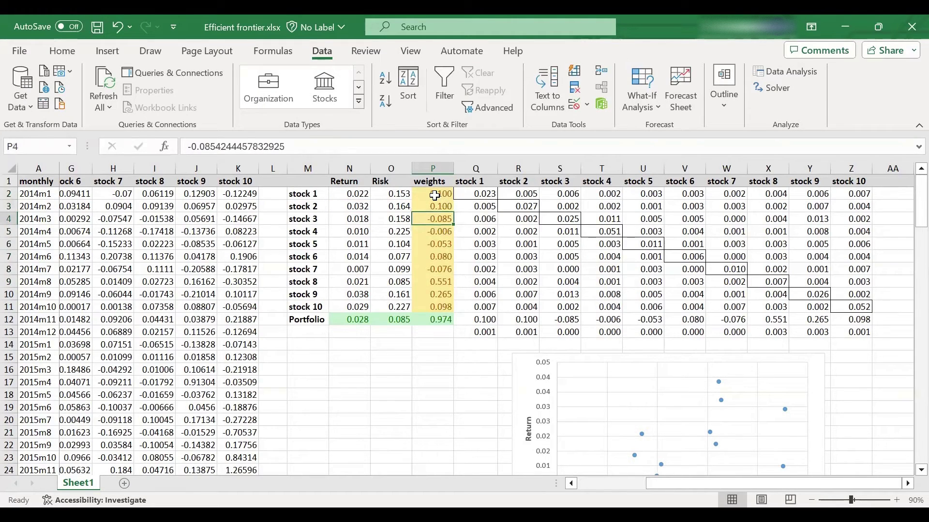
{"action": "left_click_drag", "start_coordinate": [434, 196], "coordinate": [430, 310]}
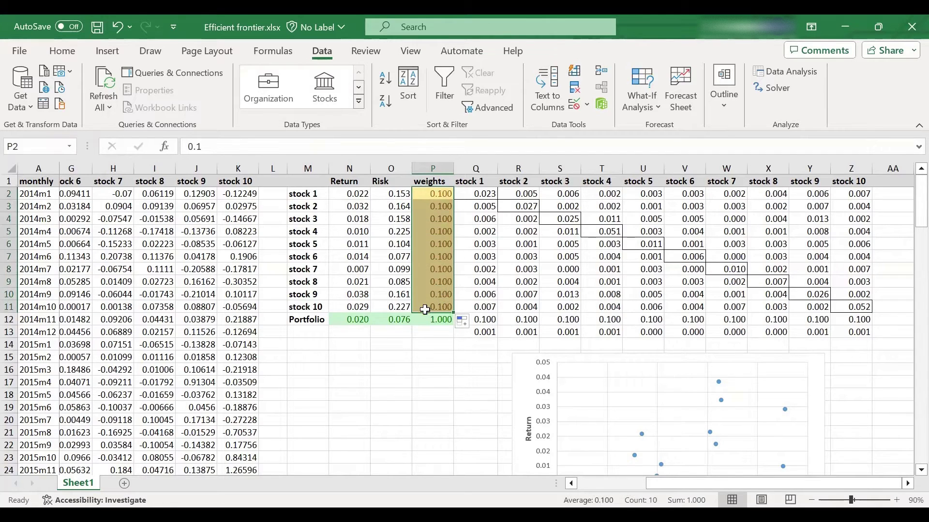
Step: Verify the P12 SUM totals 1.000 and review the O12 SQRT risk formula
{"action": "left_click", "coordinate": [430, 324]}
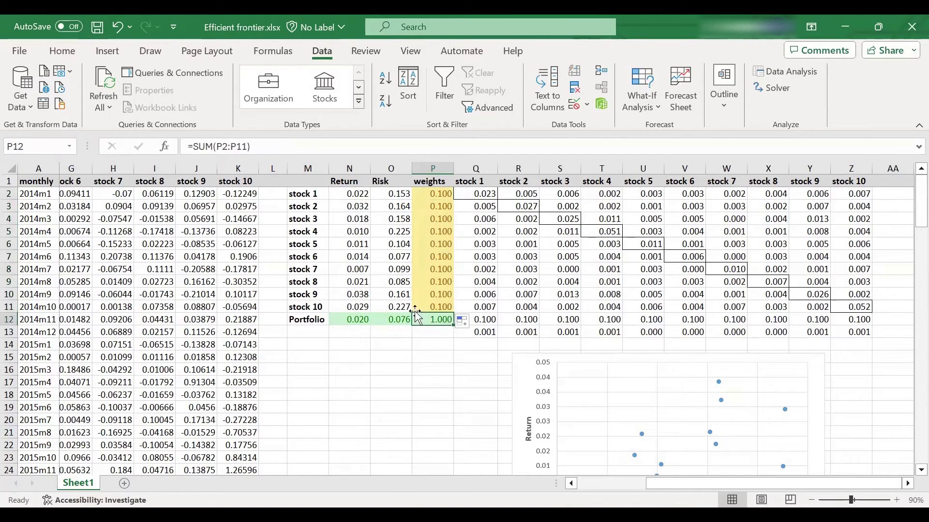
{"action": "left_click", "coordinate": [270, 150]}
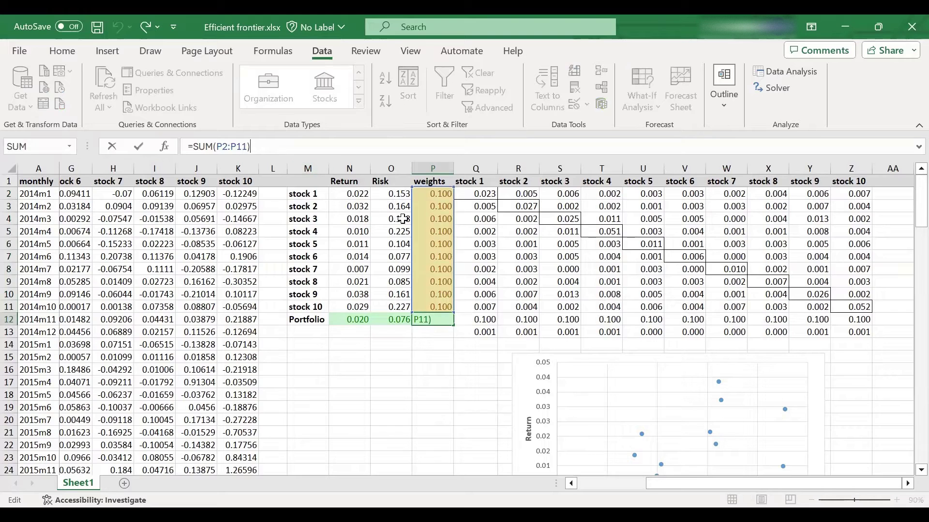
{"action": "key", "text": "ctrl+Return"}
{"action": "left_click", "coordinate": [437, 194]}
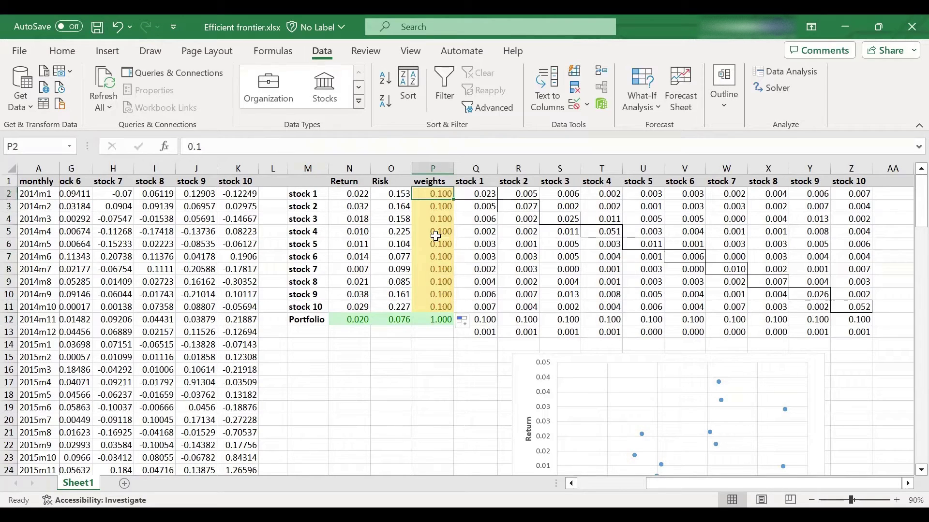
{"action": "left_click", "coordinate": [432, 319]}
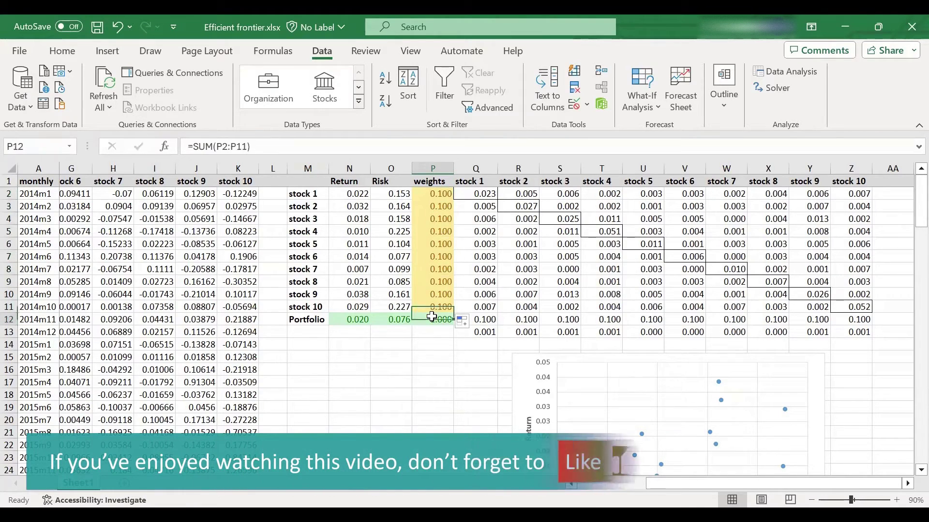
{"action": "left_click", "coordinate": [293, 149]}
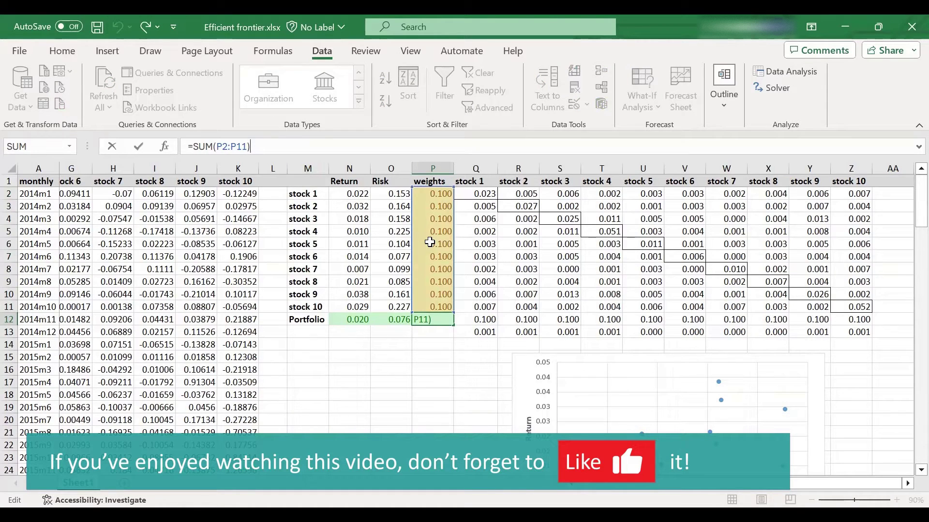
{"action": "key", "text": "ctrl+Return"}
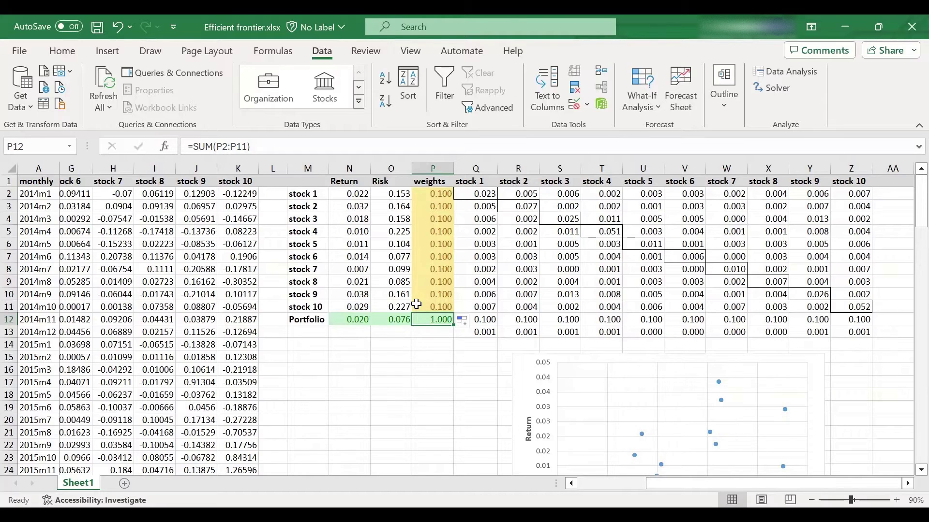
{"action": "left_click", "coordinate": [394, 317]}
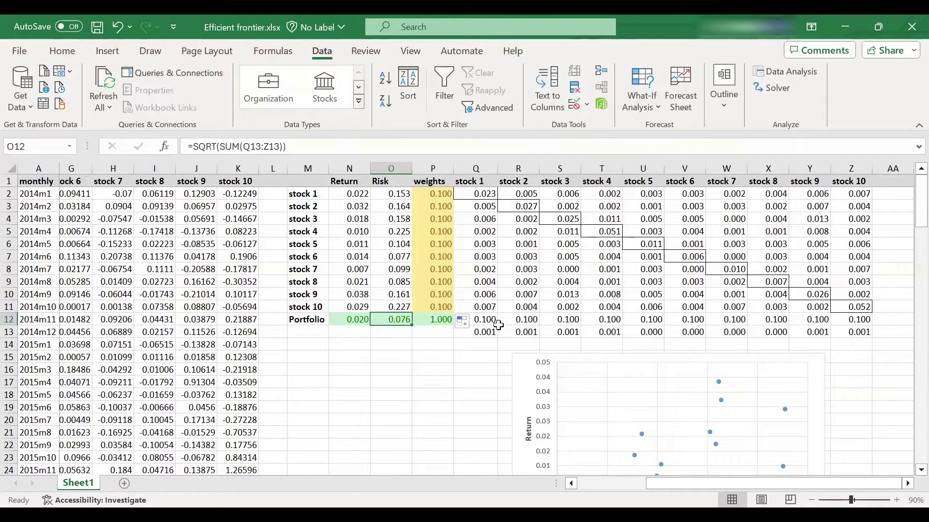
Step: Review Solver: minimise $O$12 over $P$2:$P$11 with $N$12=0.03 and $P$12=1; close unsolved
{"action": "left_click", "coordinate": [779, 94]}
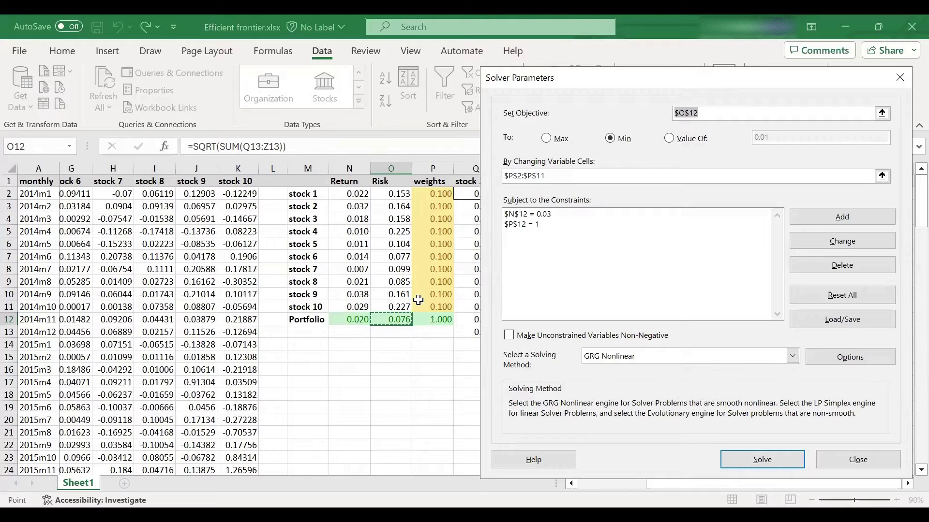
{"action": "left_click", "coordinate": [561, 176]}
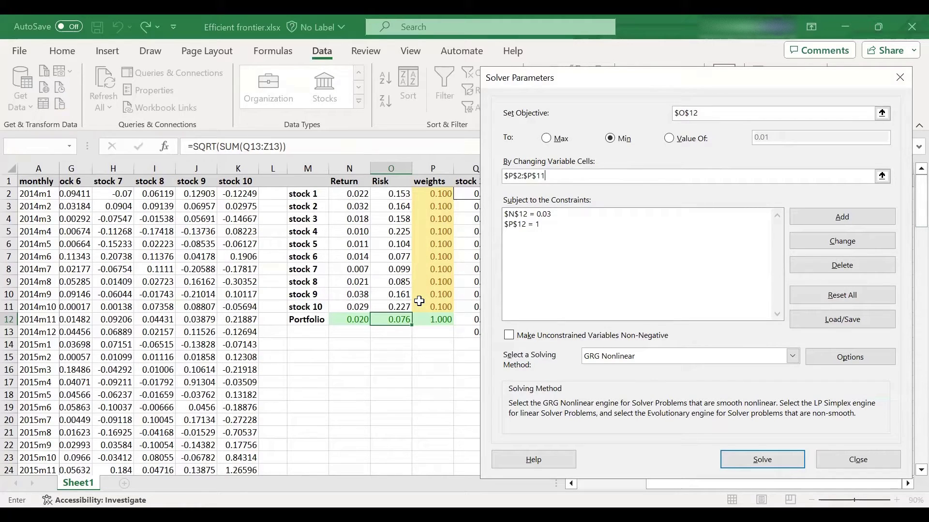
{"action": "left_click", "coordinate": [522, 225]}
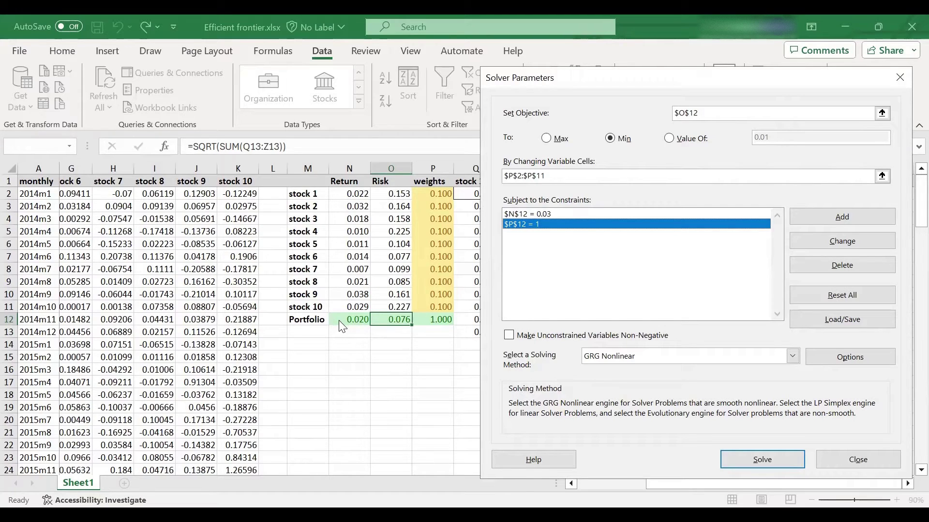
{"action": "left_click", "coordinate": [569, 215]}
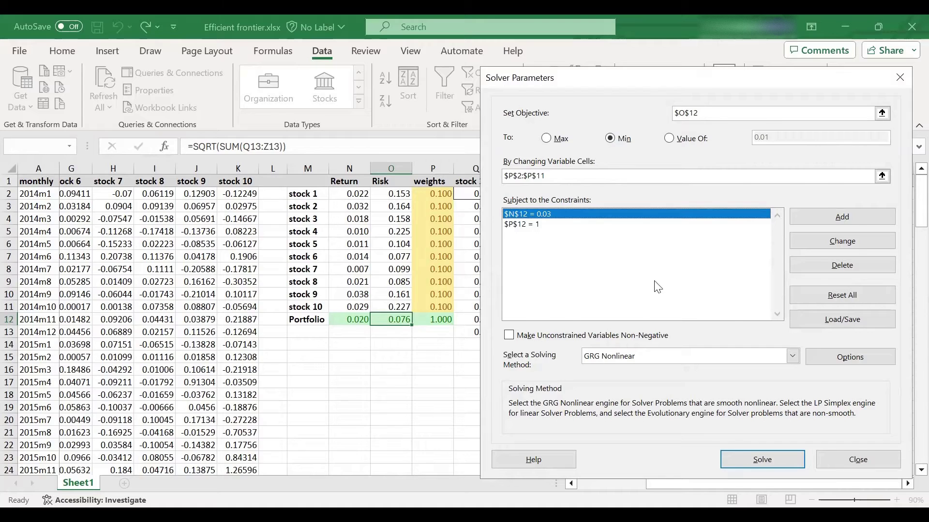
{"action": "left_click_drag", "start_coordinate": [655, 78], "coordinate": [248, 55]}
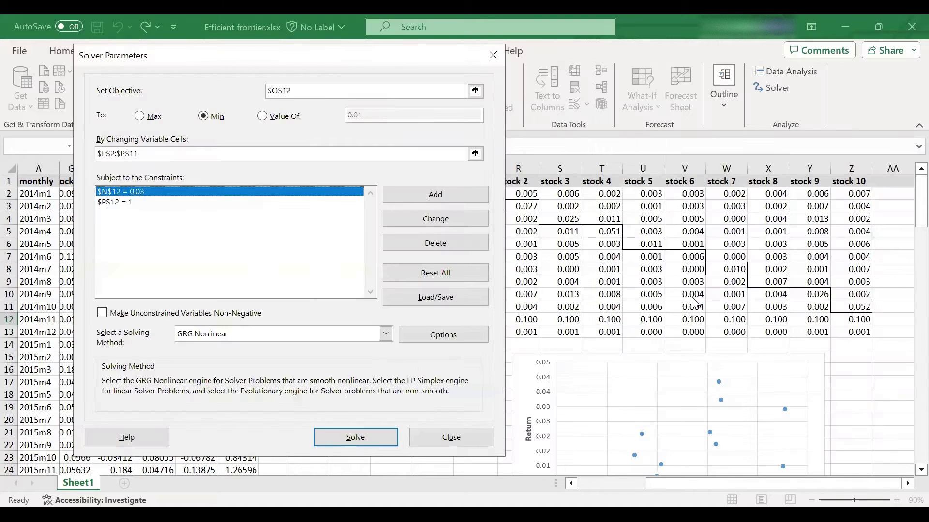
{"action": "left_click", "coordinate": [472, 434]}
Step: Give the chart's Return axis Number format with 3 decimal places and close the Format Axis pane
{"action": "scroll", "coordinate": [682, 404], "scroll_direction": "down", "scroll_amount": 3}
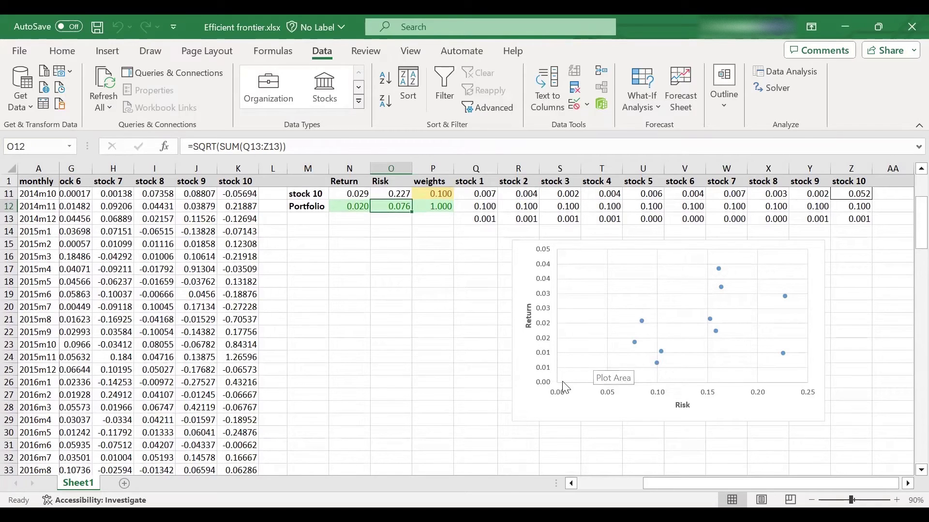
{"action": "double_click", "coordinate": [546, 348]}
{"action": "scroll", "coordinate": [856, 373], "scroll_direction": "down", "scroll_amount": 3}
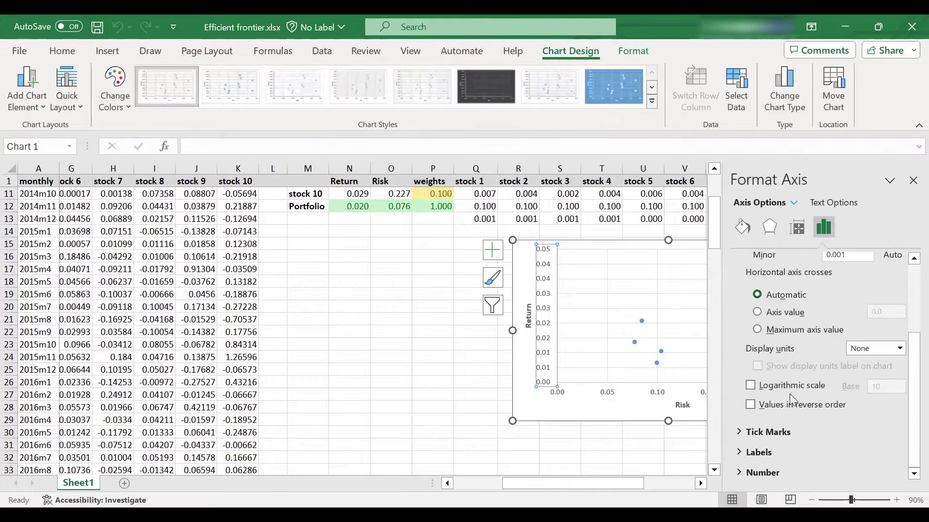
{"action": "left_click", "coordinate": [762, 472]}
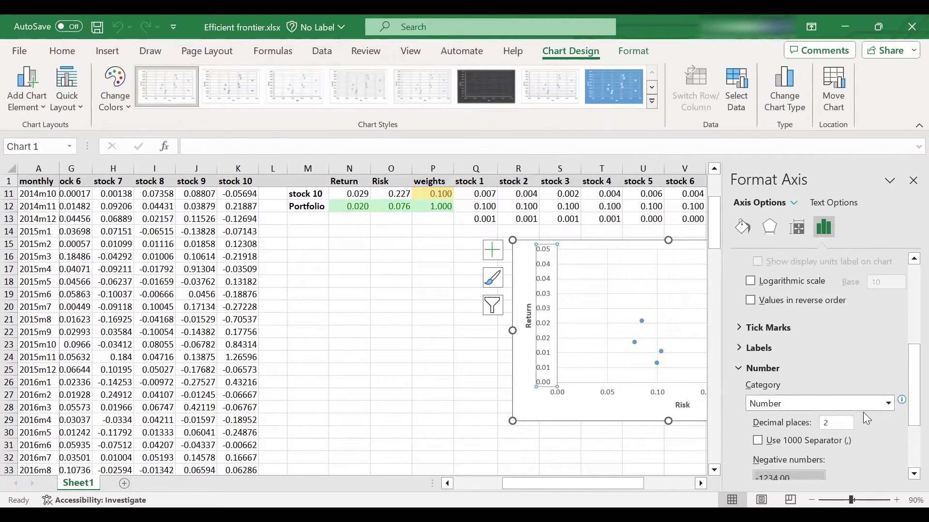
{"action": "double_click", "coordinate": [828, 420]}
{"action": "type", "text": "3"}
{"action": "key", "text": "Tab"}
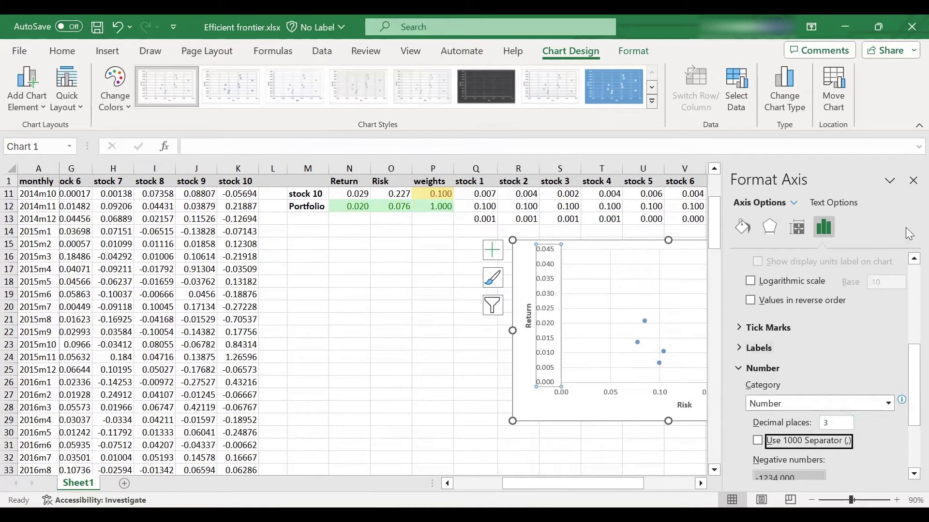
{"action": "left_click", "coordinate": [913, 181]}
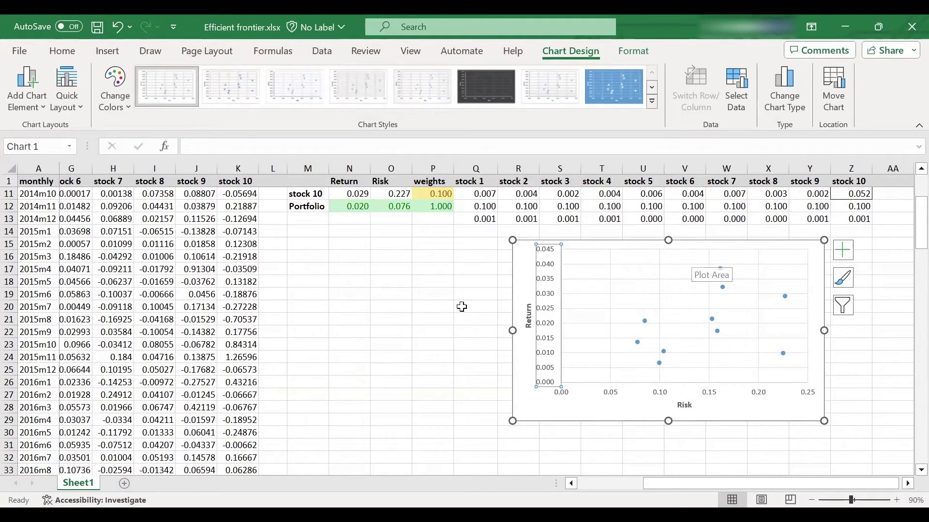
{"action": "left_click", "coordinate": [435, 308]}
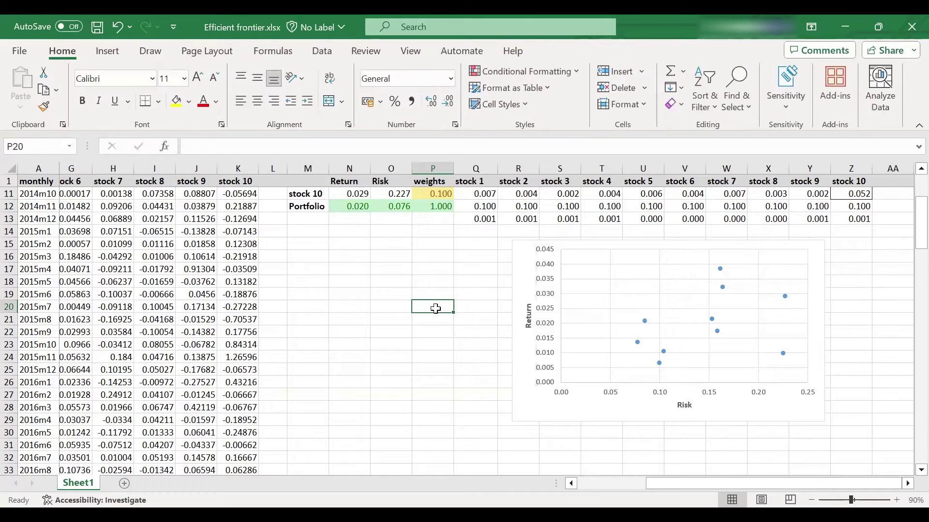
Step: Change Solver's $N$12 target return constraint from 0.03 to 0.01
{"action": "scroll", "coordinate": [435, 309], "scroll_direction": "up", "scroll_amount": 2}
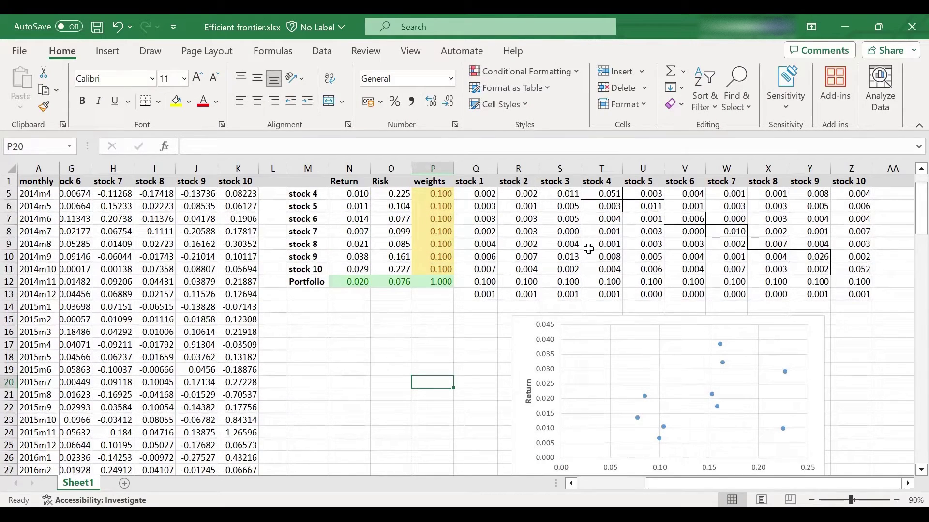
{"action": "scroll", "coordinate": [490, 261], "scroll_direction": "up", "scroll_amount": 1}
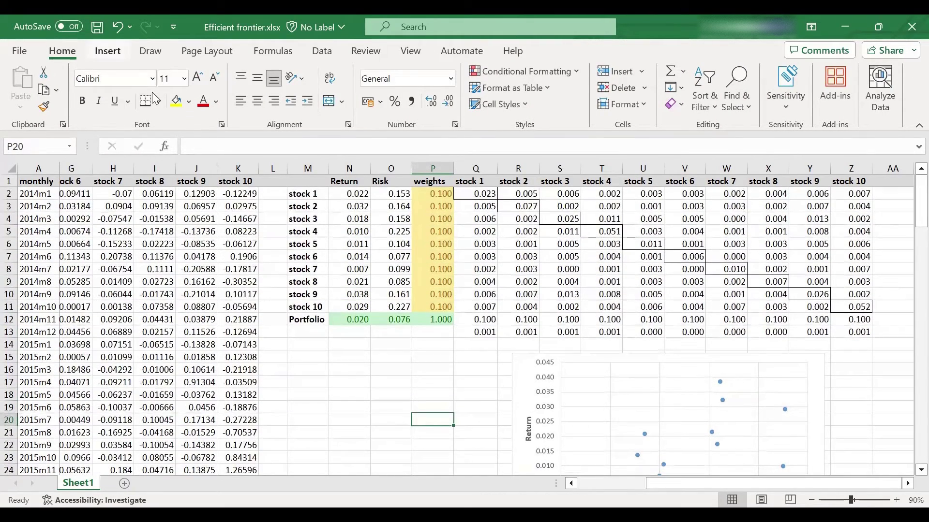
{"action": "left_click", "coordinate": [321, 51]}
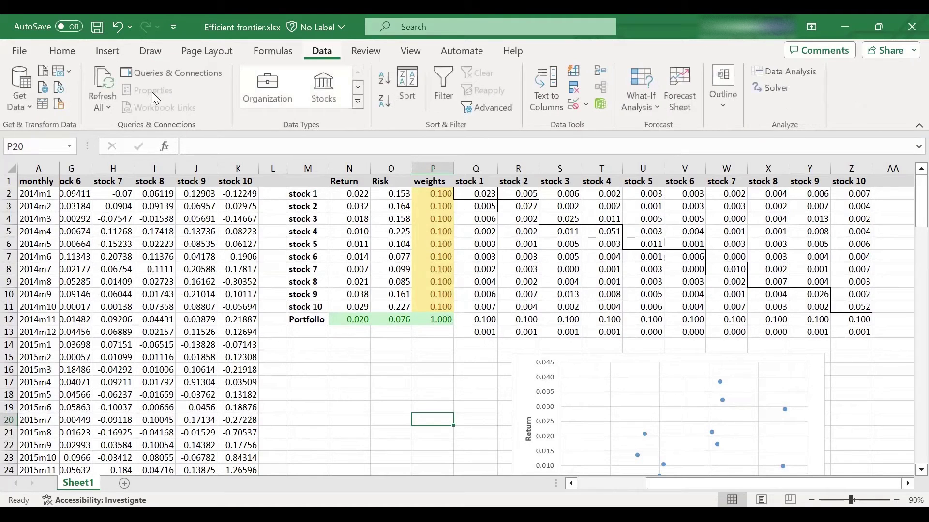
{"action": "left_click", "coordinate": [772, 93]}
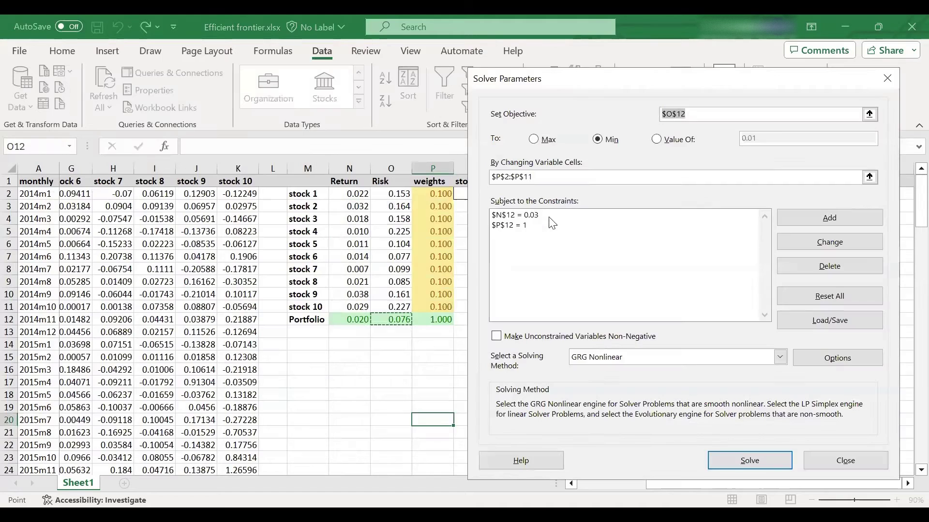
{"action": "left_click", "coordinate": [697, 214]}
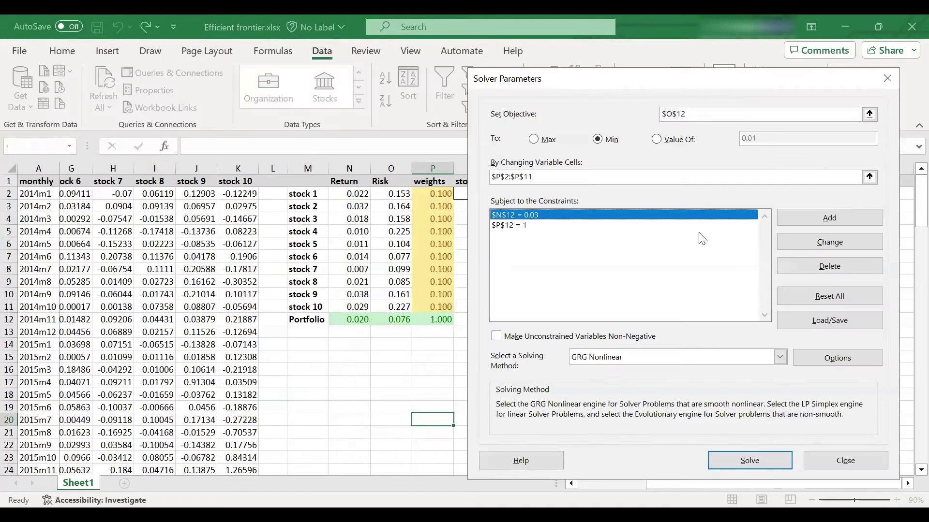
{"action": "left_click", "coordinate": [811, 241]}
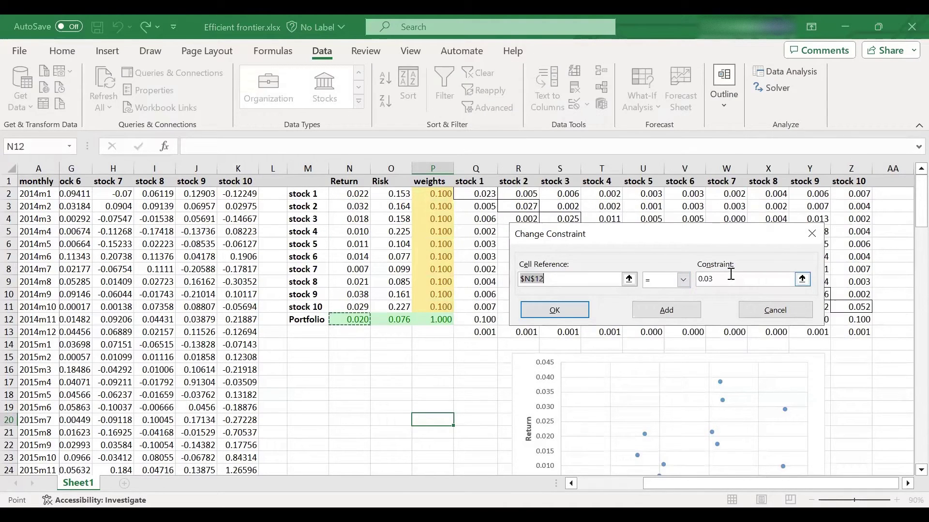
{"action": "key", "text": "BackSpace"}
{"action": "type", "text": "1"}
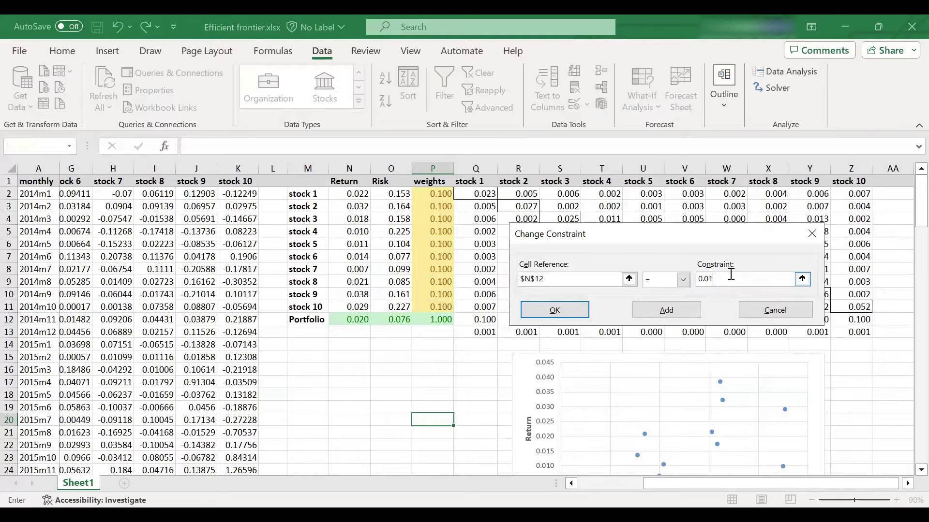
{"action": "left_click", "coordinate": [564, 310]}
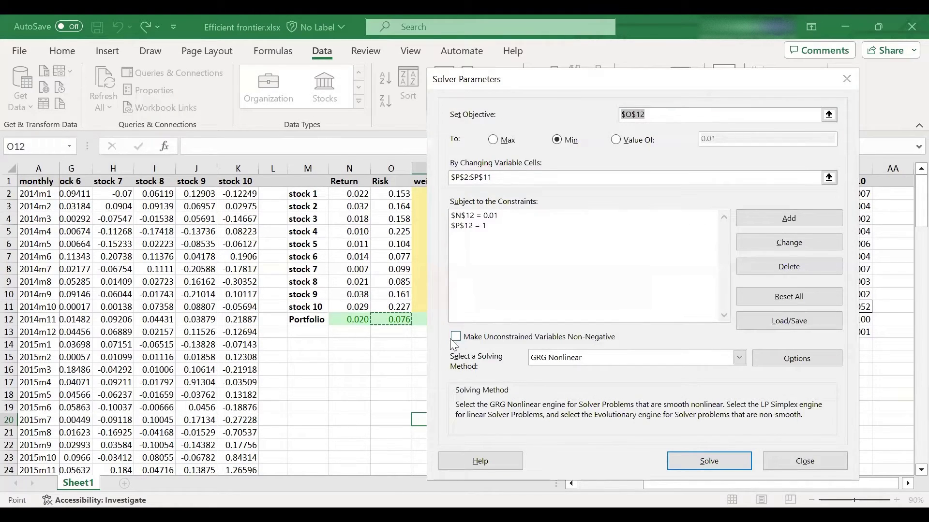
Step: Tick Make Unconstrained Variables Non-Negative and solve to minimise portfolio risk
{"action": "left_click", "coordinate": [456, 336]}
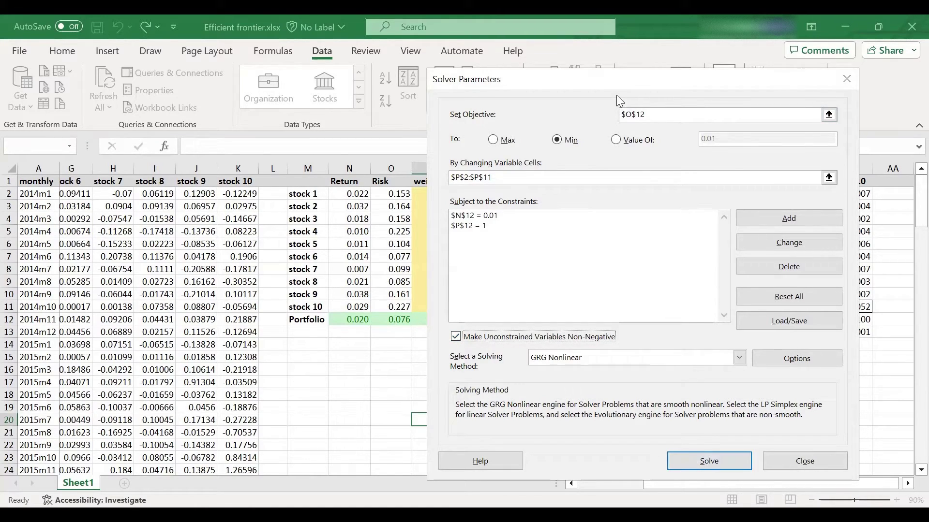
{"action": "left_click_drag", "start_coordinate": [616, 95], "coordinate": [691, 98]}
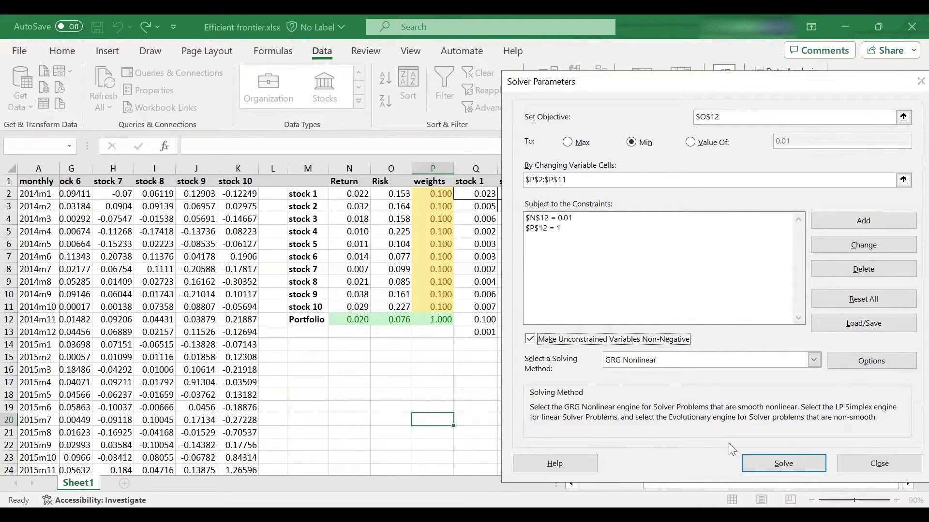
{"action": "left_click", "coordinate": [763, 464]}
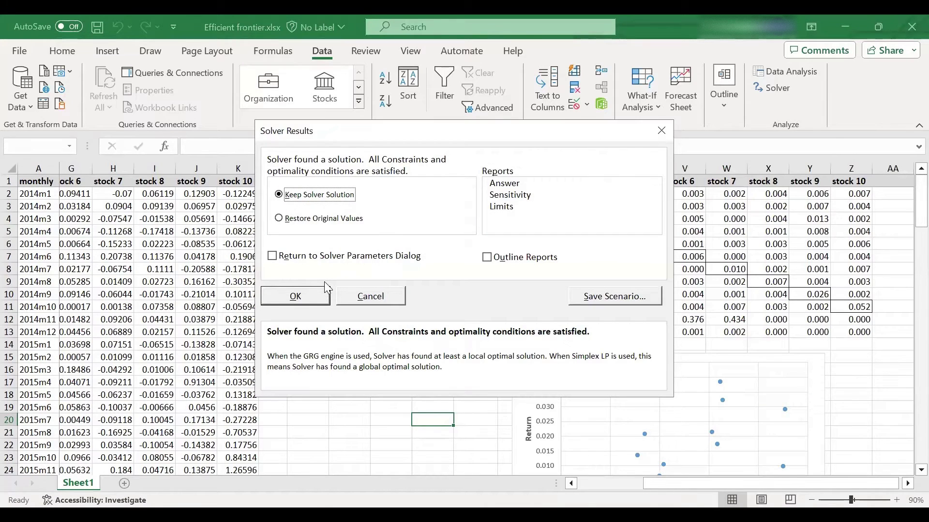
Step: Keep Solver's solution and check the weights sum to 1 and the N12/O12 formulas
{"action": "left_click", "coordinate": [293, 297]}
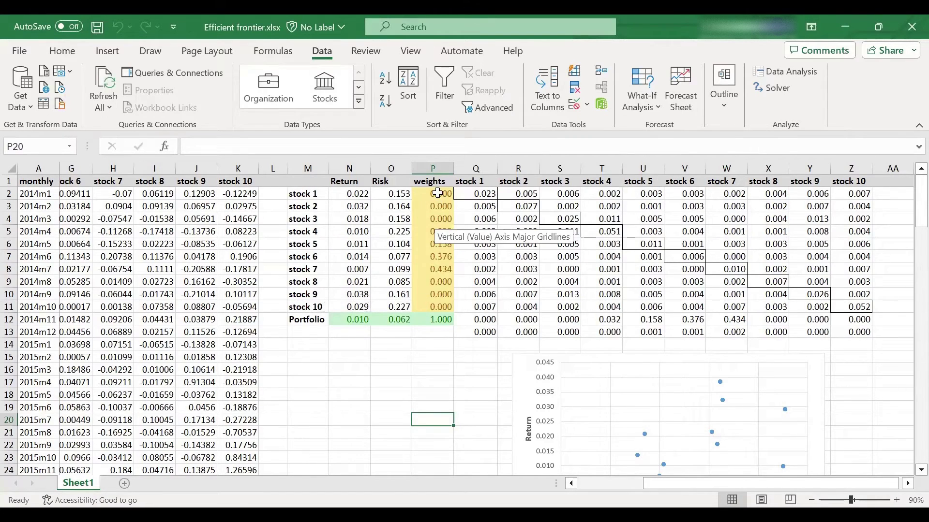
{"action": "left_click_drag", "start_coordinate": [434, 194], "coordinate": [437, 215]}
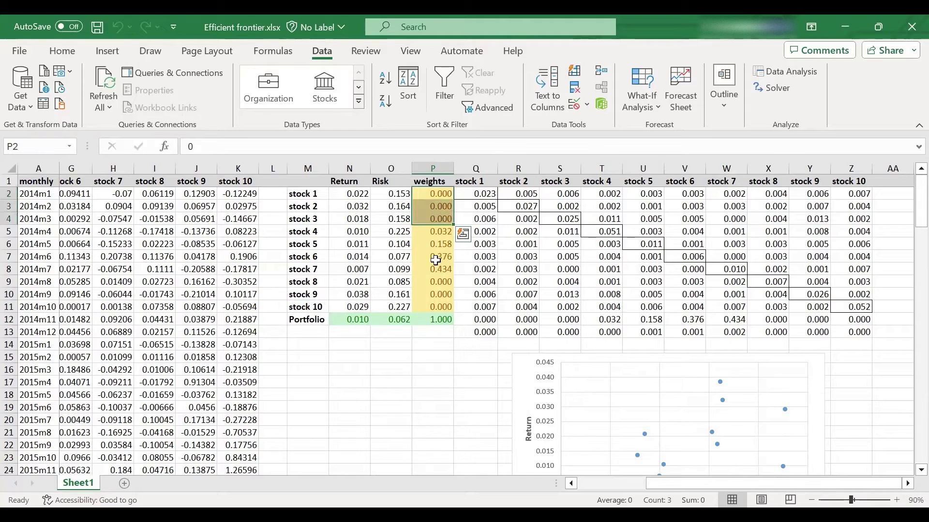
{"action": "left_click_drag", "start_coordinate": [432, 280], "coordinate": [436, 308]}
{"action": "left_click_drag", "start_coordinate": [434, 229], "coordinate": [430, 265]}
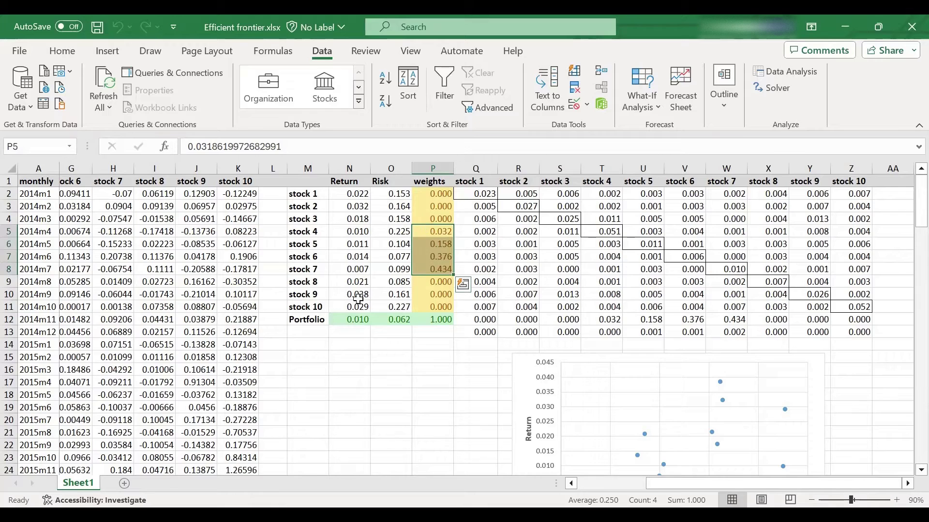
{"action": "left_click", "coordinate": [341, 319]}
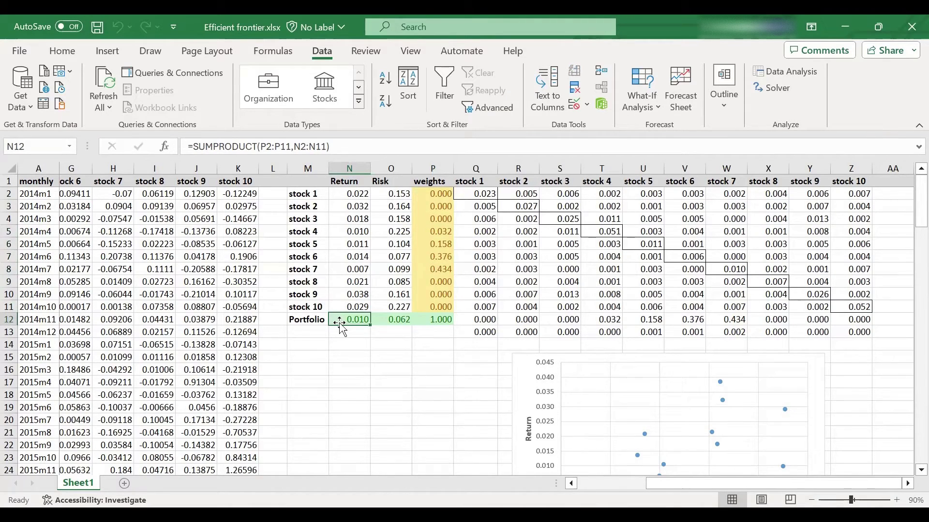
{"action": "key", "text": "Right"}
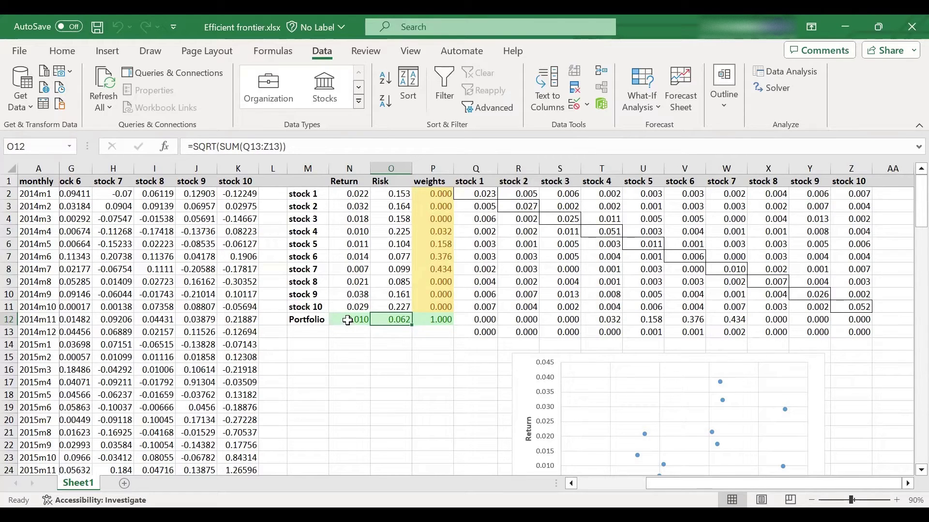
Step: Paste N12:O12 as values into N15 (0.01, 0.06168) and label M15 'P1'
{"action": "left_click_drag", "start_coordinate": [348, 320], "coordinate": [385, 319]}
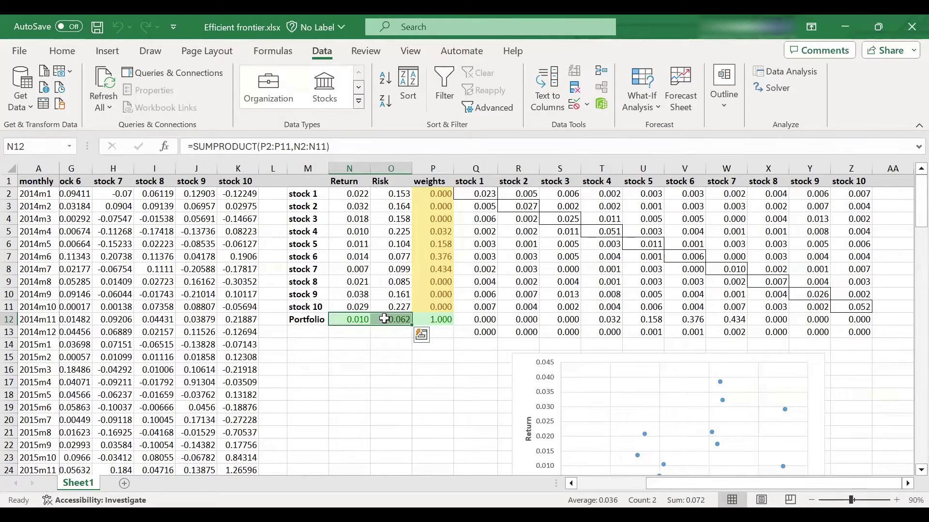
{"action": "key", "text": "ctrl+c"}
{"action": "left_click", "coordinate": [351, 359]}
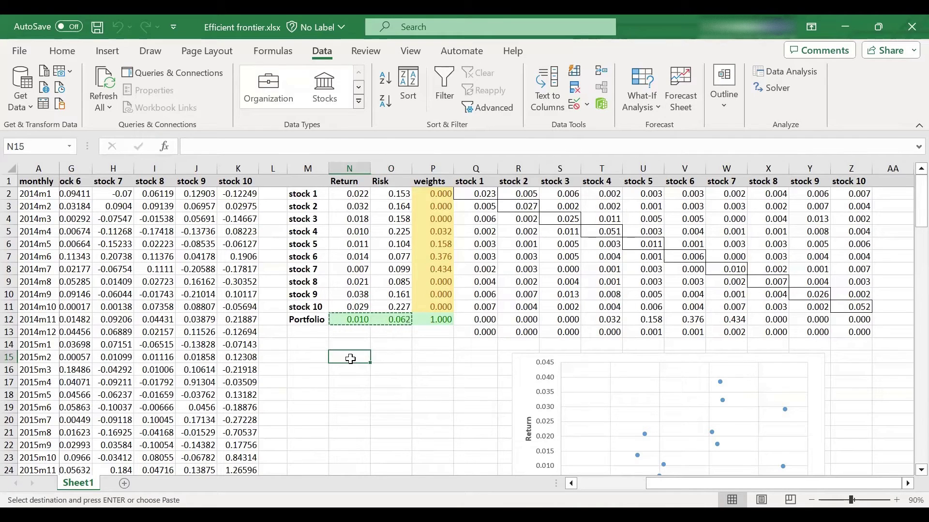
{"action": "right_click", "coordinate": [351, 359]}
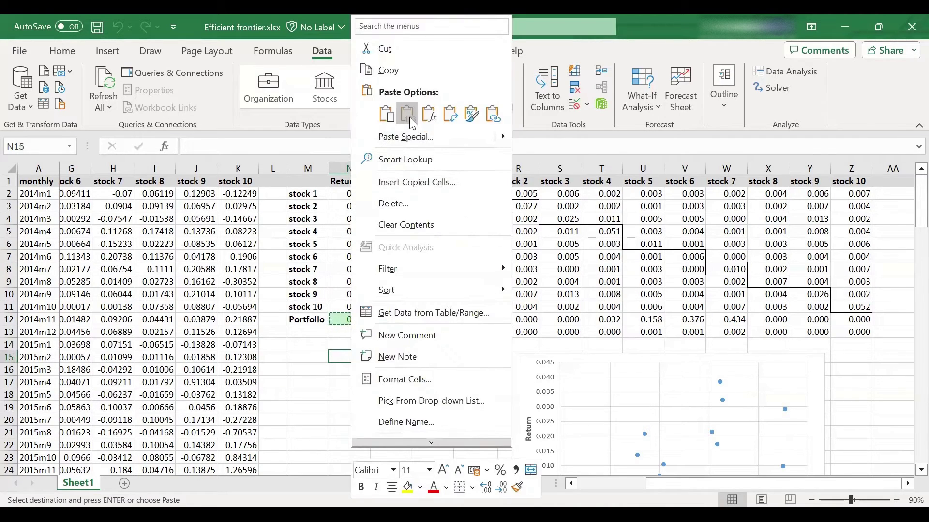
{"action": "key", "text": "v"}
{"action": "left_click", "coordinate": [310, 356]}
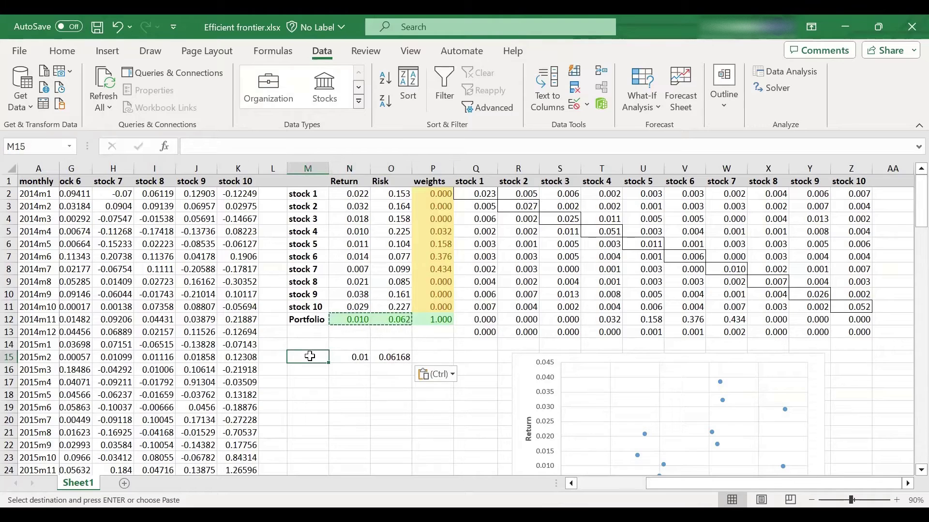
{"action": "type", "text": "P1"}
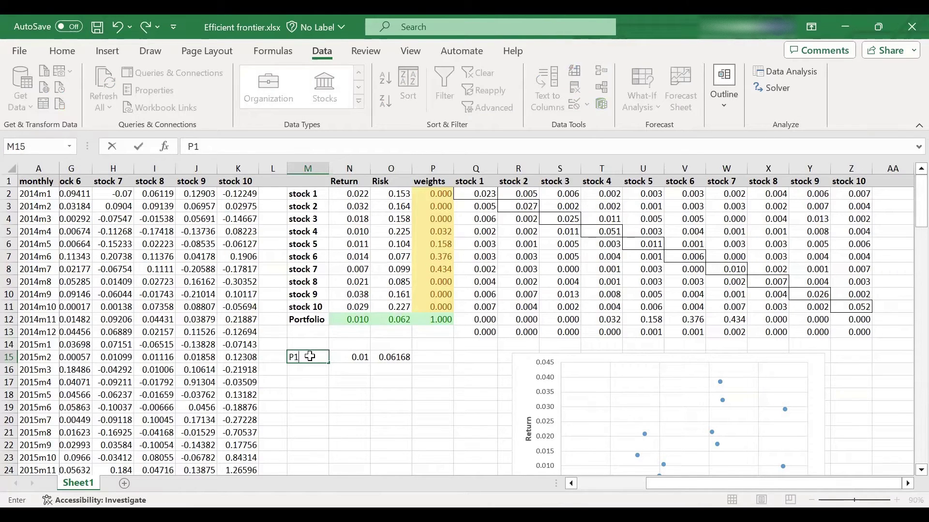
{"action": "key", "text": "Return"}
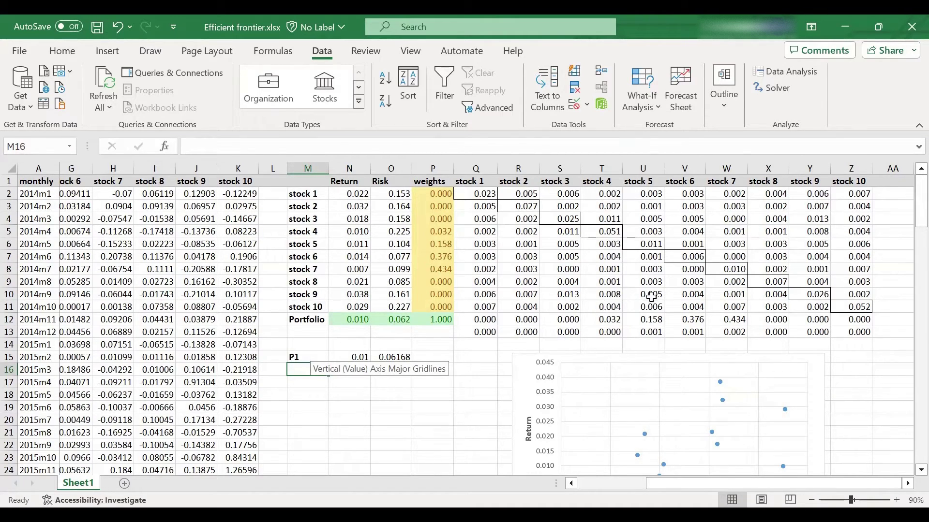
Step: Re-run Solver with negative stock weights allowed and keep the lower-risk solution
{"action": "left_click", "coordinate": [781, 89]}
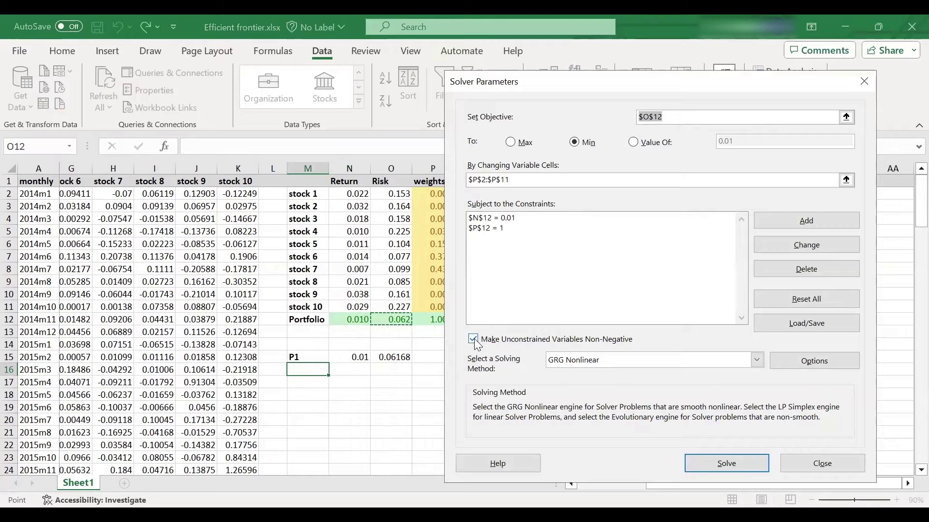
{"action": "left_click", "coordinate": [474, 340]}
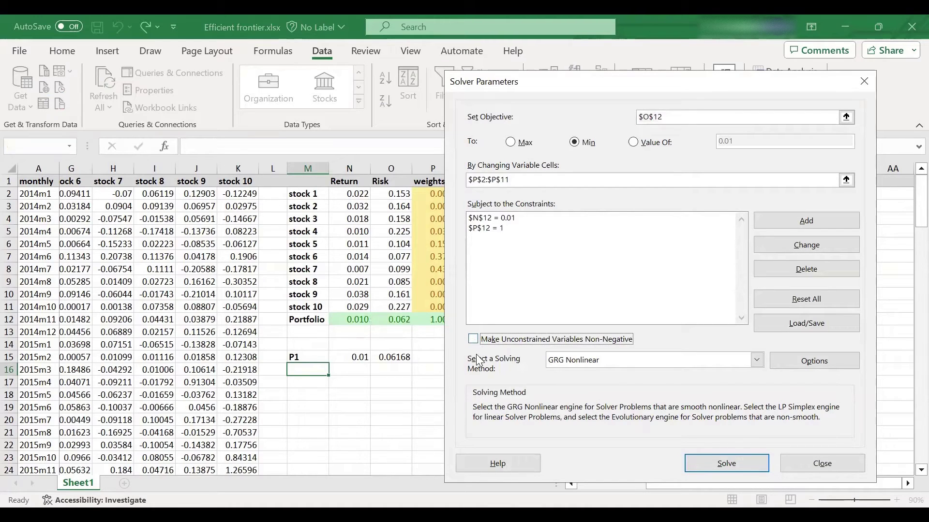
{"action": "left_click", "coordinate": [712, 464]}
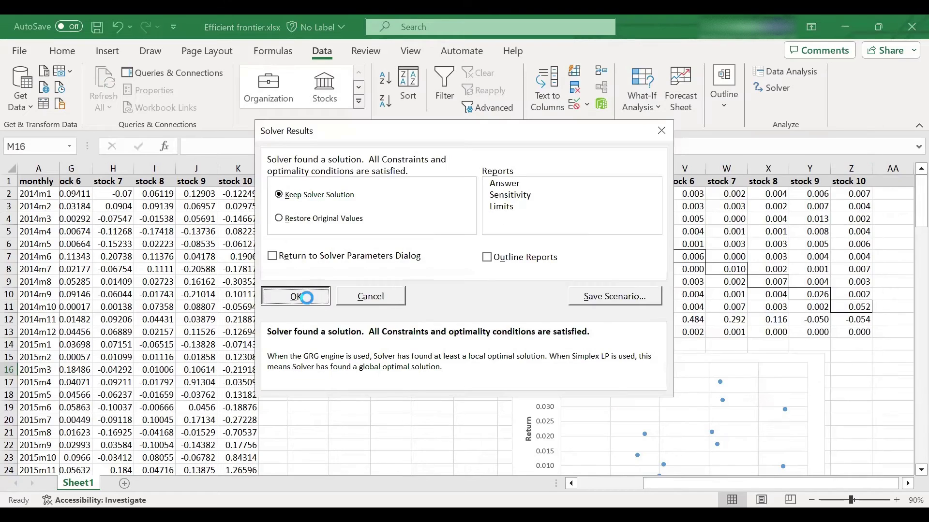
{"action": "left_click", "coordinate": [310, 303]}
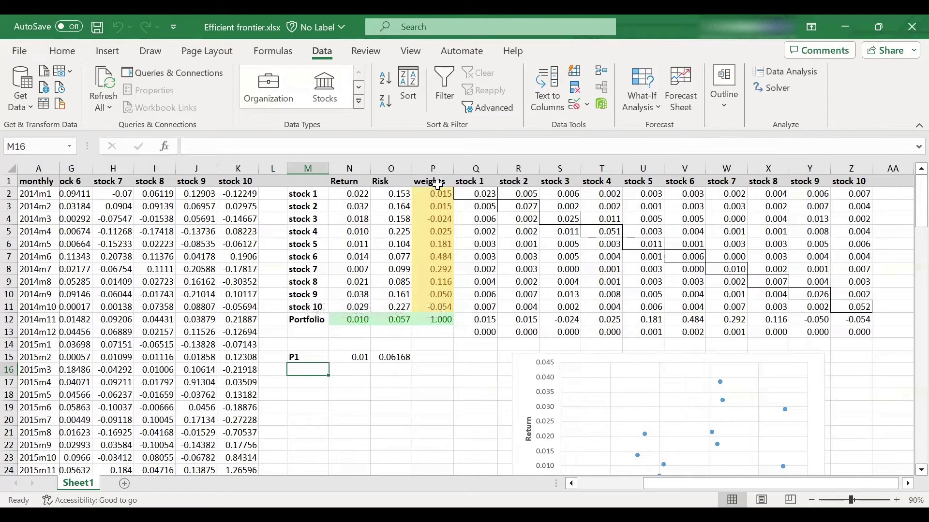
Step: Inspect the negative weights now assigned to stocks 3, 9 and 10
{"action": "left_click", "coordinate": [436, 218]}
{"action": "left_click", "coordinate": [448, 290]}
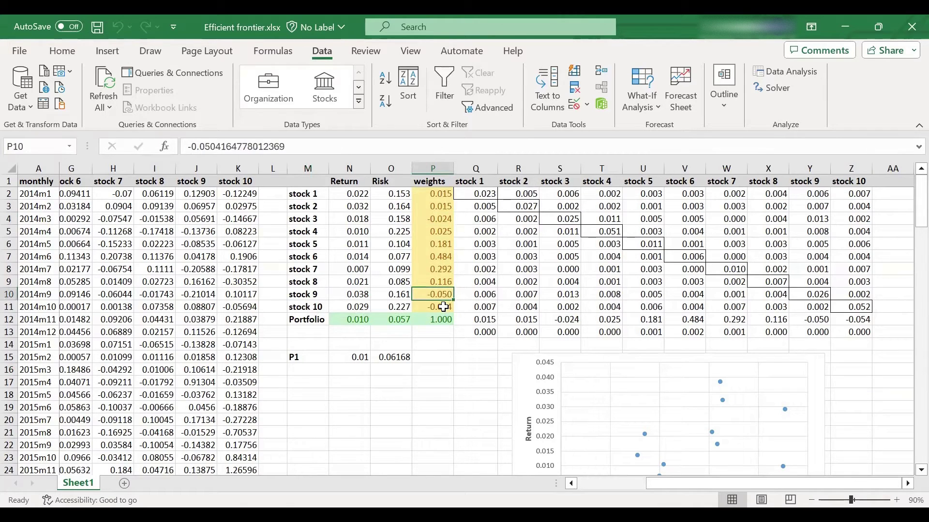
{"action": "left_click", "coordinate": [443, 307]}
{"action": "left_click", "coordinate": [445, 218]}
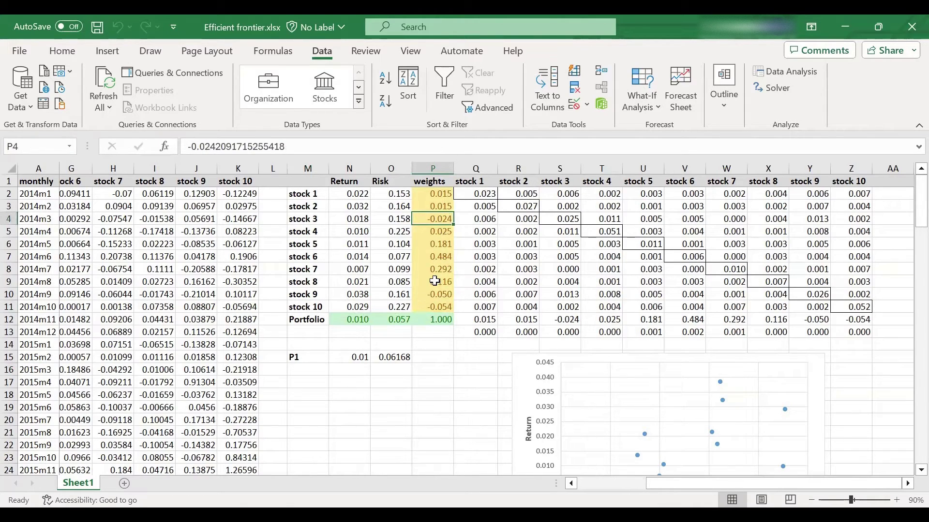
{"action": "left_click", "coordinate": [444, 294]}
{"action": "left_click", "coordinate": [443, 307]}
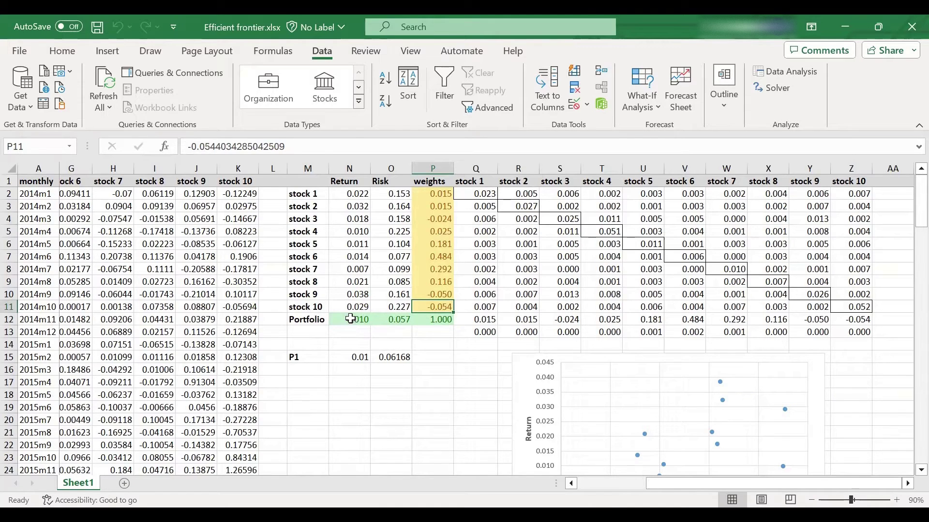
Step: Copy return 0.01 and risk 0.05738 from N12:O12 into the P1 row as values
{"action": "left_click_drag", "start_coordinate": [355, 320], "coordinate": [382, 318]}
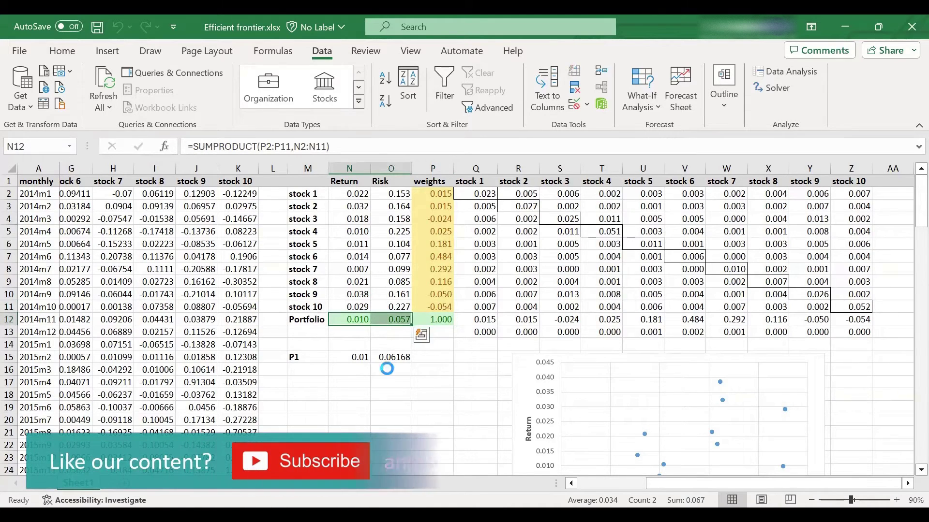
{"action": "key", "text": "ctrl+c"}
{"action": "left_click", "coordinate": [349, 357]}
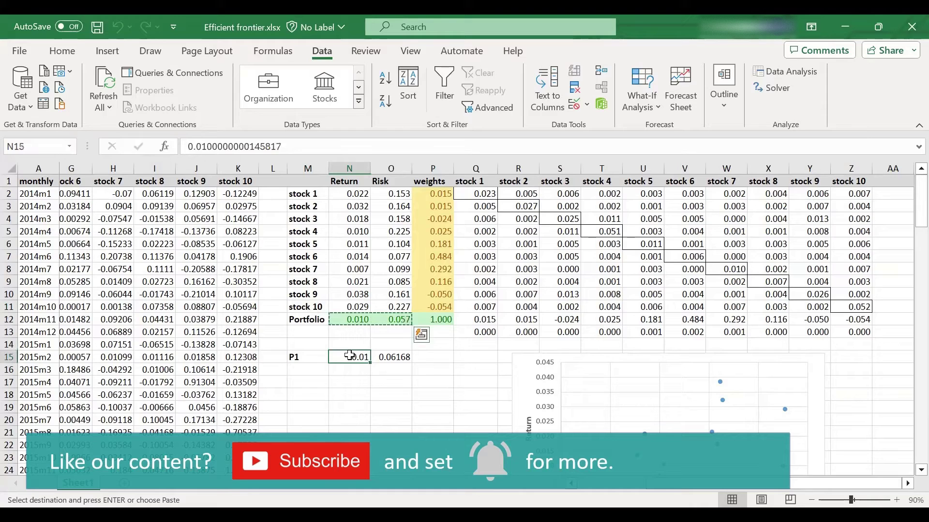
{"action": "right_click", "coordinate": [353, 360]}
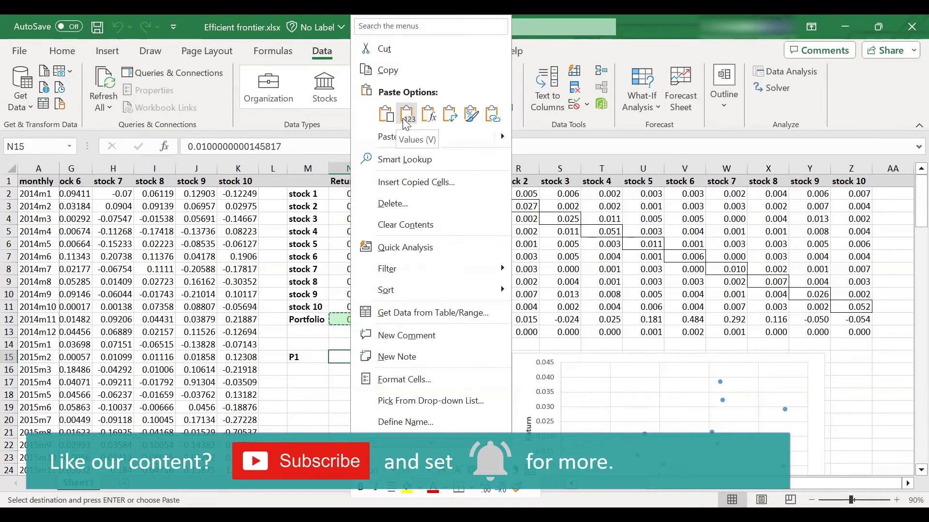
{"action": "left_click", "coordinate": [403, 116]}
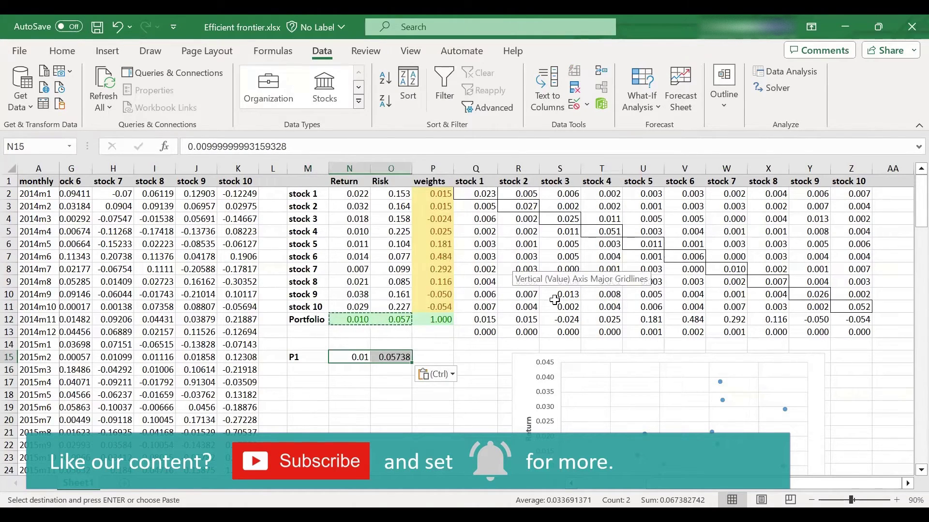
Step: Enter the labels P2, P3, P4, P5 and P6 in cells M16 through M20
{"action": "left_click", "coordinate": [312, 370]}
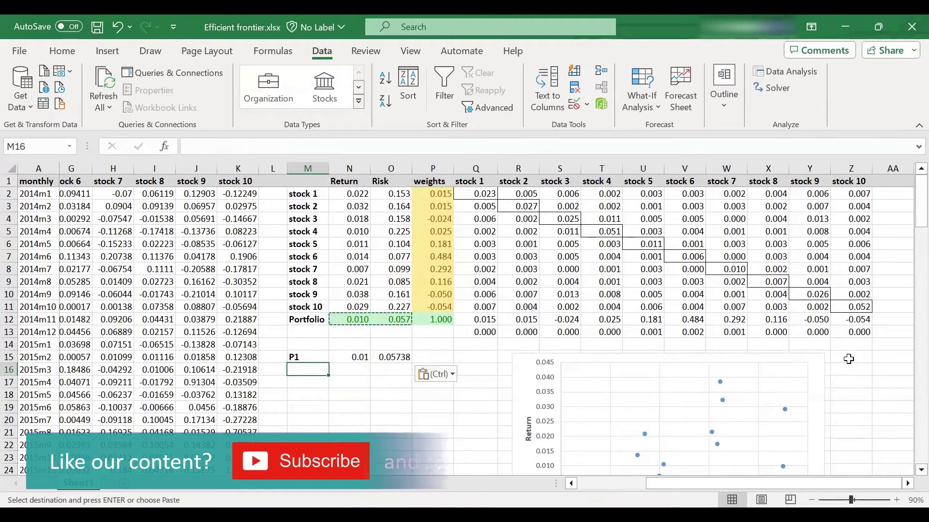
{"action": "scroll", "coordinate": [856, 357], "scroll_direction": "down", "scroll_amount": 2}
{"action": "scroll", "coordinate": [866, 358], "scroll_direction": "down", "scroll_amount": 1}
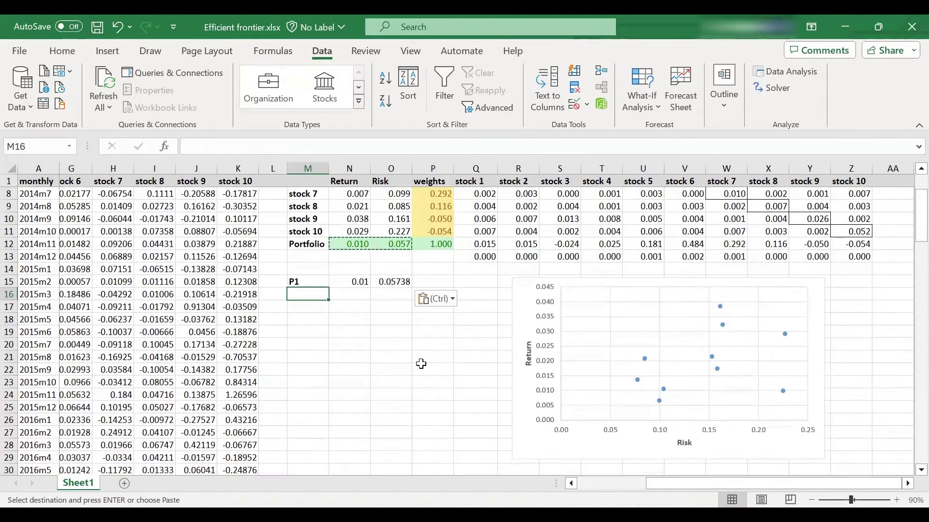
{"action": "type", "text": "P2"}
{"action": "key", "text": "Return"}
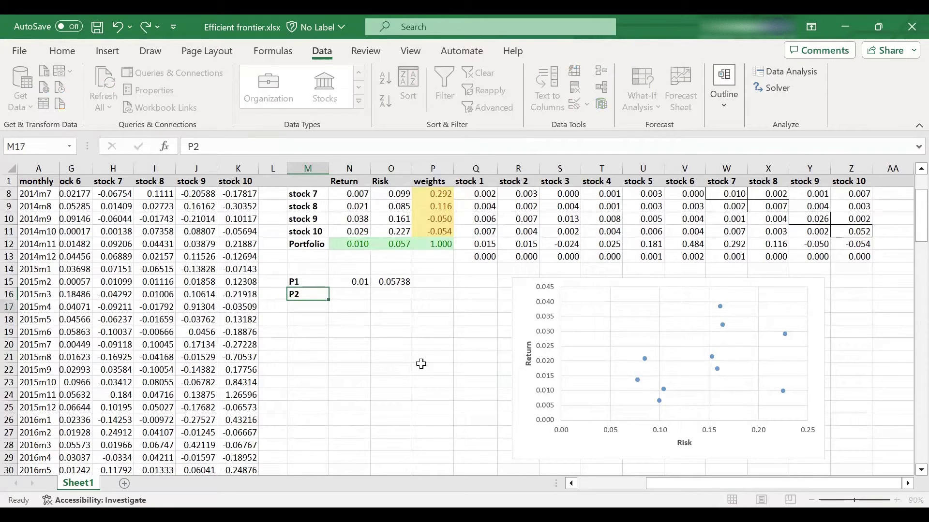
{"action": "type", "text": "P3"}
{"action": "key", "text": "Return"}
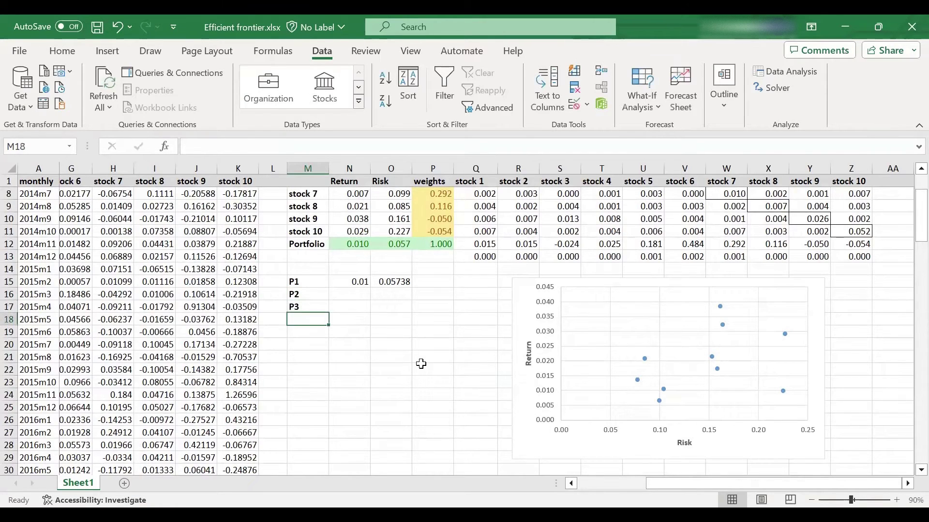
{"action": "type", "text": "P4"}
{"action": "key", "text": "Return"}
{"action": "type", "text": "P"}
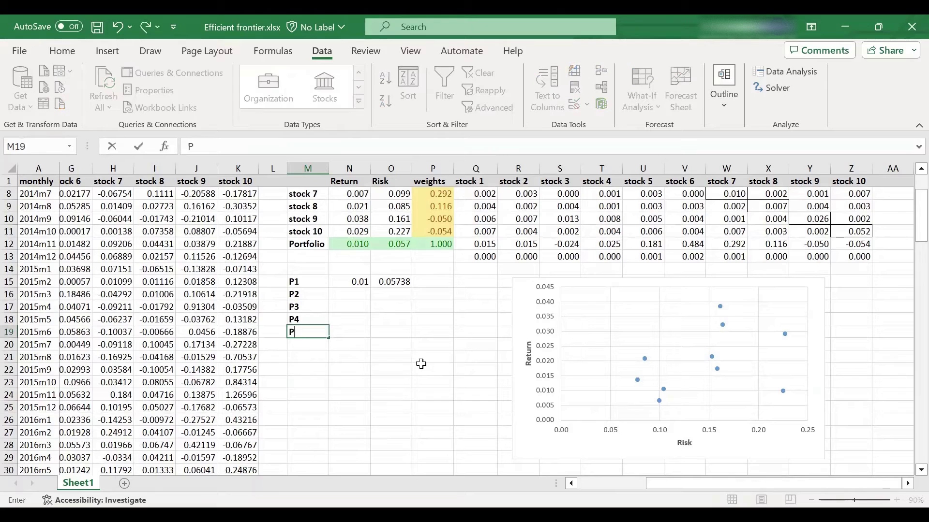
{"action": "type", "text": "5"}
{"action": "key", "text": "Return"}
{"action": "type", "text": "P"}
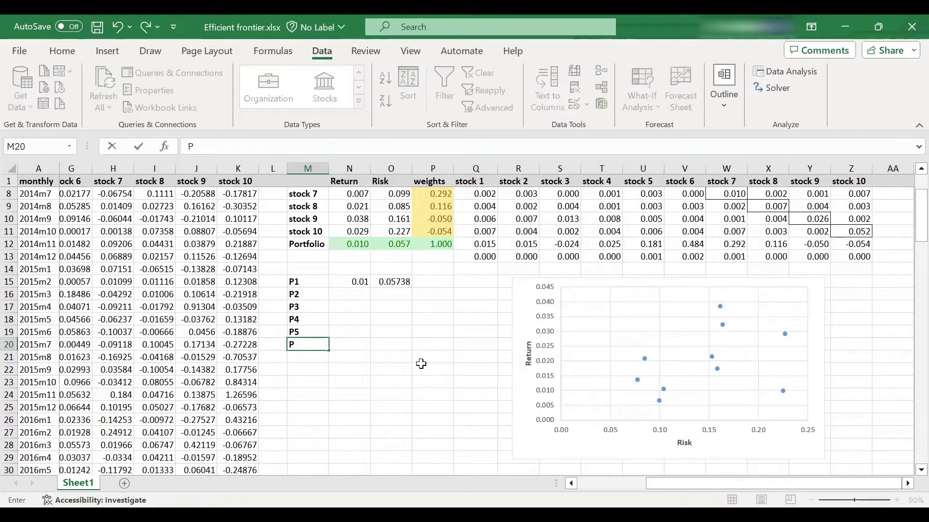
{"action": "type", "text": "6"}
{"action": "key", "text": "Return"}
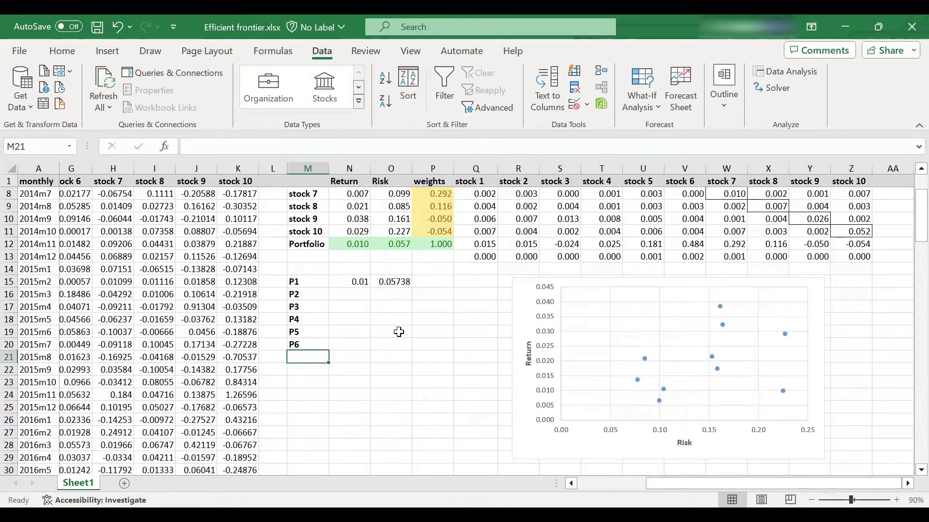
Step: Add a new series to the risk-return chart with X values from risk cells O15:O20
{"action": "left_click", "coordinate": [591, 282]}
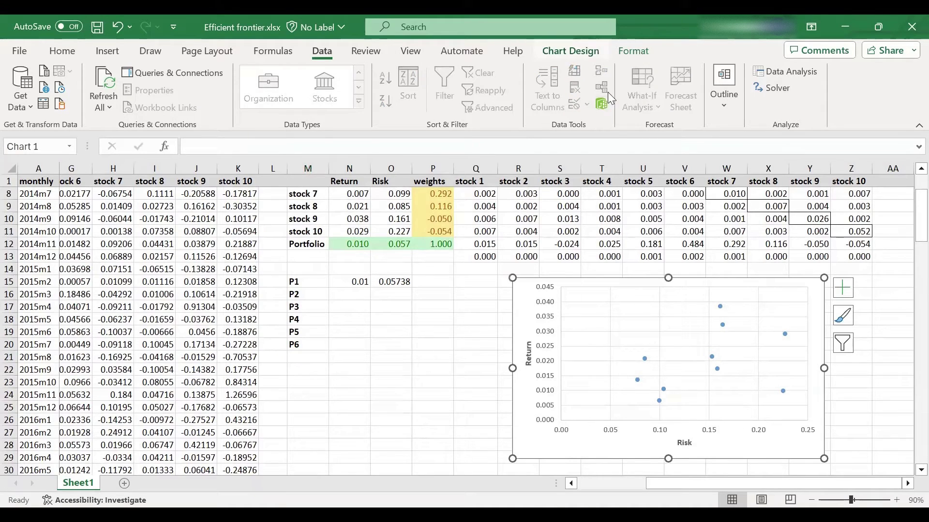
{"action": "scroll", "coordinate": [607, 91], "scroll_direction": "down", "scroll_amount": 5}
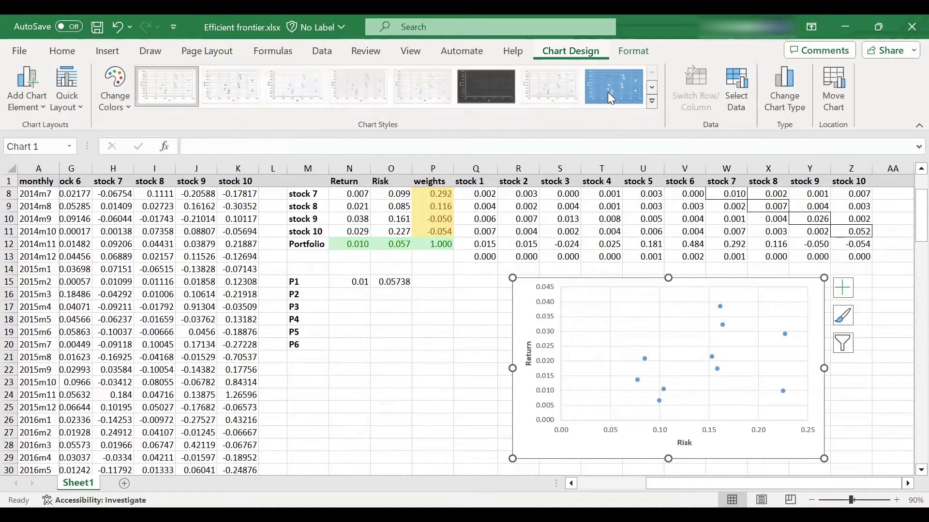
{"action": "left_click", "coordinate": [735, 99]}
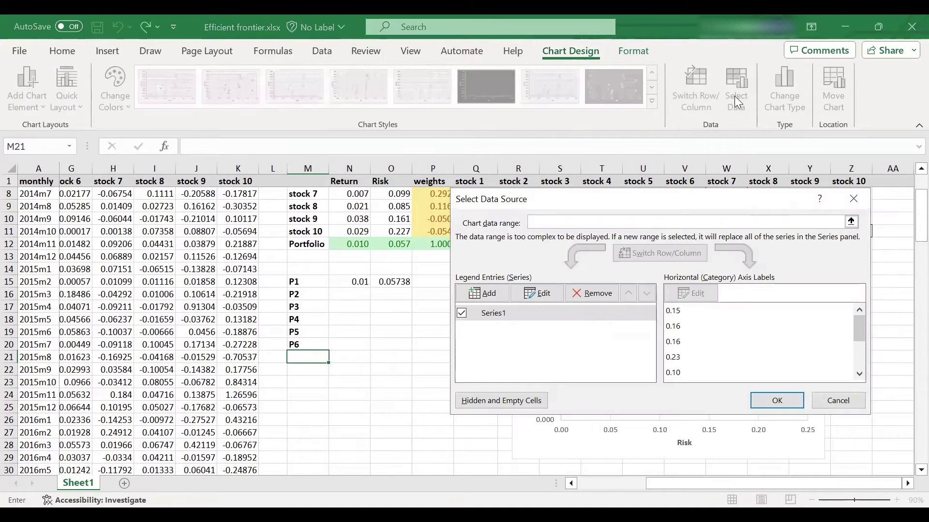
{"action": "left_click", "coordinate": [488, 295]}
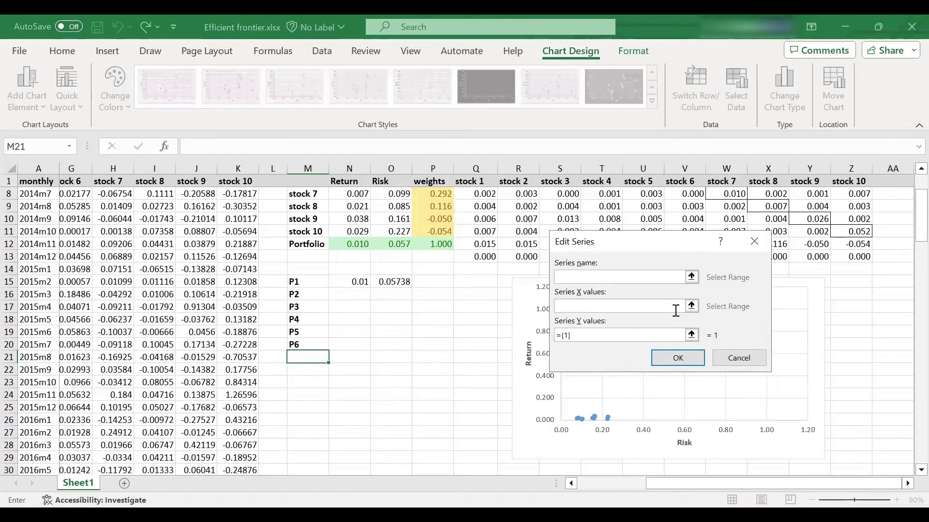
{"action": "left_click", "coordinate": [692, 305]}
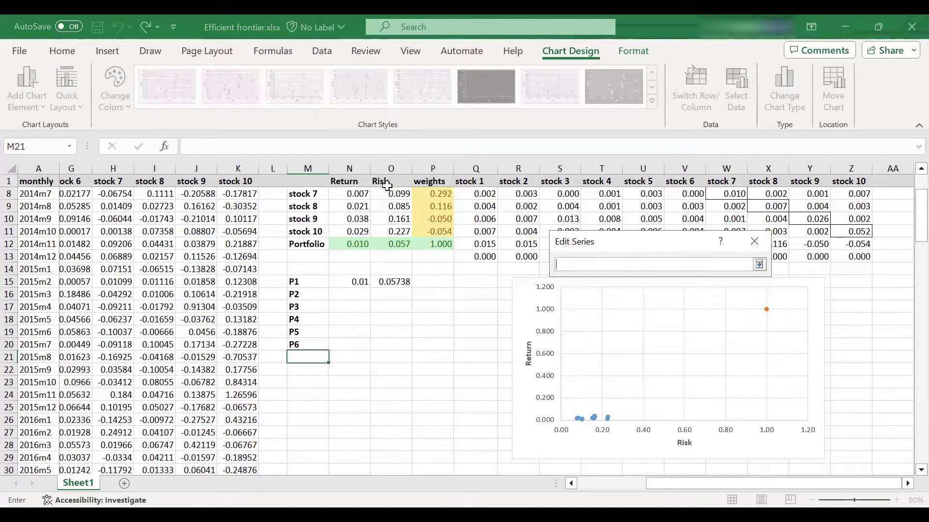
{"action": "left_click_drag", "start_coordinate": [385, 285], "coordinate": [392, 299]}
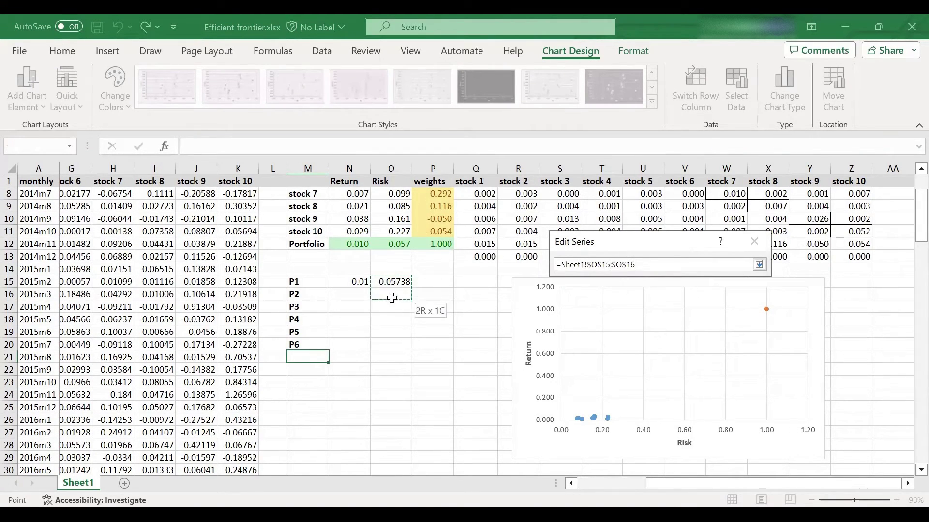
{"action": "left_click_drag", "start_coordinate": [392, 342], "coordinate": [392, 344]}
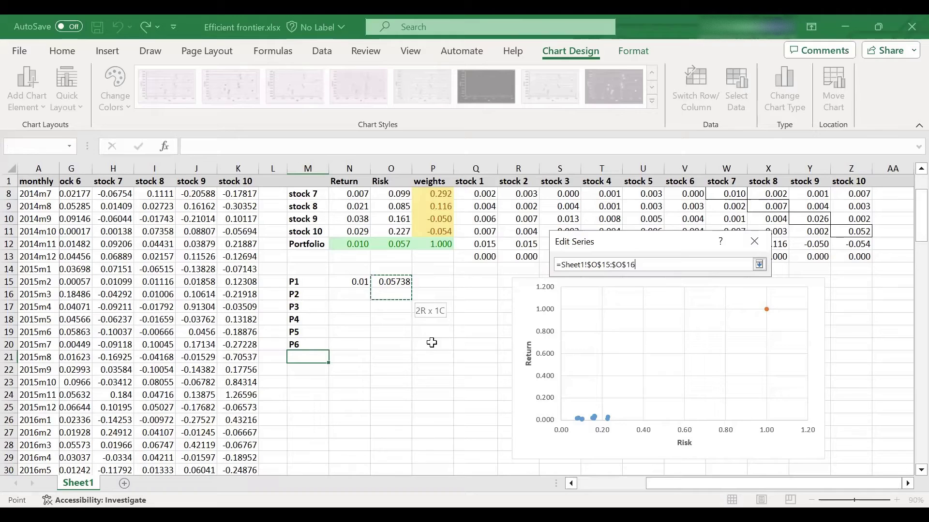
{"action": "left_click", "coordinate": [759, 265]}
Step: Set the new series' Y values to return cells N15:N20 and apply the data change
{"action": "left_click", "coordinate": [692, 336]}
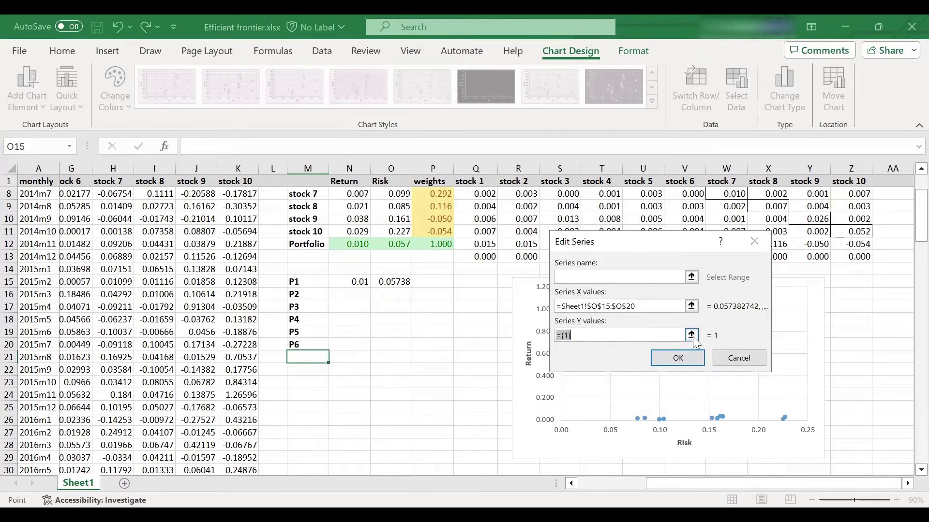
{"action": "left_click_drag", "start_coordinate": [353, 283], "coordinate": [351, 301]}
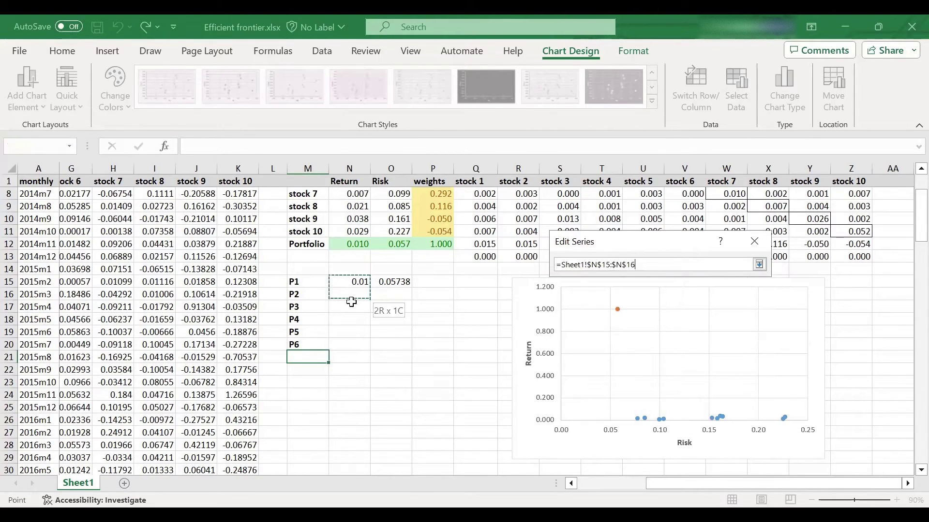
{"action": "left_click_drag", "start_coordinate": [352, 341], "coordinate": [352, 344]}
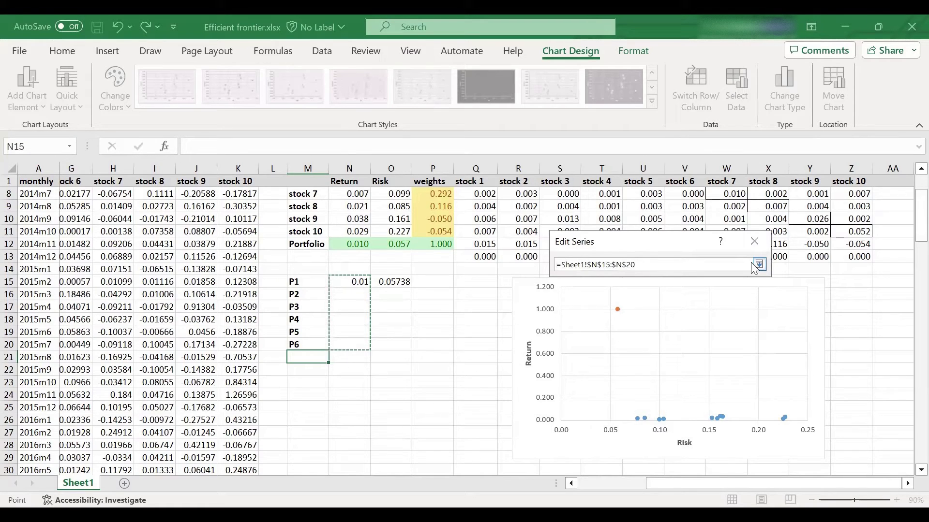
{"action": "left_click", "coordinate": [752, 265]}
{"action": "key", "text": "Return"}
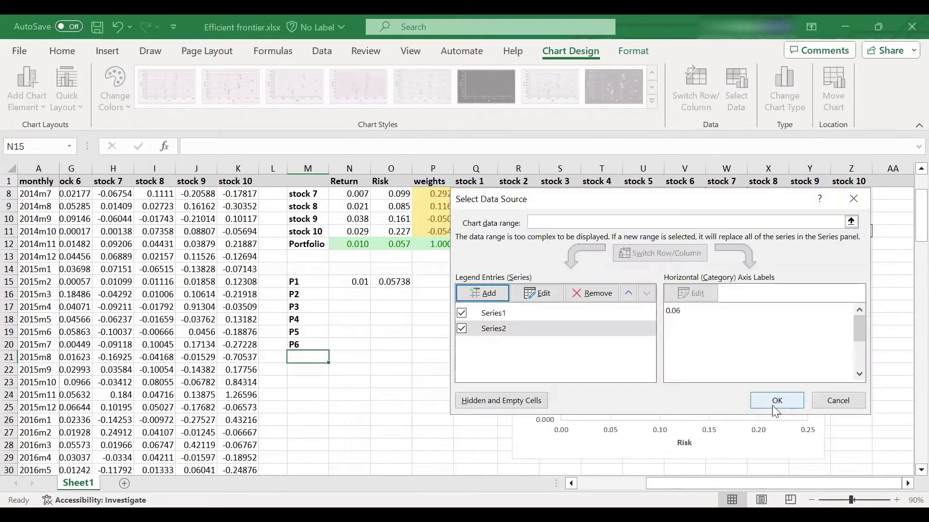
{"action": "left_click", "coordinate": [773, 401]}
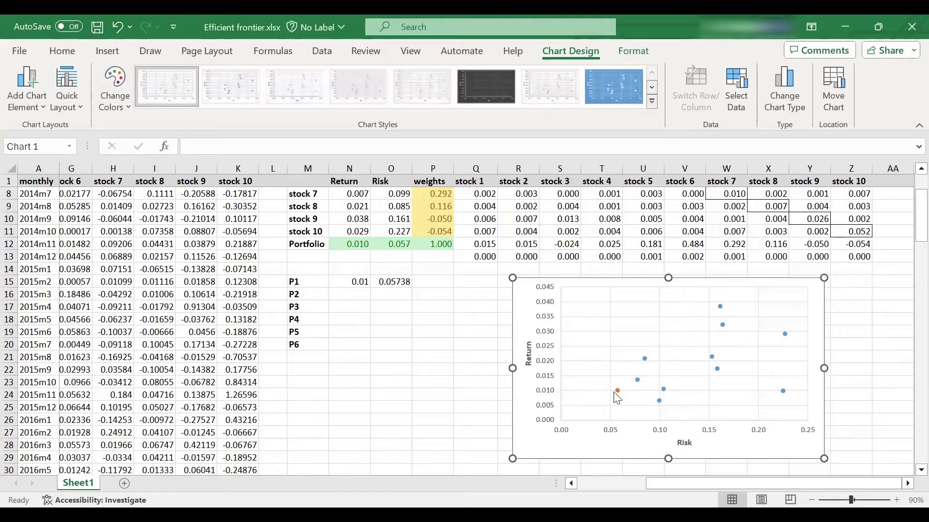
{"action": "mouse_move", "coordinate": [621, 393]}
{"action": "scroll", "coordinate": [481, 308], "scroll_direction": "up", "scroll_amount": 2}
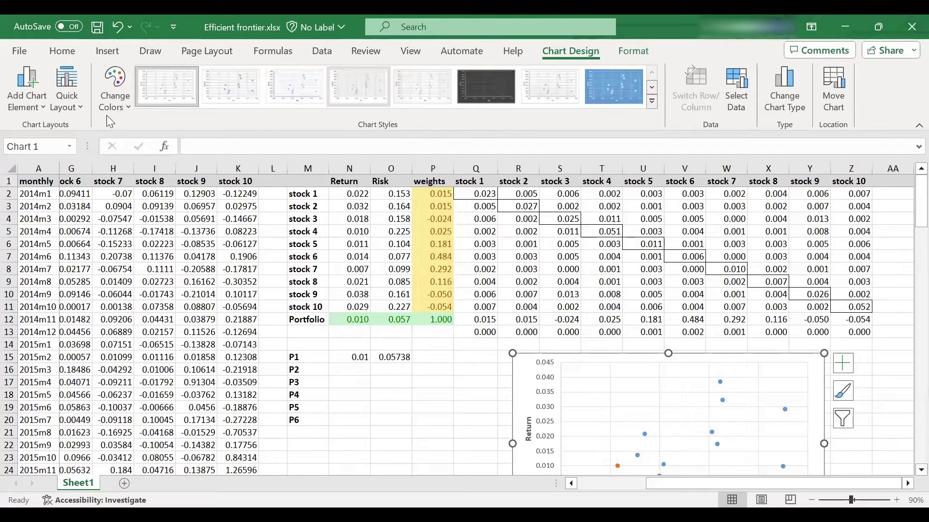
Step: Change the Solver target return constraint to 0.02, solve for minimum risk, and keep the solution
{"action": "left_click", "coordinate": [322, 51]}
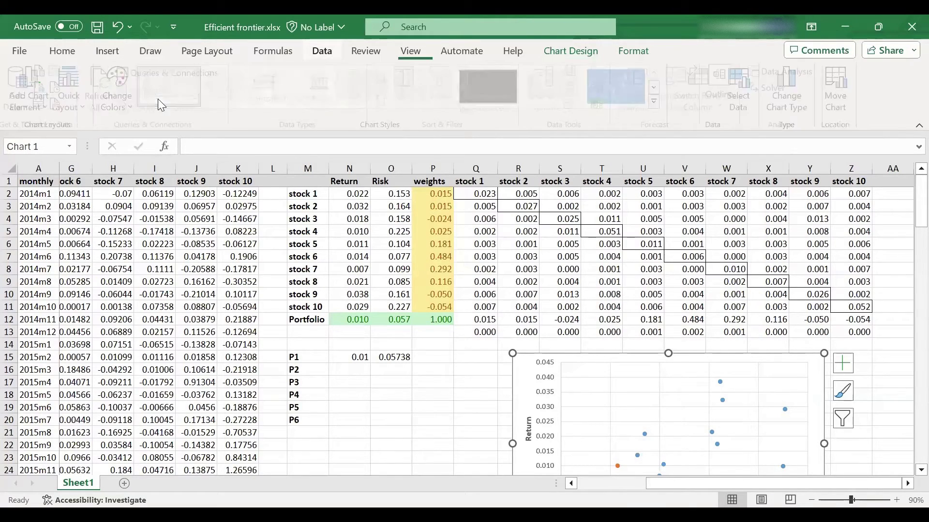
{"action": "left_click", "coordinate": [773, 89]}
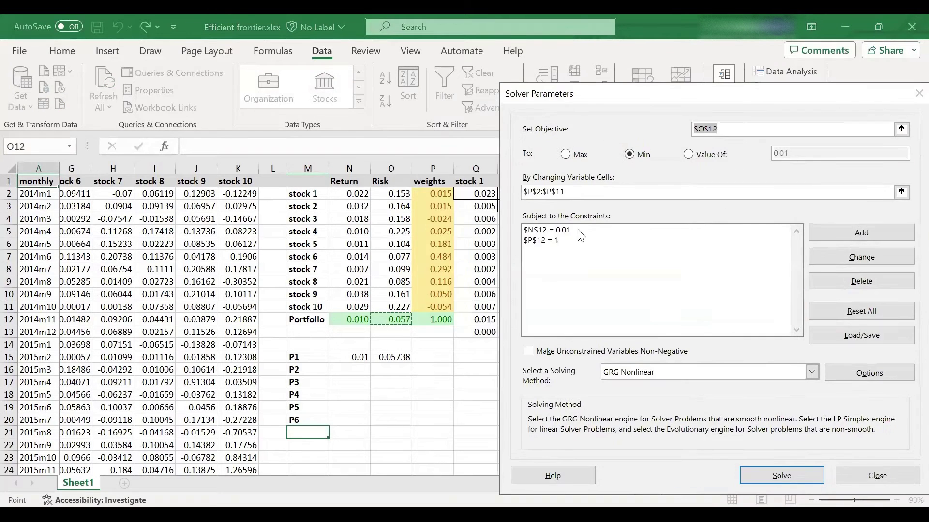
{"action": "left_click", "coordinate": [581, 230]}
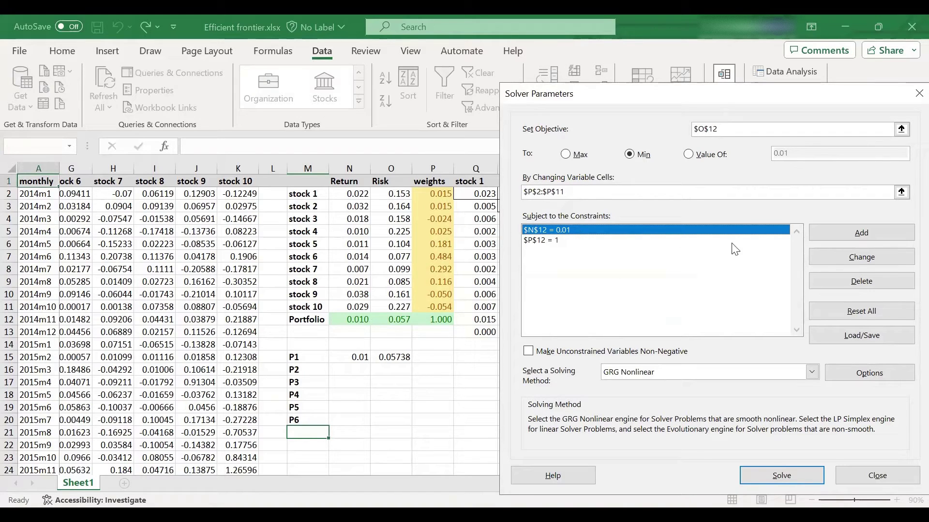
{"action": "left_click", "coordinate": [853, 262]}
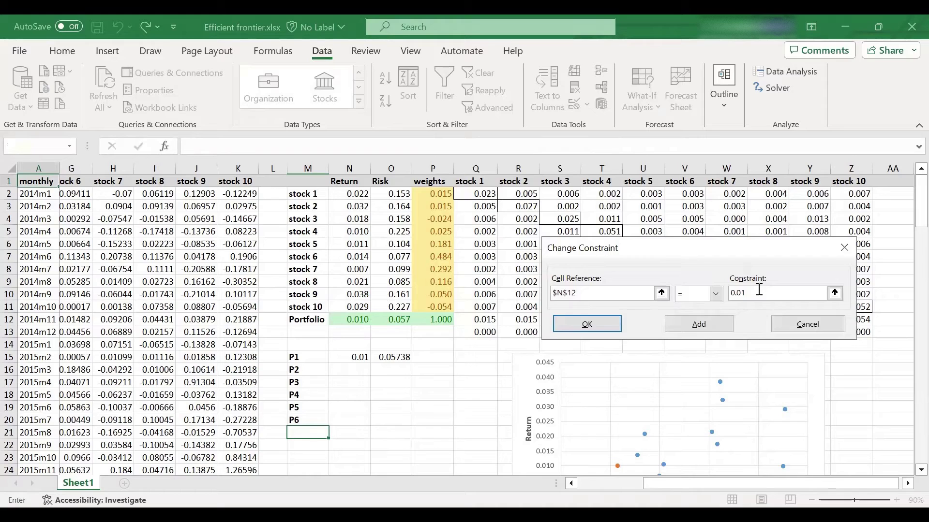
{"action": "left_click", "coordinate": [612, 332]}
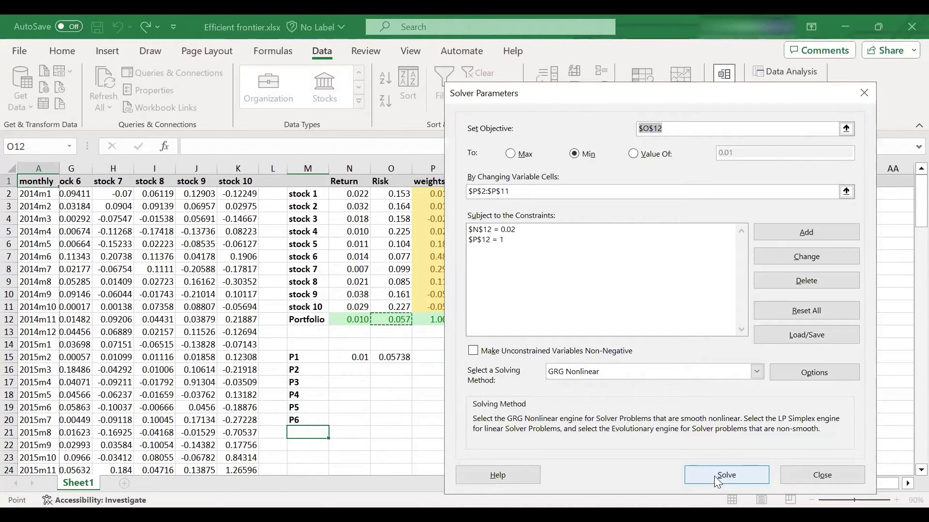
{"action": "left_click", "coordinate": [714, 476]}
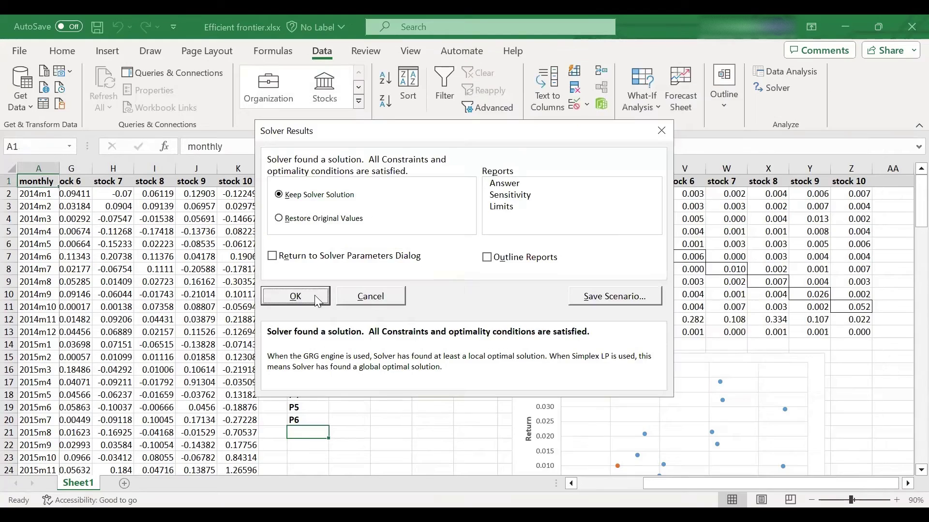
{"action": "left_click", "coordinate": [297, 296]}
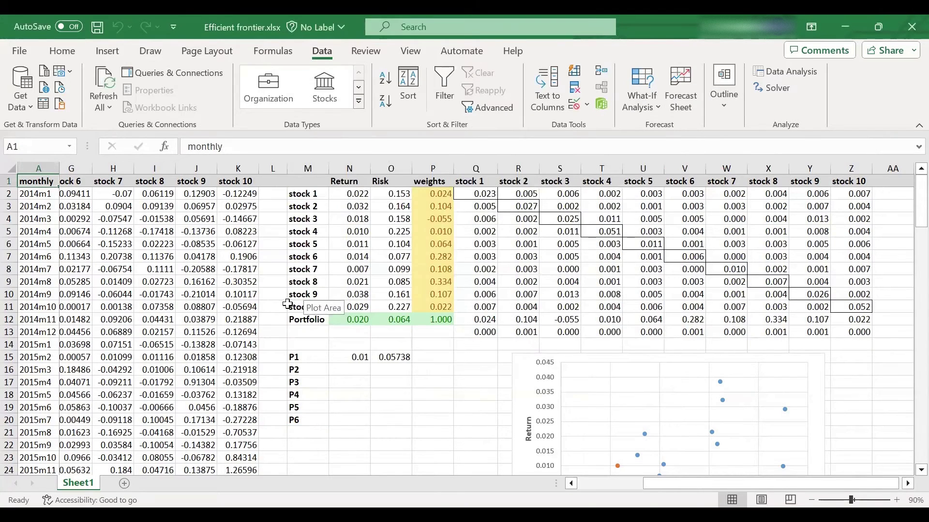
Step: Paste return 0.02 and risk 0.06364 as values into the P2 row, then move the chart up
{"action": "left_click", "coordinate": [347, 321]}
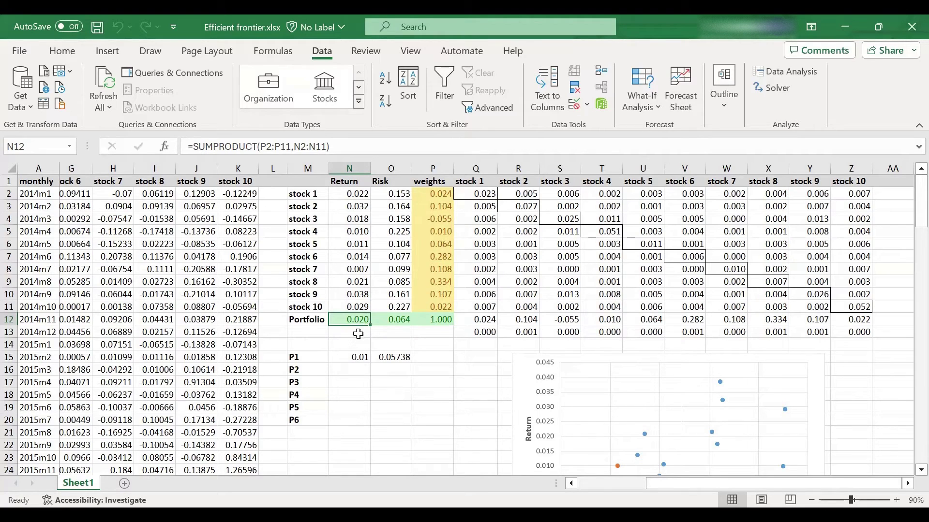
{"action": "left_click_drag", "start_coordinate": [357, 319], "coordinate": [395, 319]}
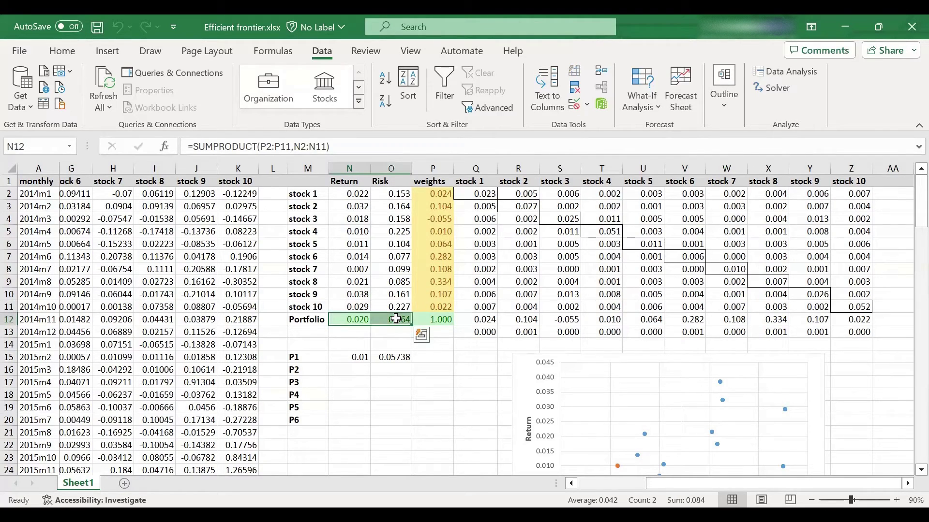
{"action": "key", "text": "ctrl+c"}
{"action": "left_click", "coordinate": [355, 370]}
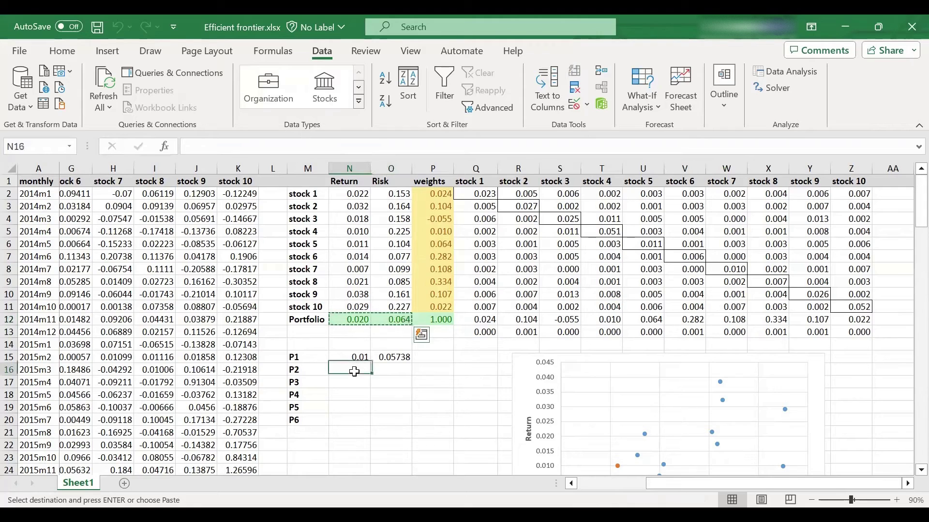
{"action": "right_click", "coordinate": [368, 369]}
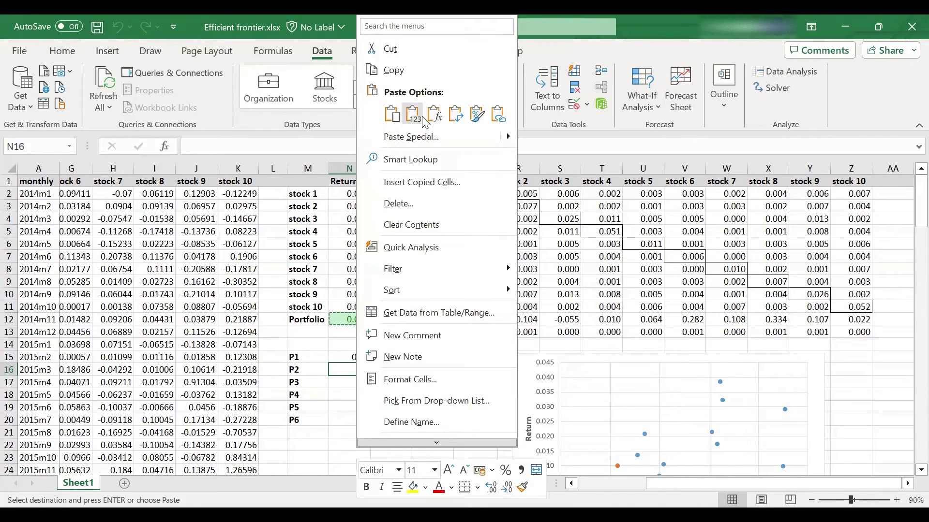
{"action": "left_click", "coordinate": [412, 115]}
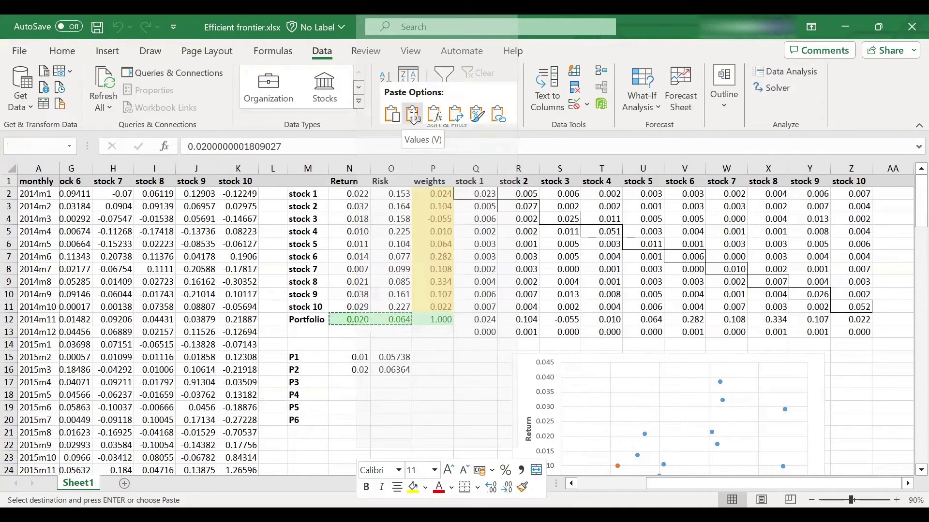
{"action": "left_click", "coordinate": [412, 114]}
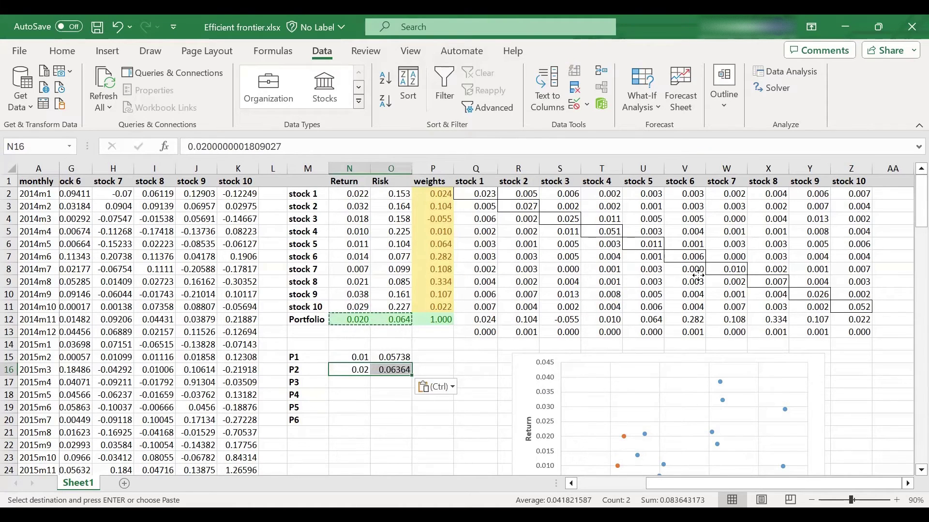
{"action": "left_click_drag", "start_coordinate": [620, 474], "coordinate": [636, 366]}
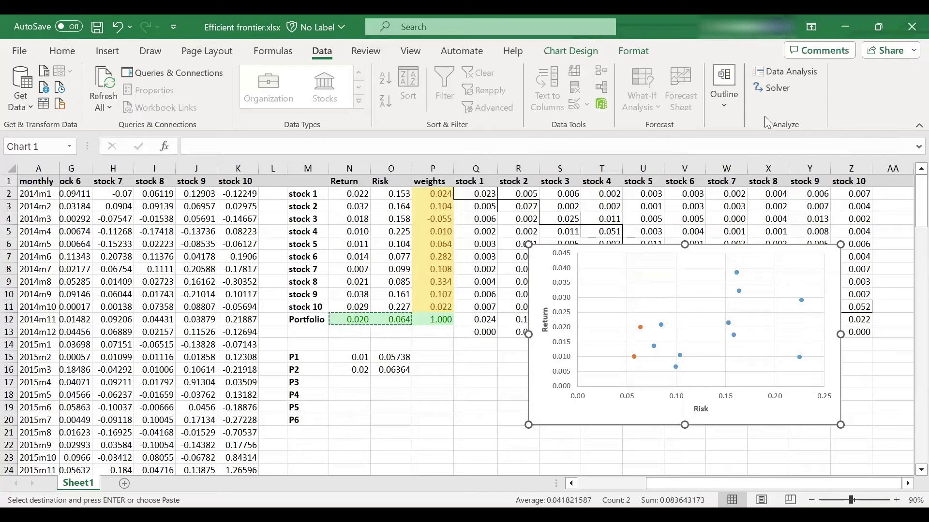
Step: Set the Solver target return to 0.03, minimise risk, and keep the solution
{"action": "left_click", "coordinate": [782, 91]}
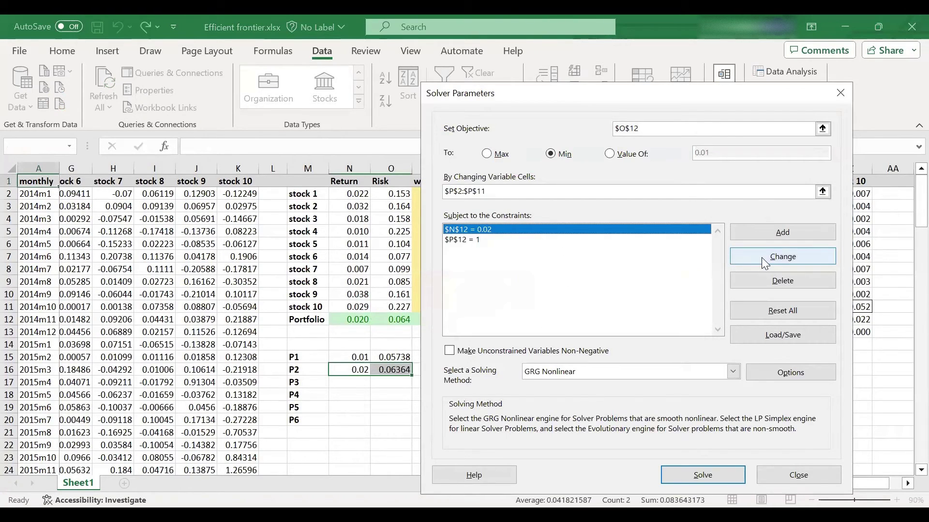
{"action": "left_click", "coordinate": [761, 257]}
{"action": "left_click", "coordinate": [679, 291]}
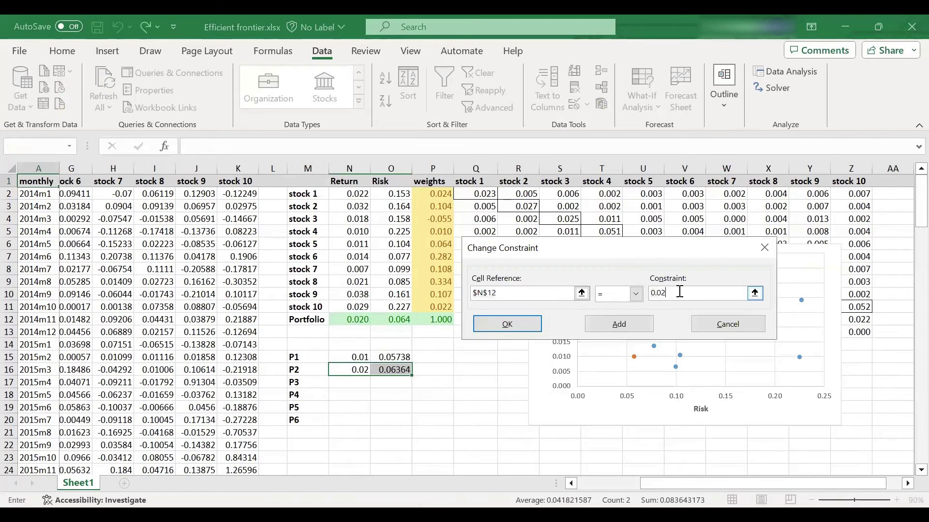
{"action": "type", "text": "3"}
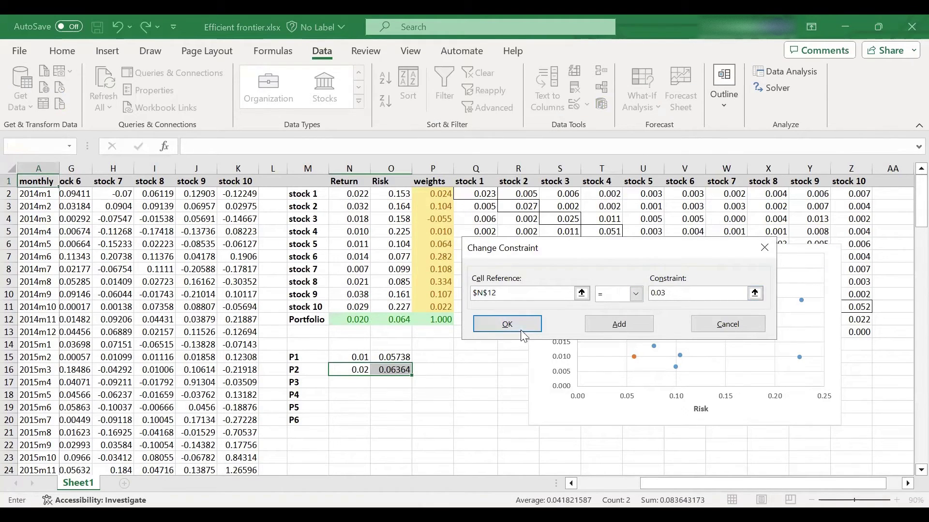
{"action": "left_click", "coordinate": [508, 324]}
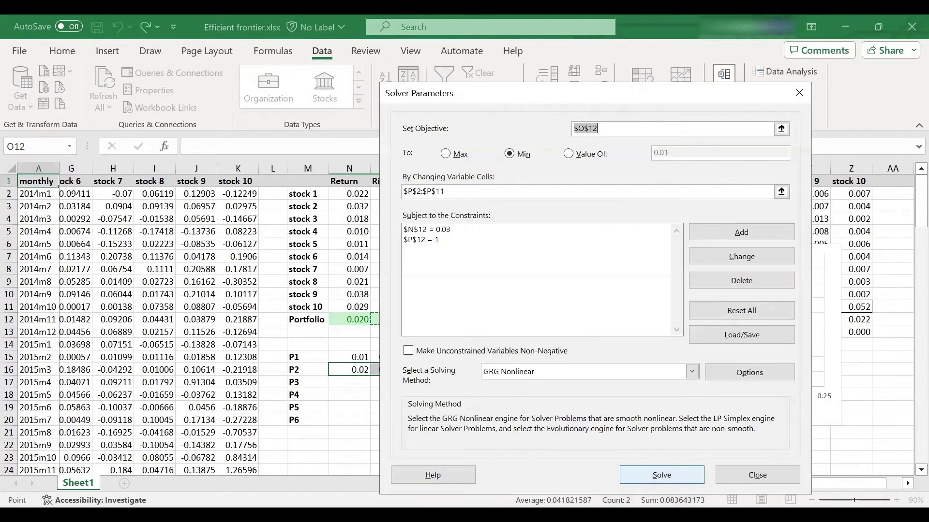
{"action": "key", "text": "Return"}
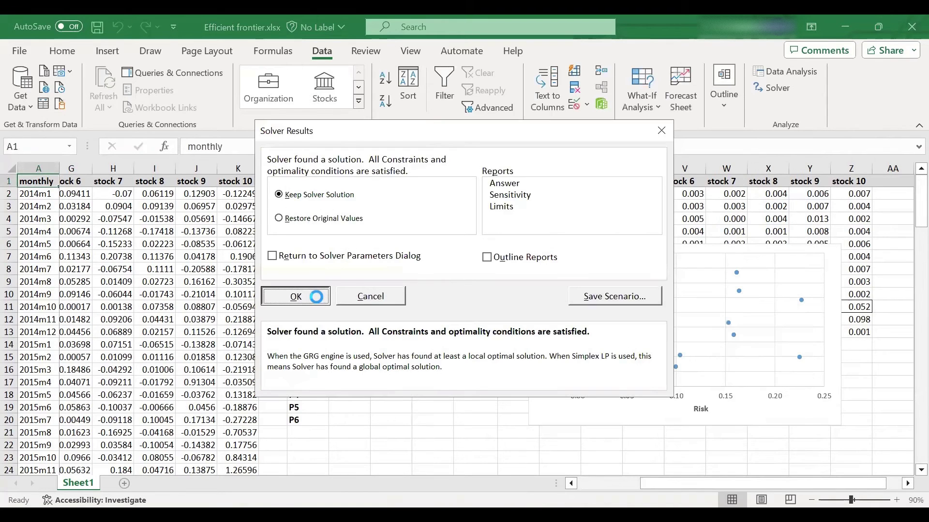
{"action": "left_click", "coordinate": [315, 297]}
Step: Paste return 0.03 and risk 0.08809 from N12:O12 as values into the P3 row
{"action": "left_click_drag", "start_coordinate": [355, 320], "coordinate": [385, 320]}
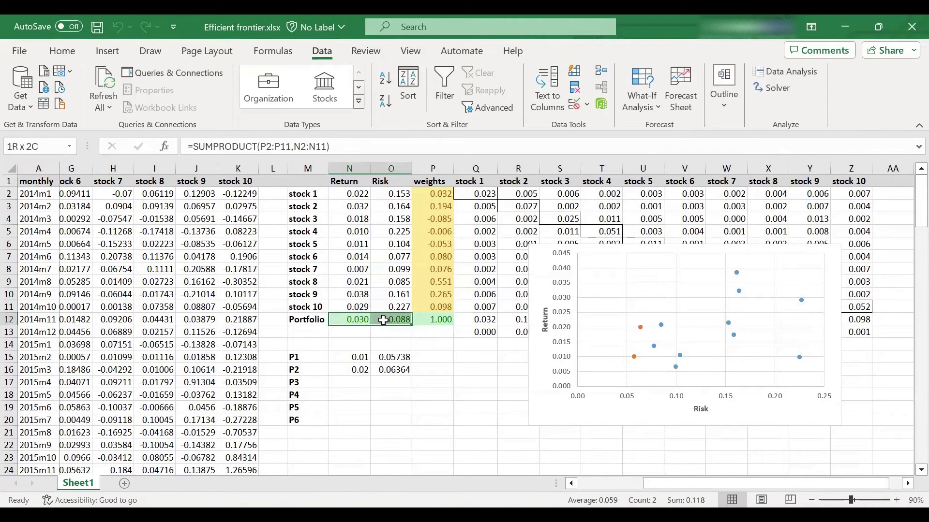
{"action": "key", "text": "ctrl+c"}
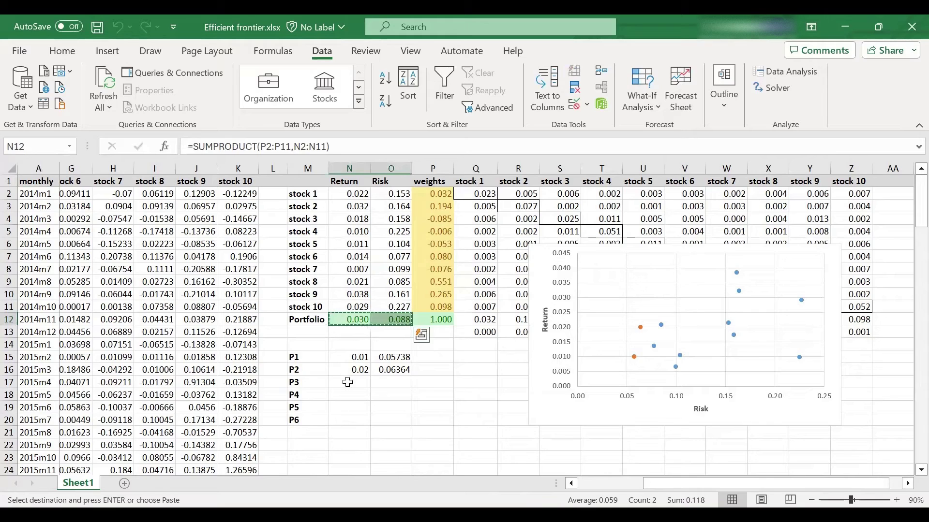
{"action": "left_click", "coordinate": [348, 382]}
{"action": "right_click", "coordinate": [348, 382]}
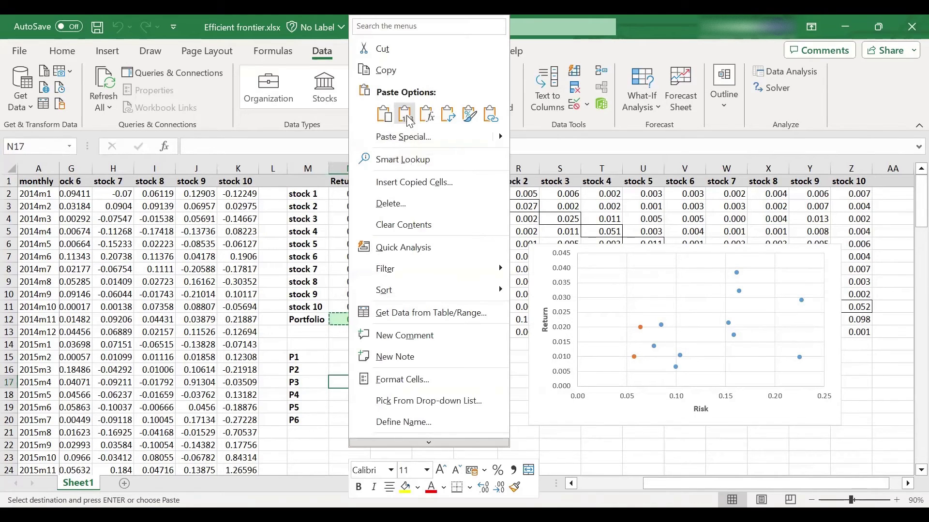
{"action": "key", "text": "v"}
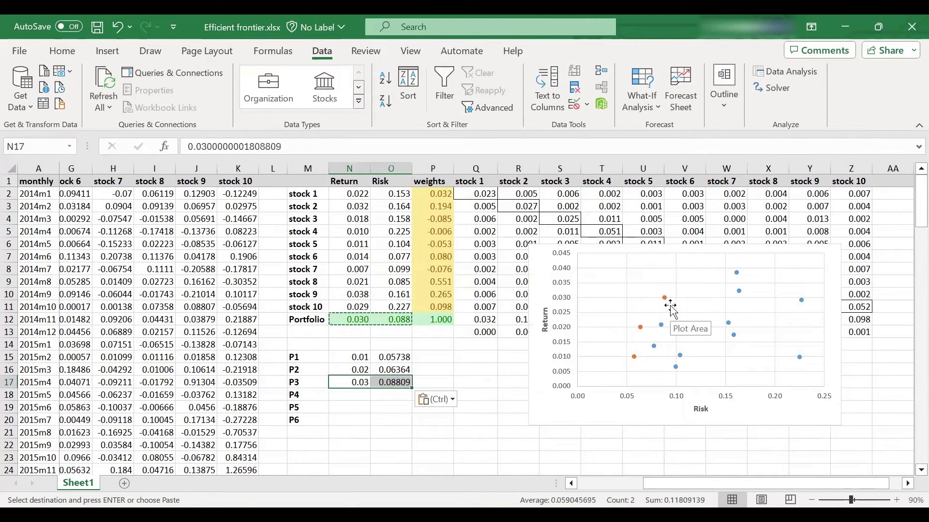
Step: Set the Solver target return to 0.04, minimise risk, and keep the solution
{"action": "key", "text": "Escape"}
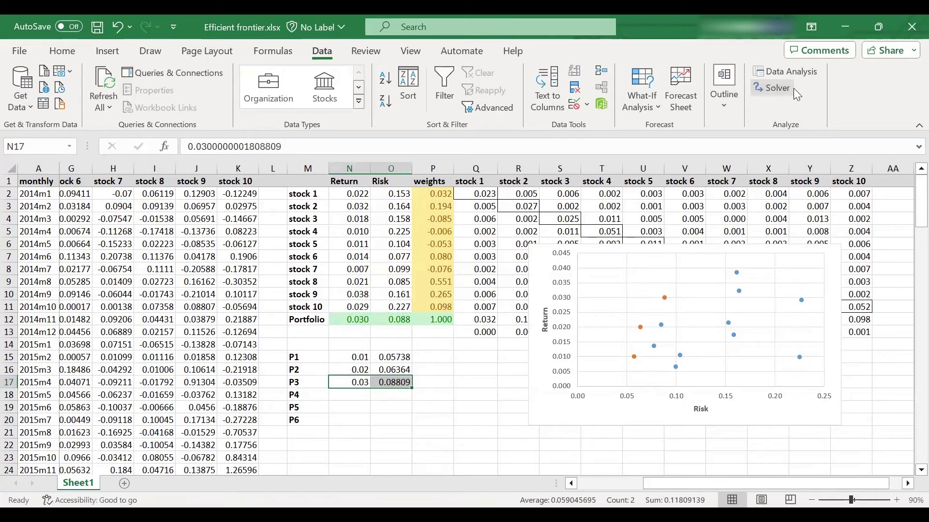
{"action": "left_click", "coordinate": [588, 232]}
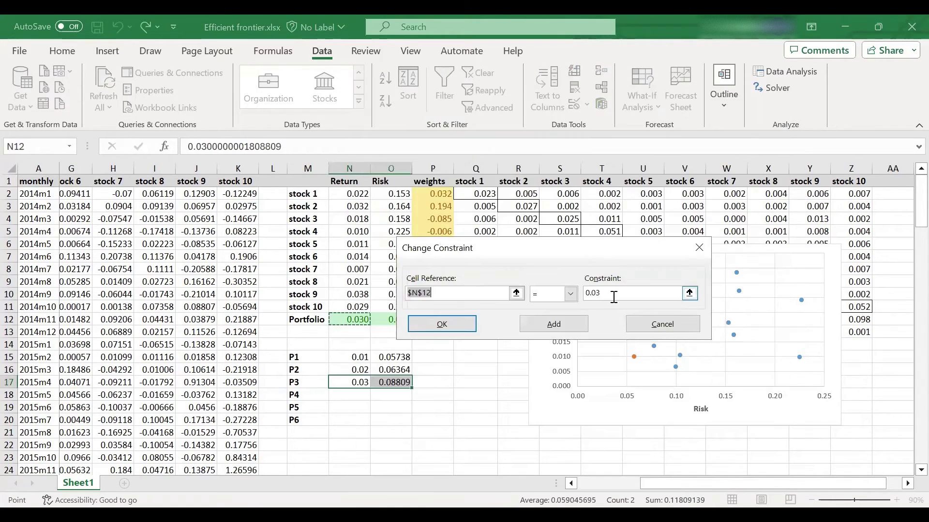
{"action": "left_click", "coordinate": [612, 296]}
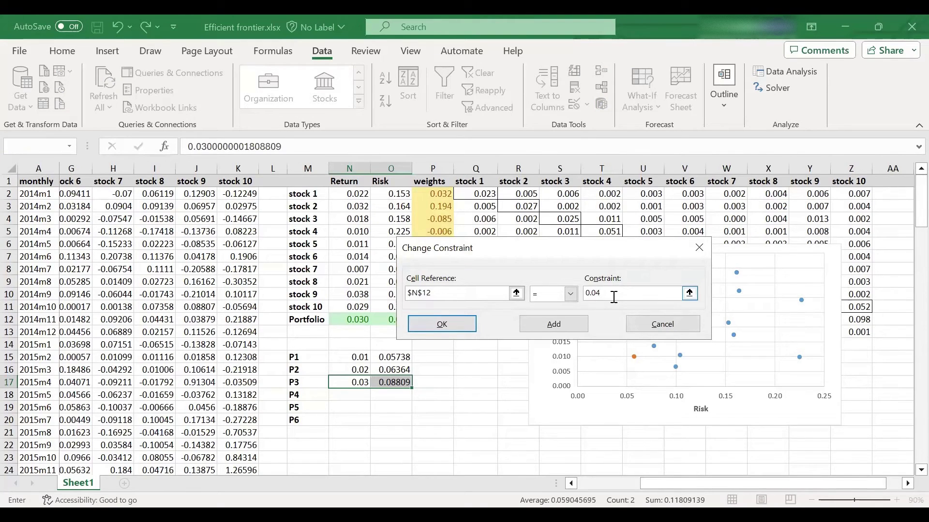
{"action": "left_click", "coordinate": [470, 325]}
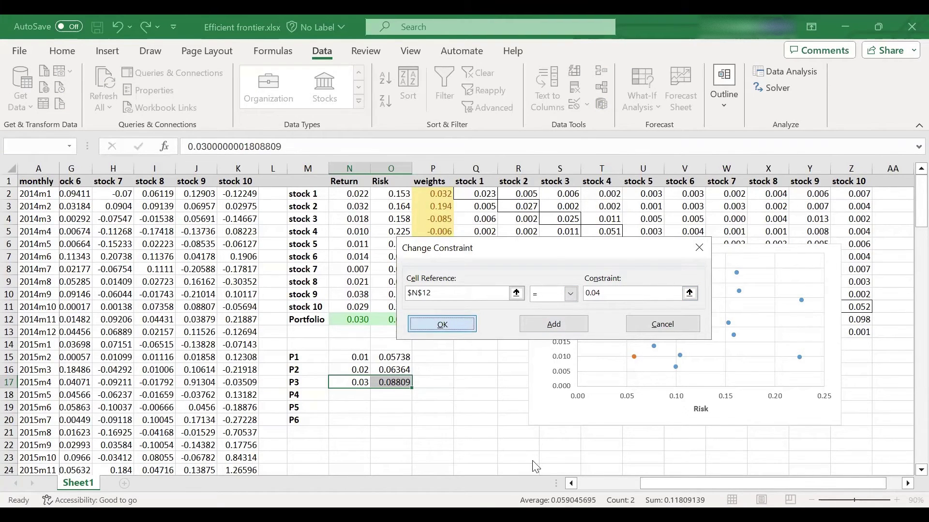
{"action": "key", "text": "Return"}
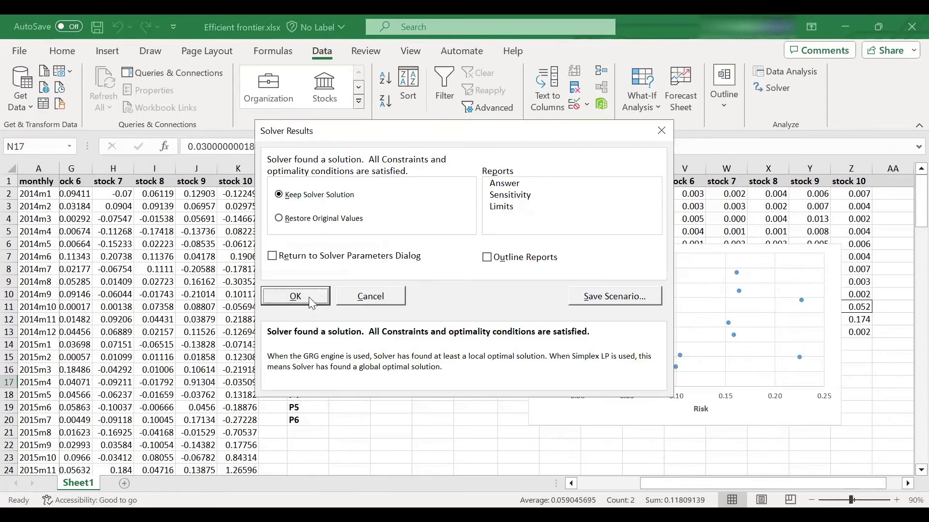
{"action": "left_click", "coordinate": [307, 297]}
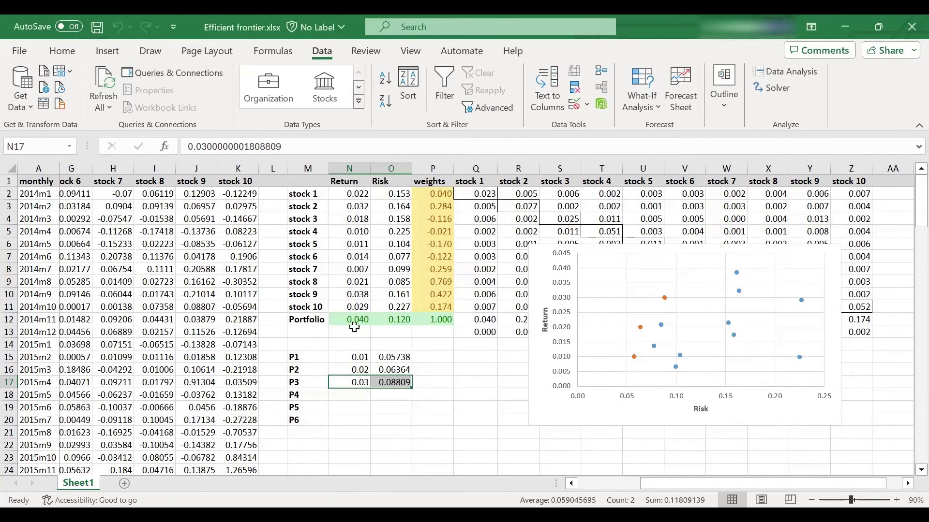
Step: Paste return 0.04 and risk 0.12009 from N12:O12 as values into the P4 row
{"action": "left_click_drag", "start_coordinate": [352, 321], "coordinate": [384, 322]}
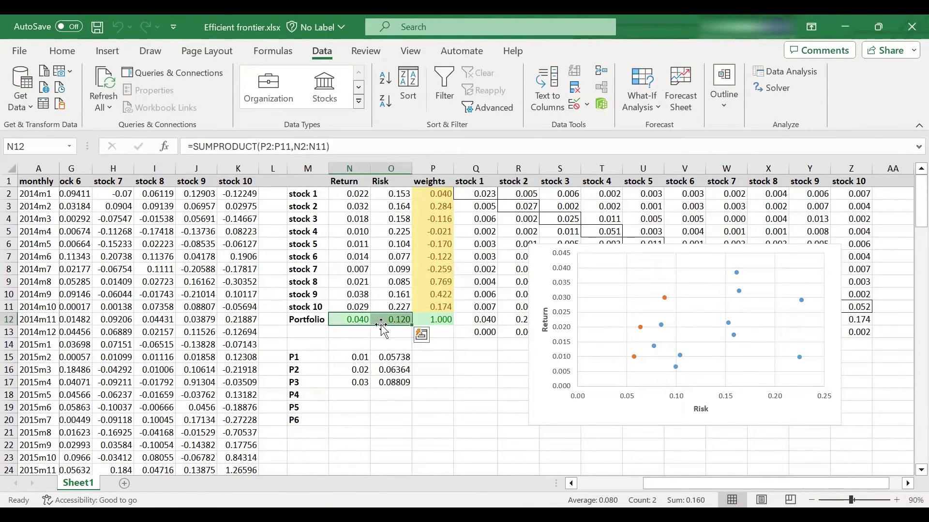
{"action": "key", "text": "ctrl+c"}
{"action": "left_click", "coordinate": [361, 390]}
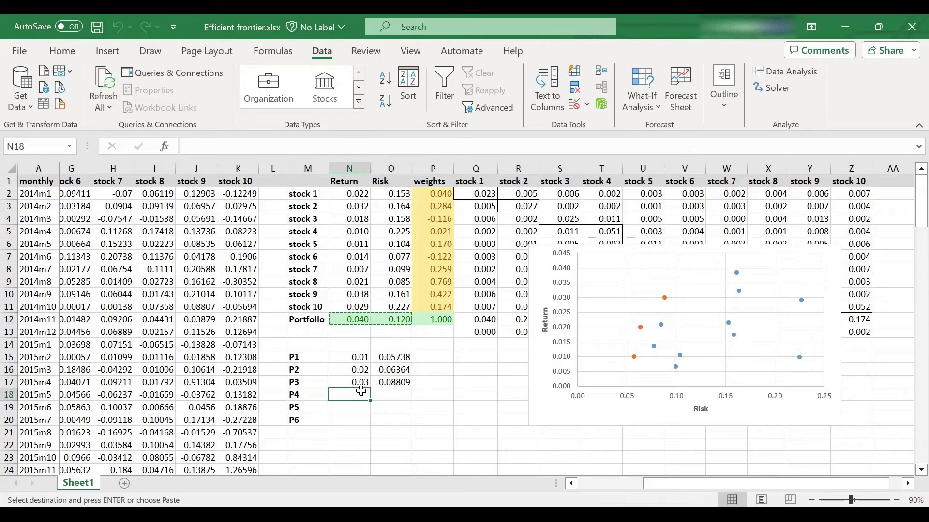
{"action": "right_click", "coordinate": [360, 391]}
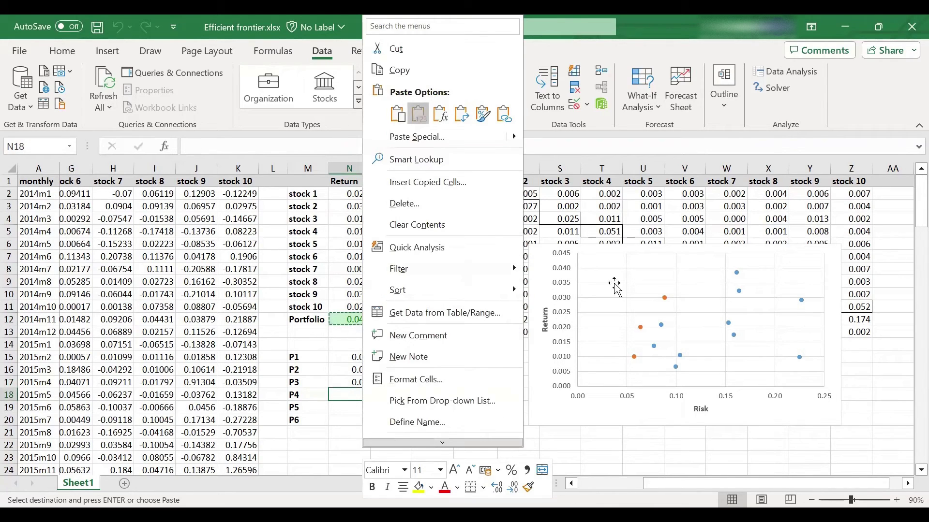
{"action": "key", "text": "v"}
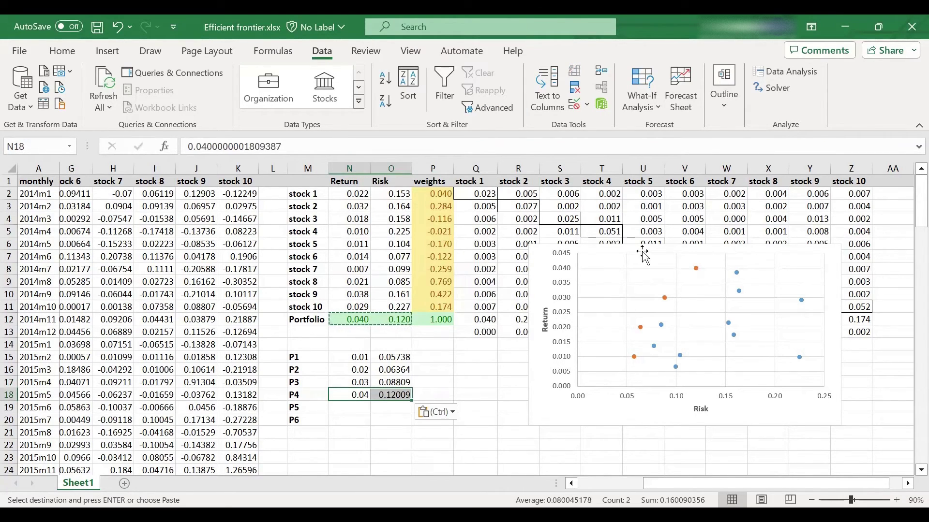
Step: Set the Solver target return constraint to 0.05, minimise risk, and keep the solution
{"action": "left_click", "coordinate": [774, 88]}
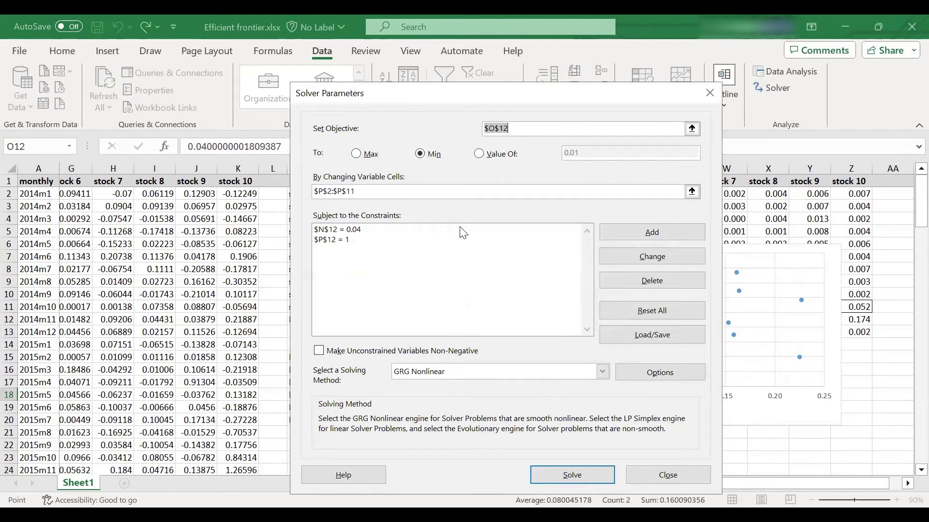
{"action": "left_click", "coordinate": [459, 232]}
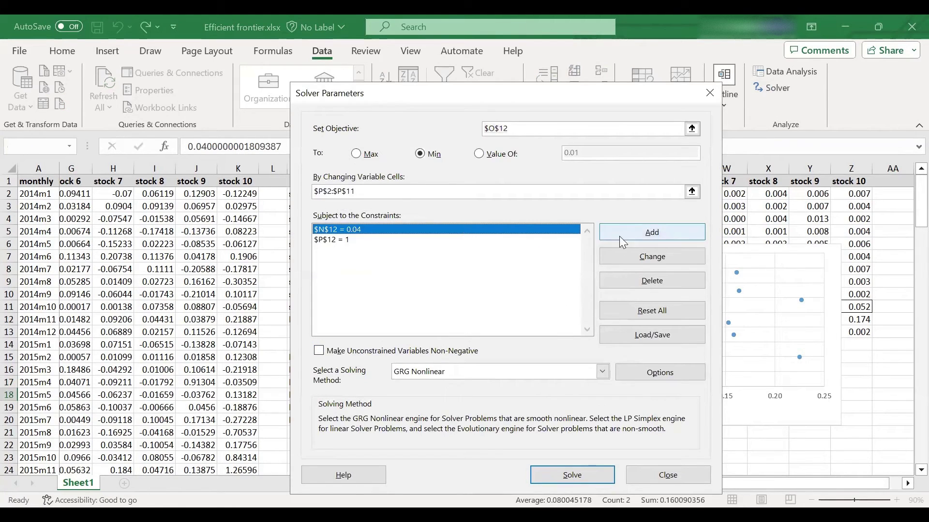
{"action": "left_click", "coordinate": [628, 257]}
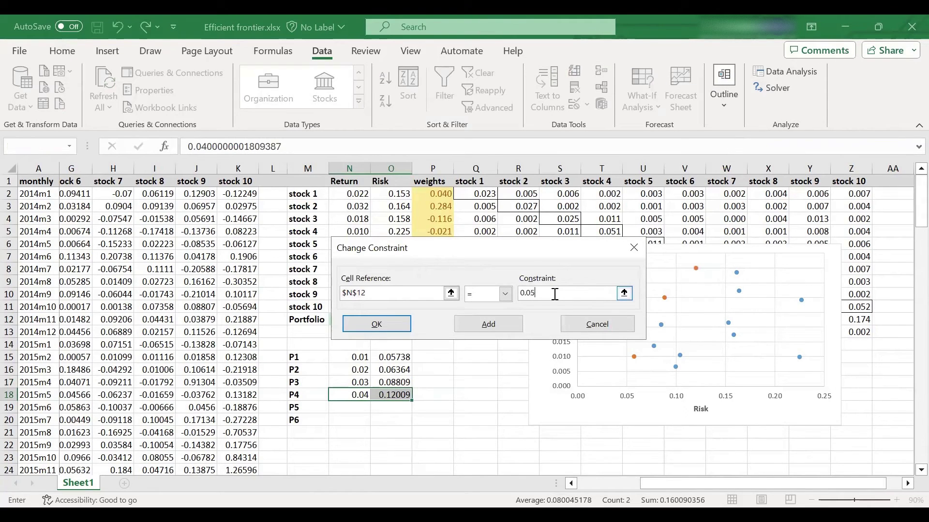
{"action": "left_click", "coordinate": [390, 322]}
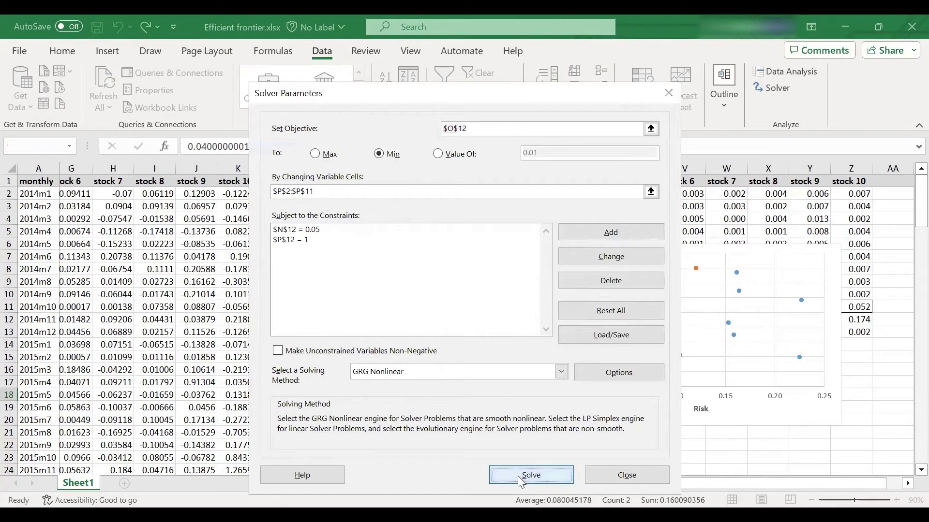
{"action": "left_click", "coordinate": [519, 475]}
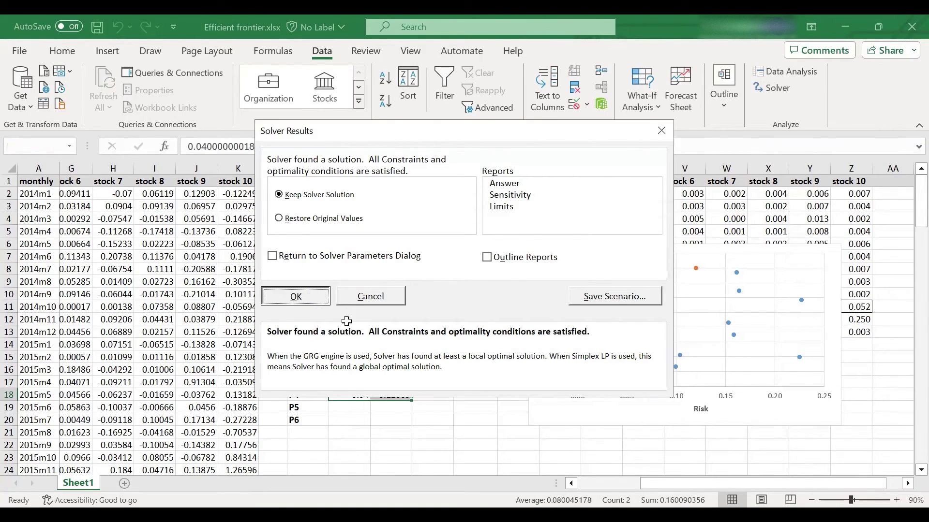
{"action": "key", "text": "Return"}
Step: Paste return 0.05 and risk 0.15503 from N12:O12 as values into the P5 row
{"action": "left_click_drag", "start_coordinate": [347, 321], "coordinate": [379, 320]}
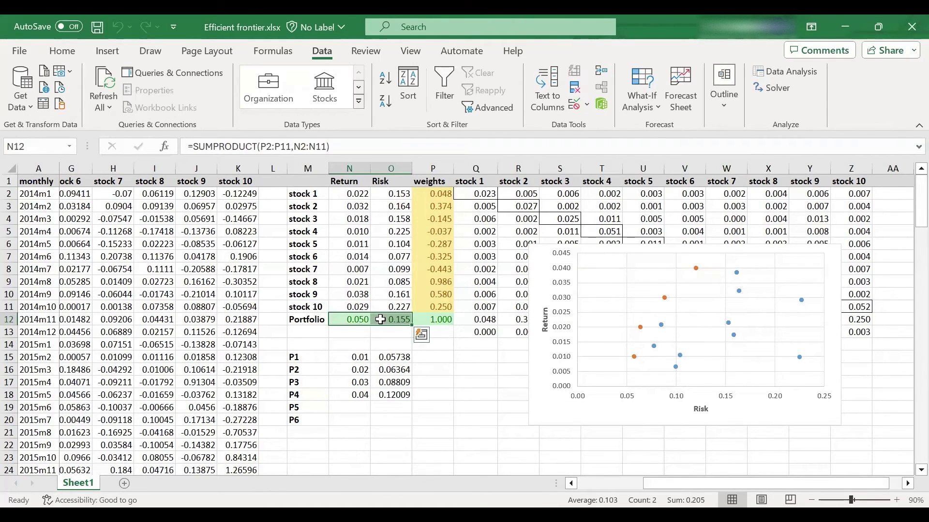
{"action": "key", "text": "ctrl+c"}
{"action": "left_click", "coordinate": [356, 408]}
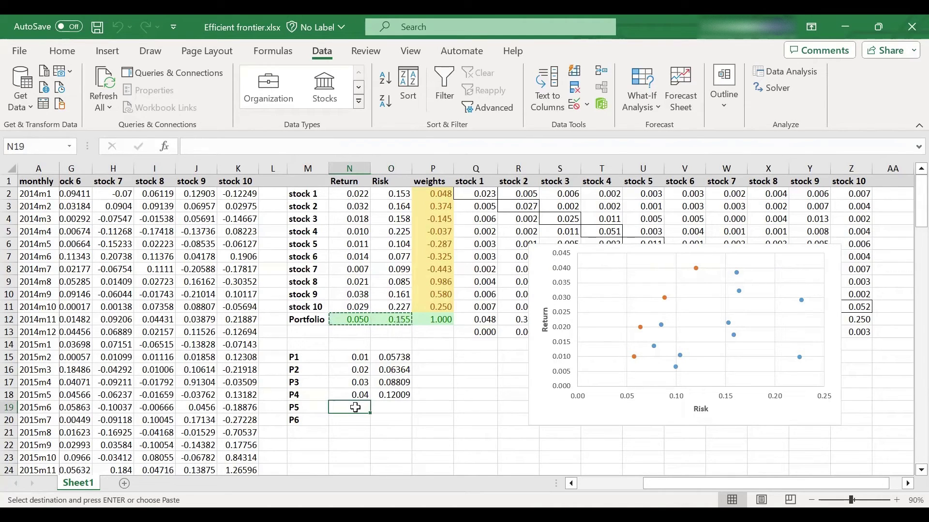
{"action": "right_click", "coordinate": [355, 407]}
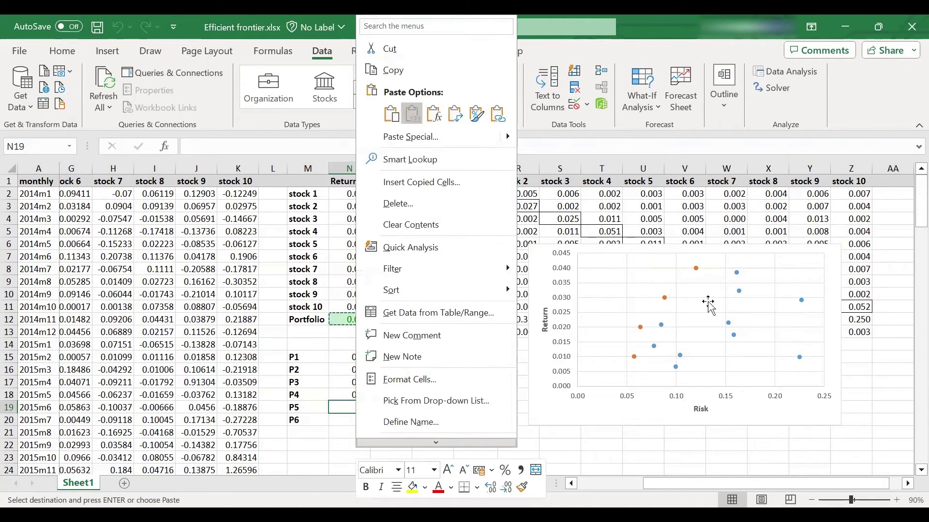
{"action": "left_click", "coordinate": [412, 115]}
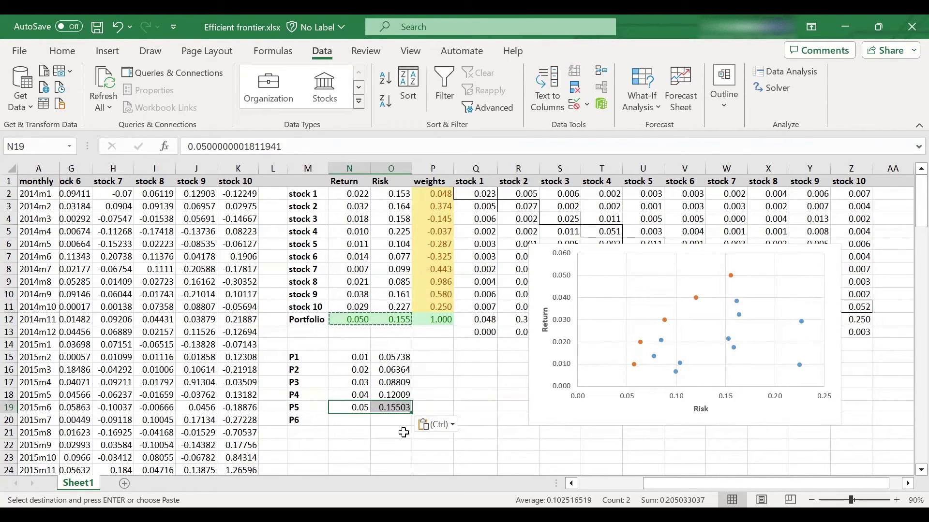
Step: Change the Solver target return from 0.05 to 0.06, minimise risk, and keep the solution
{"action": "left_click", "coordinate": [776, 89]}
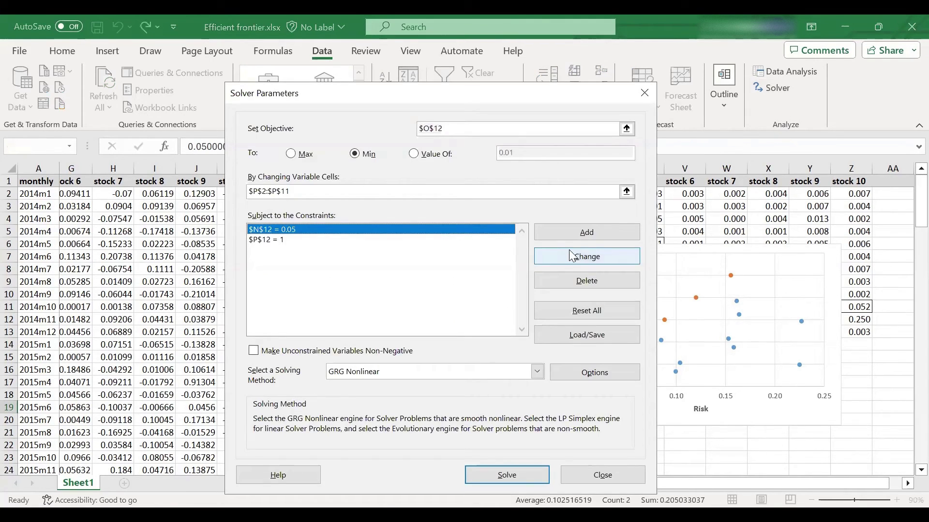
{"action": "left_click", "coordinate": [573, 256]}
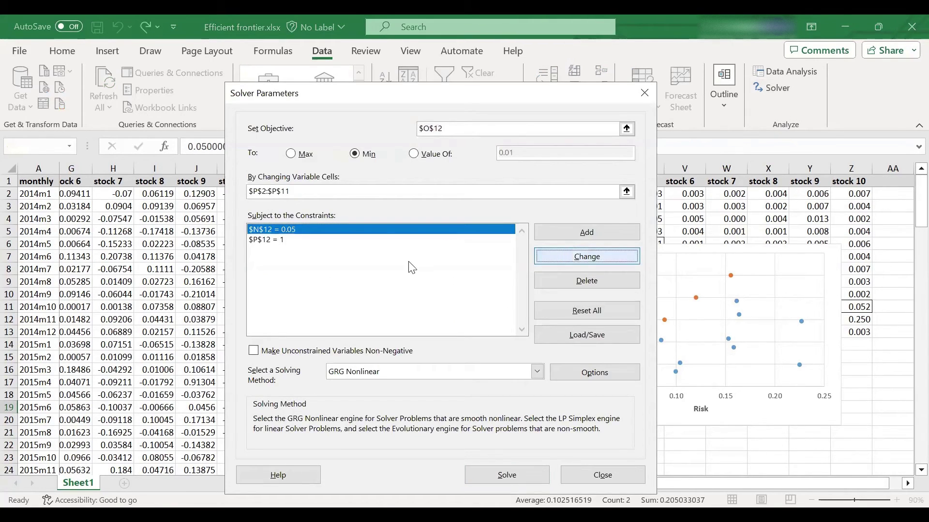
{"action": "key", "text": "BackSpace"}
{"action": "type", "text": "6"}
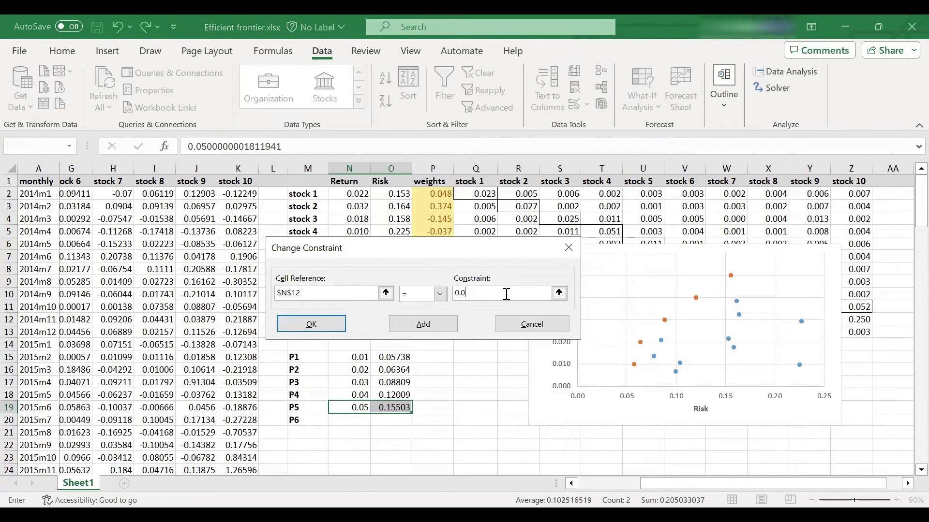
{"action": "left_click", "coordinate": [340, 330]}
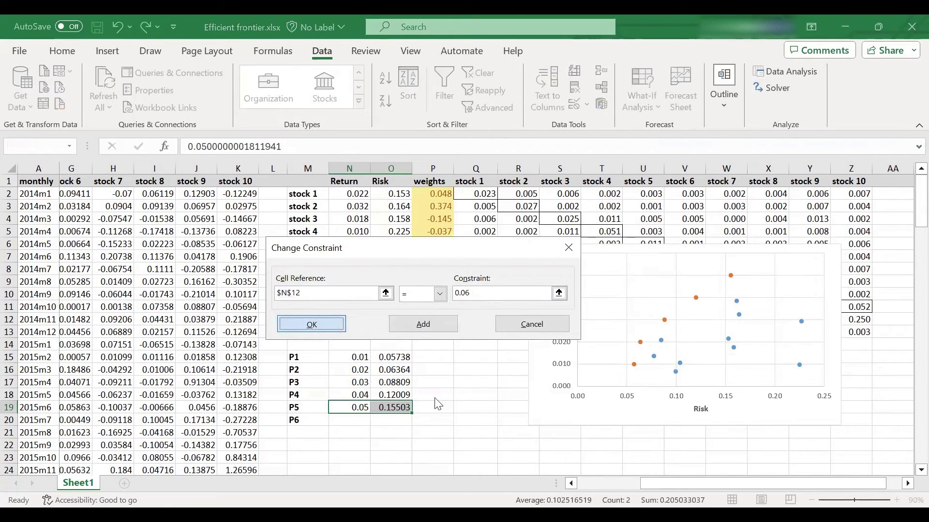
{"action": "left_click", "coordinate": [465, 476]}
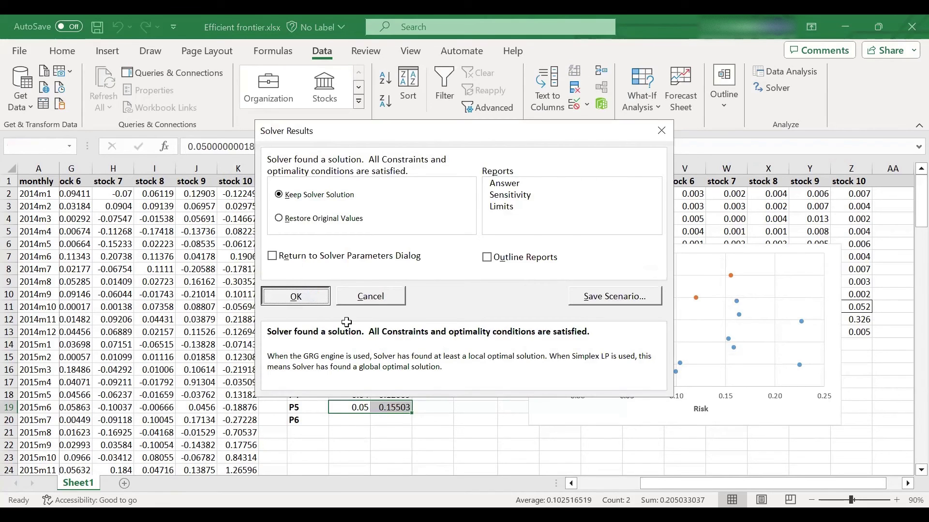
{"action": "key", "text": "Return"}
Step: Paste return 0.06 and risk 0.19131 as values into the P6 row, then shift the chart left
{"action": "left_click_drag", "start_coordinate": [347, 322], "coordinate": [382, 319]}
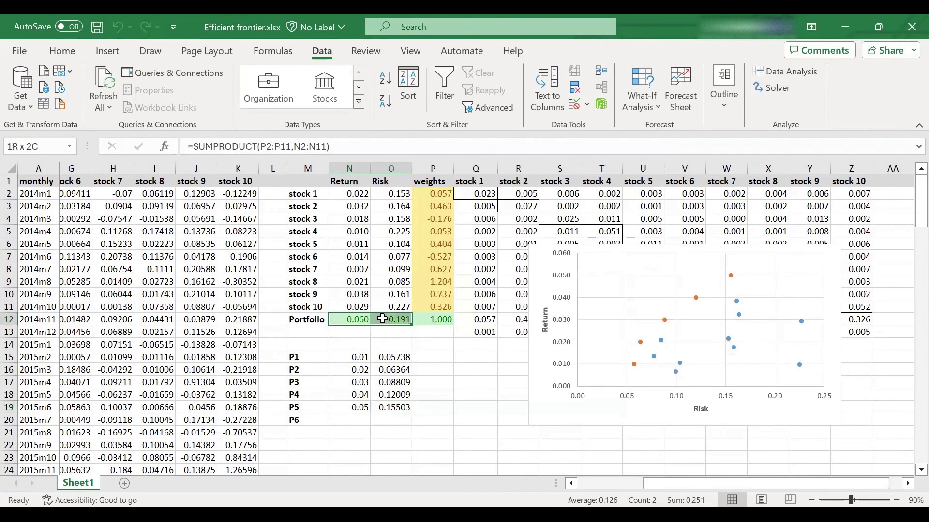
{"action": "key", "text": "ctrl+c"}
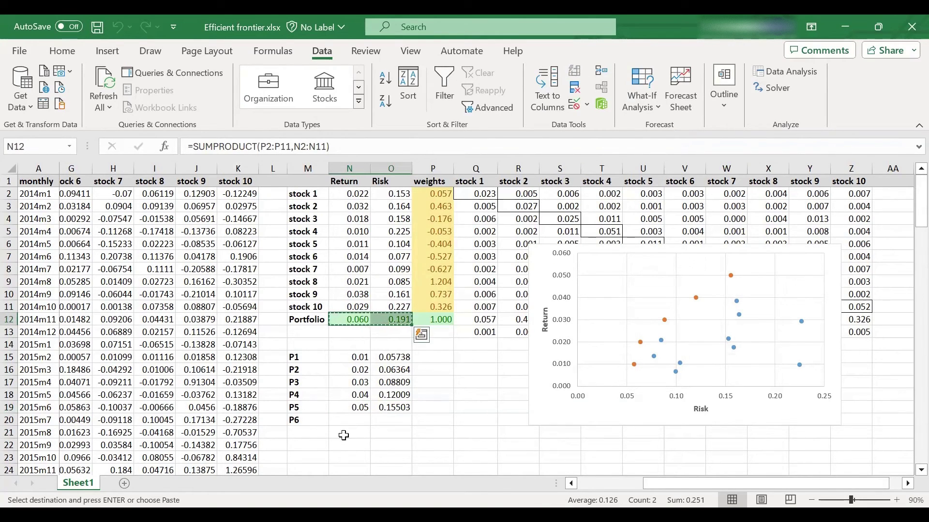
{"action": "left_click", "coordinate": [348, 423]}
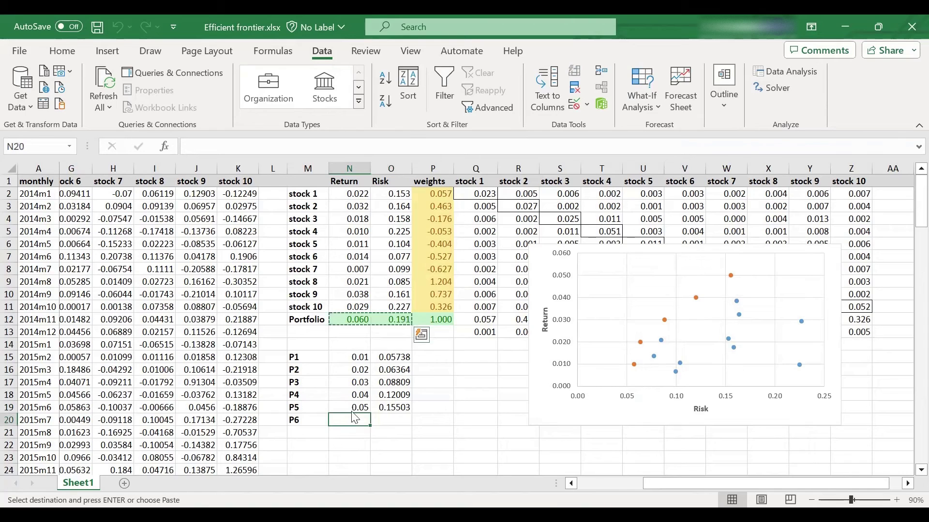
{"action": "right_click", "coordinate": [355, 419]}
{"action": "left_click", "coordinate": [403, 123]}
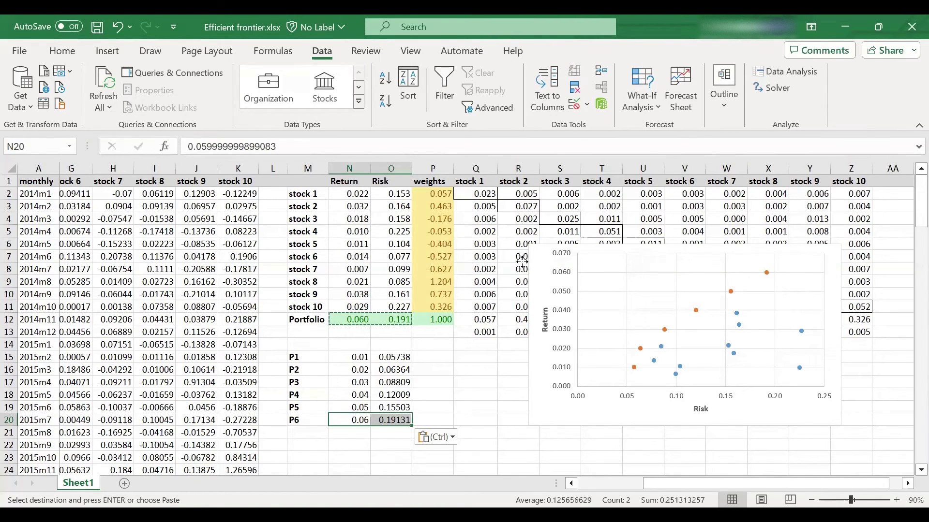
{"action": "left_click_drag", "start_coordinate": [522, 261], "coordinate": [467, 257]}
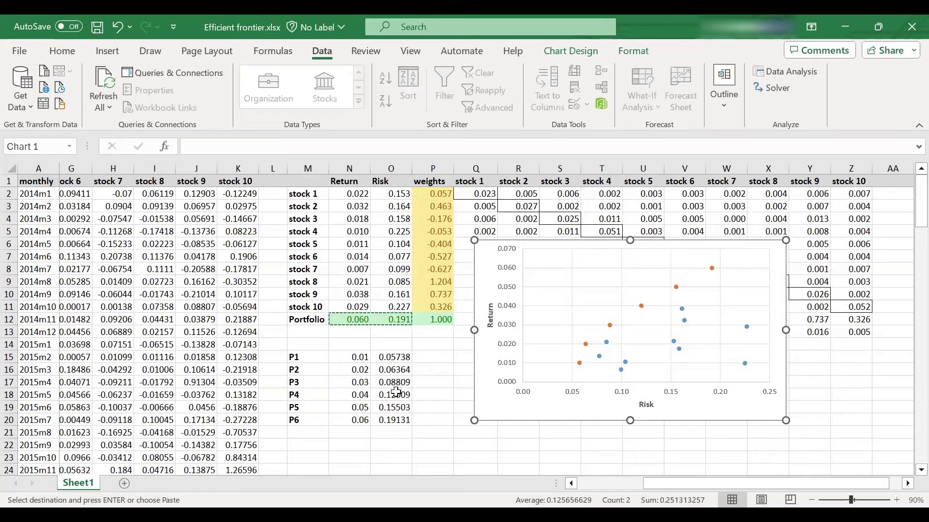
Step: Format the P1–P6 frontier series with a slightly thinner solid orange connecting line
{"action": "left_click", "coordinate": [585, 345]}
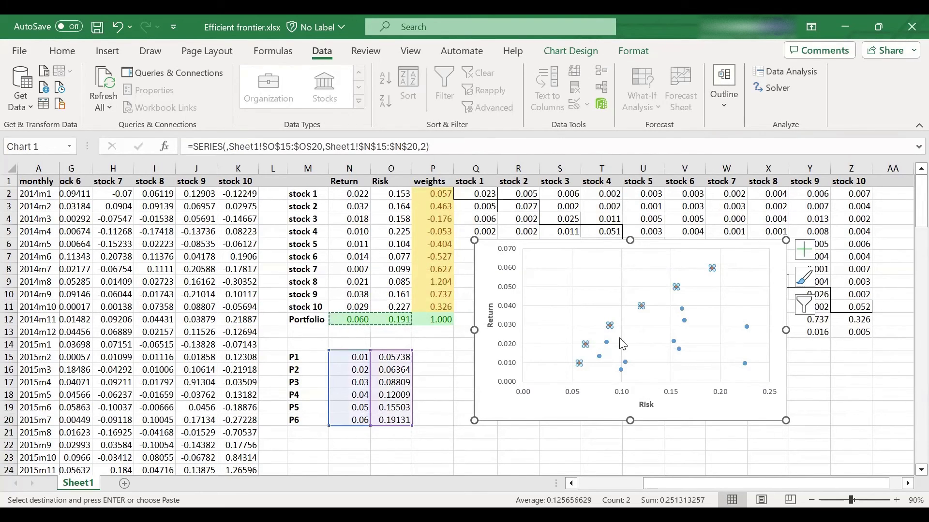
{"action": "right_click", "coordinate": [585, 346]}
{"action": "left_click", "coordinate": [637, 335]}
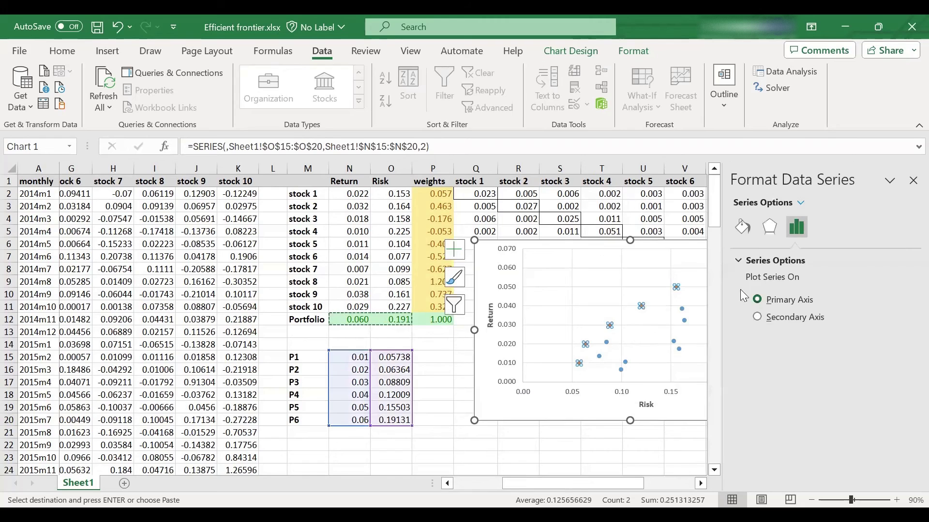
{"action": "left_click", "coordinate": [744, 223]}
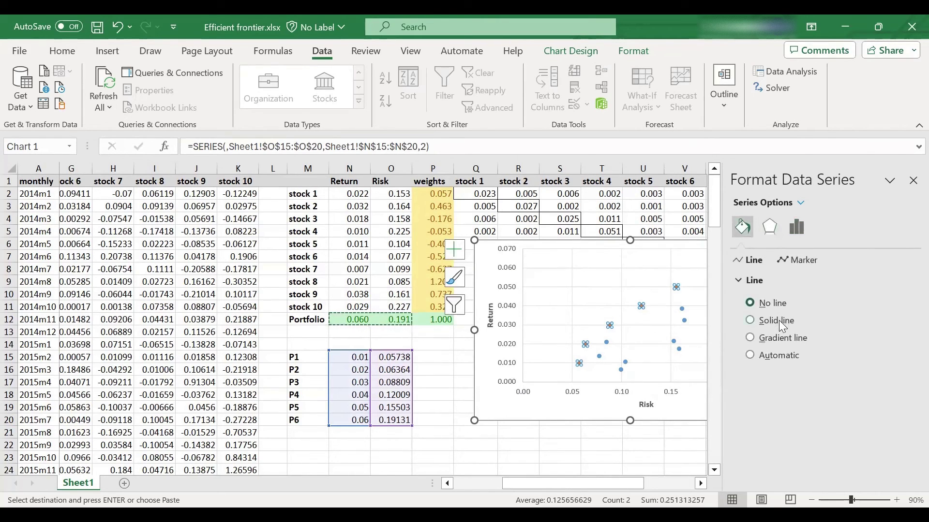
{"action": "left_click", "coordinate": [778, 320]}
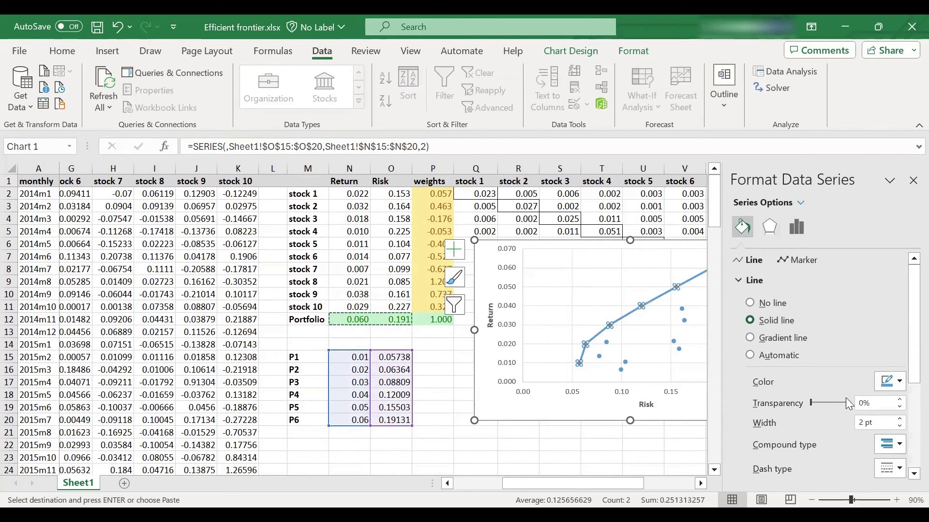
{"action": "left_click", "coordinate": [894, 383]}
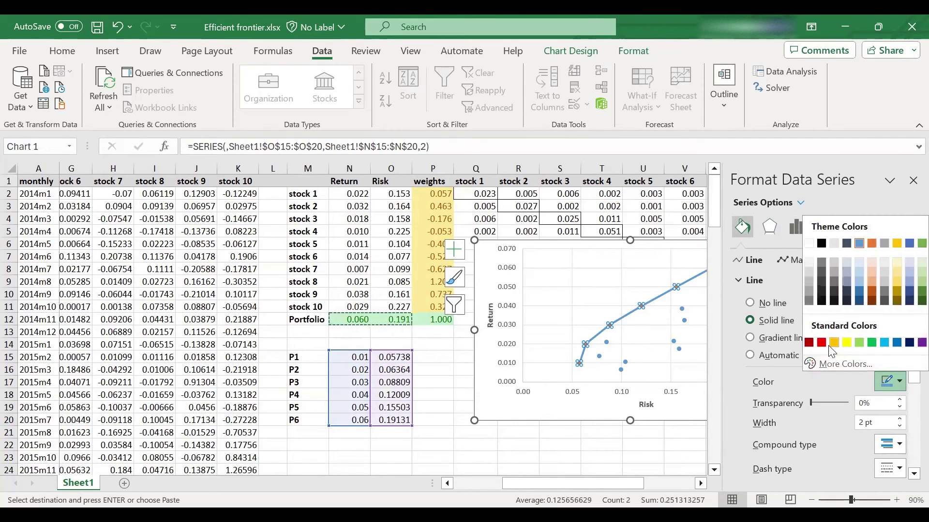
{"action": "left_click", "coordinate": [833, 341]}
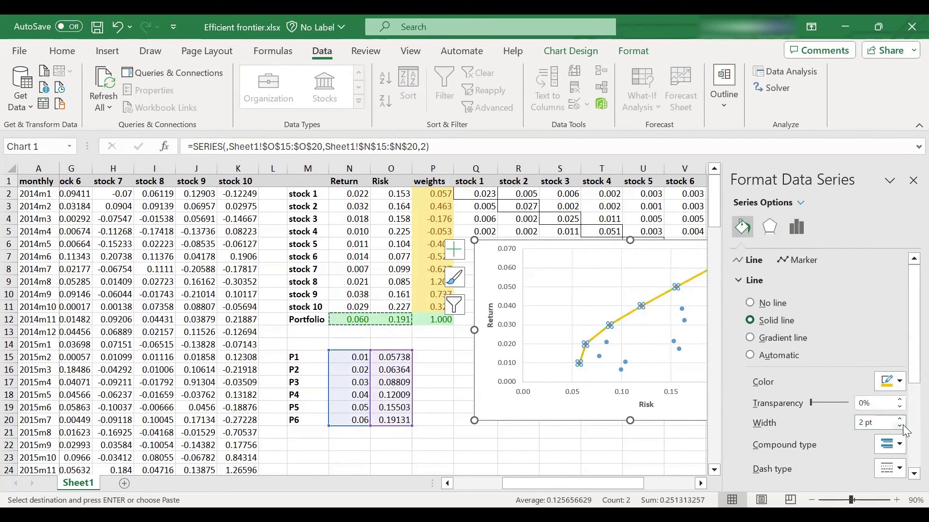
{"action": "left_click", "coordinate": [900, 426]}
{"action": "left_click", "coordinate": [913, 180]}
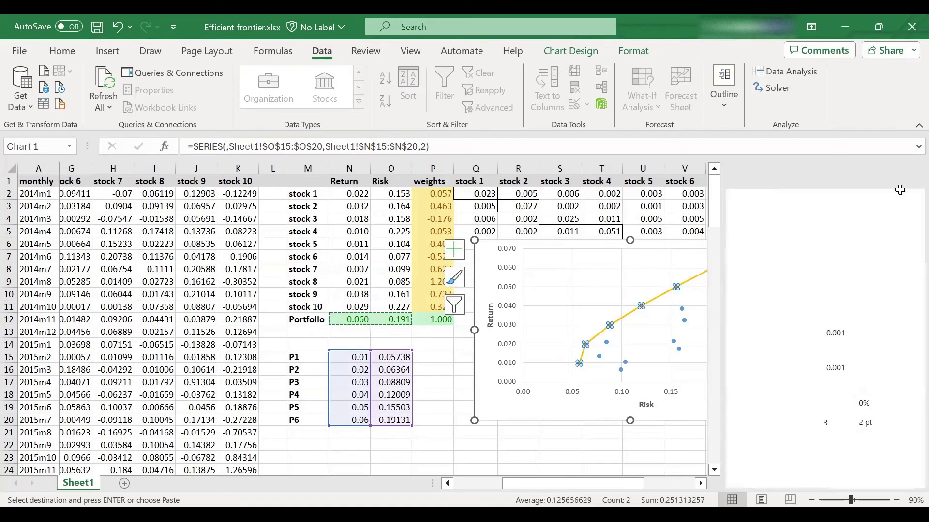
{"action": "left_click", "coordinate": [524, 420]}
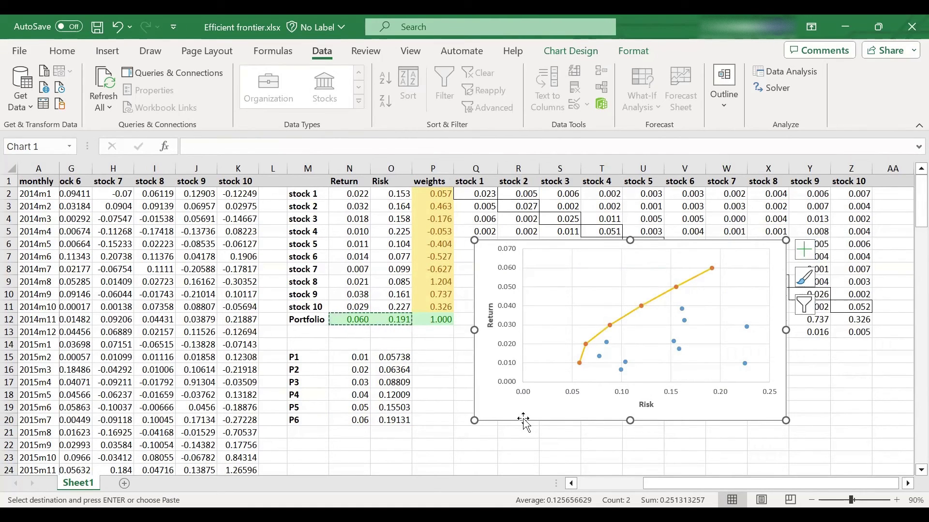